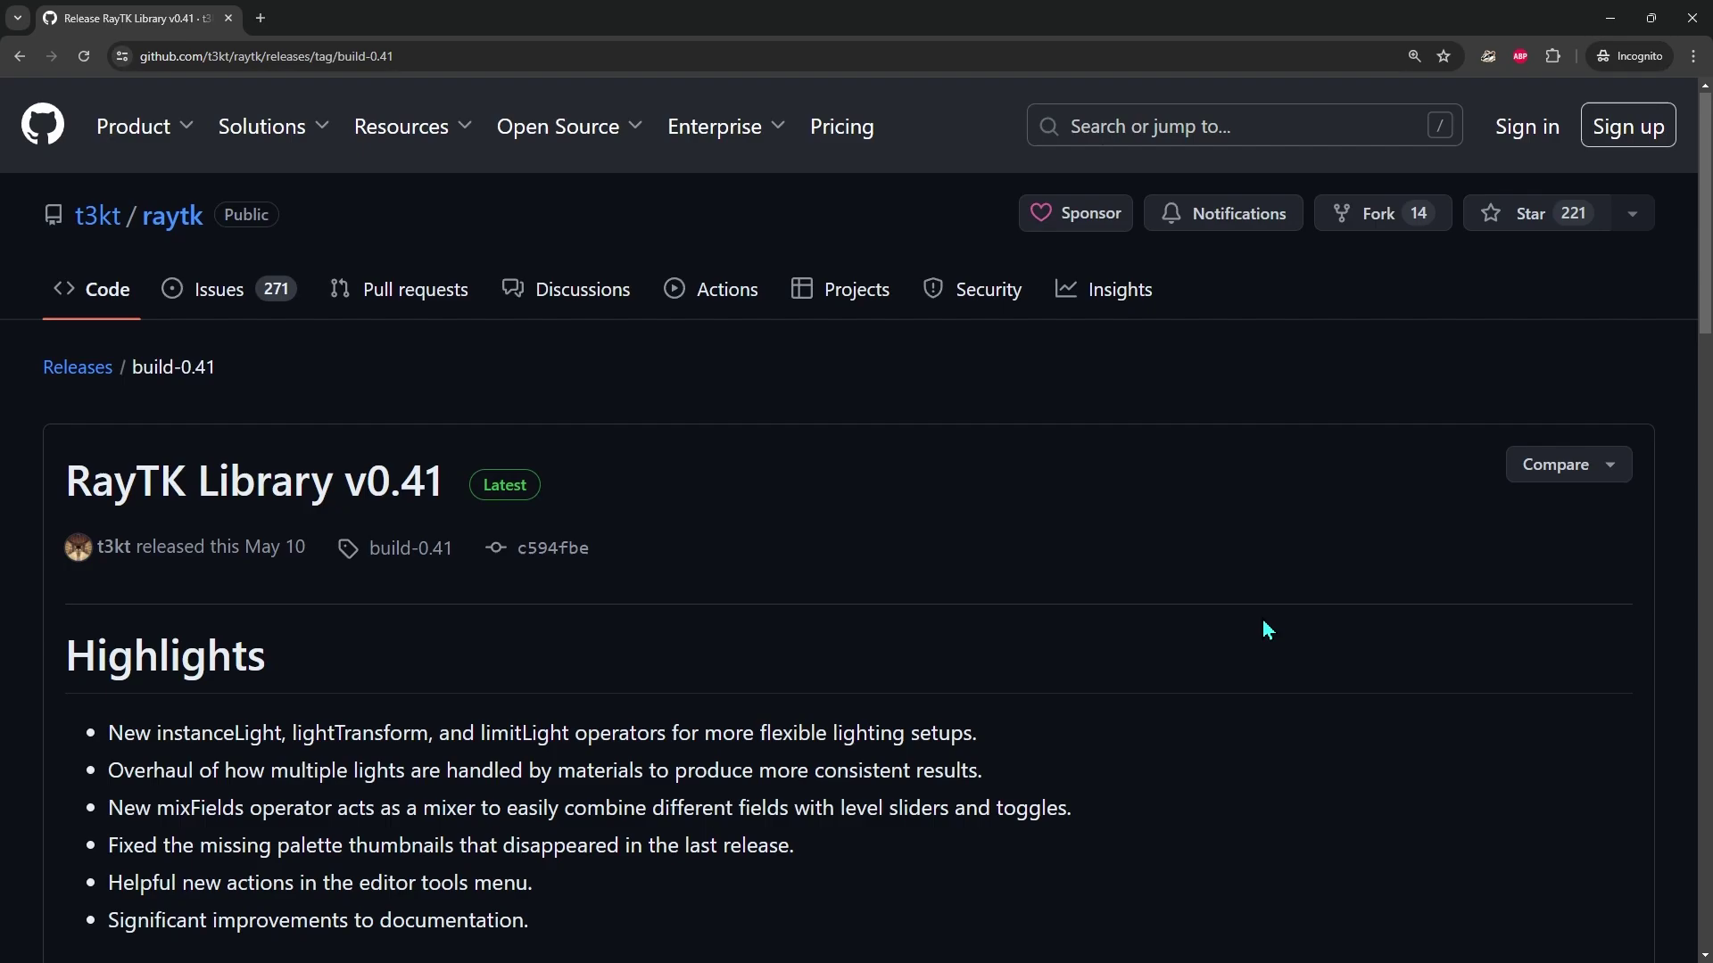
Step: Scroll the RayTK v0.41 release page down to the Assets list showing RayTK-0.41.tox
{"action": "scroll", "coordinate": [1261, 621], "scroll_direction": "down", "scroll_amount": 3}
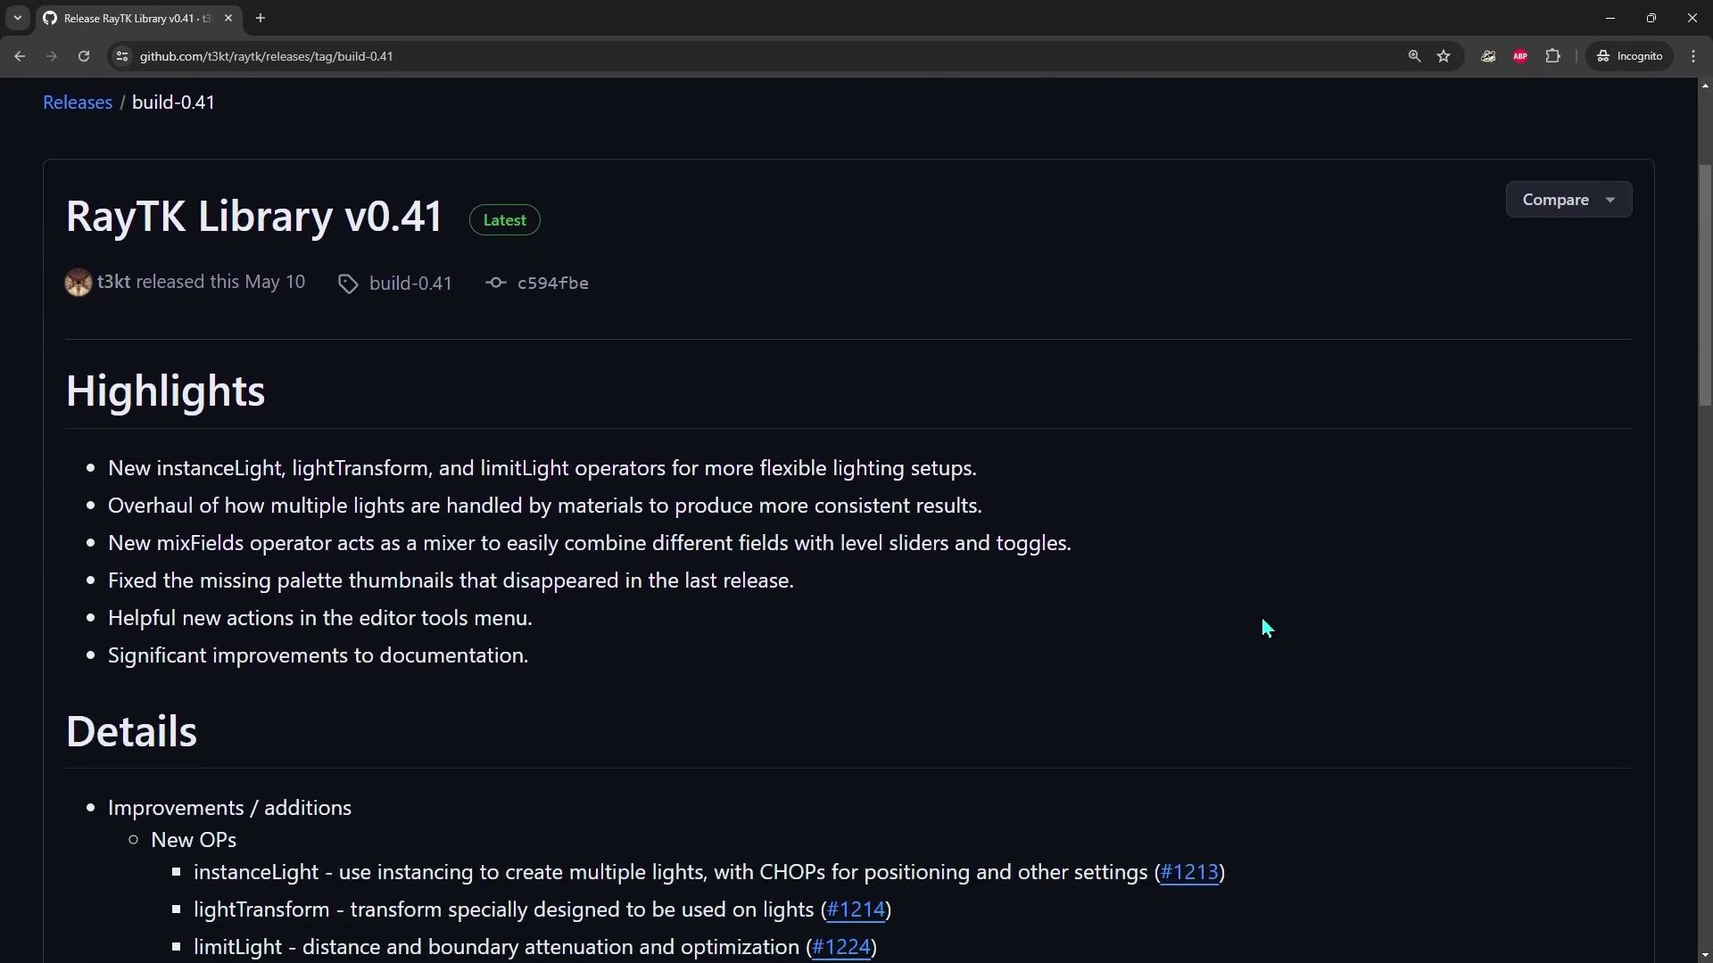
{"action": "scroll", "coordinate": [1261, 621], "scroll_direction": "down", "scroll_amount": 20}
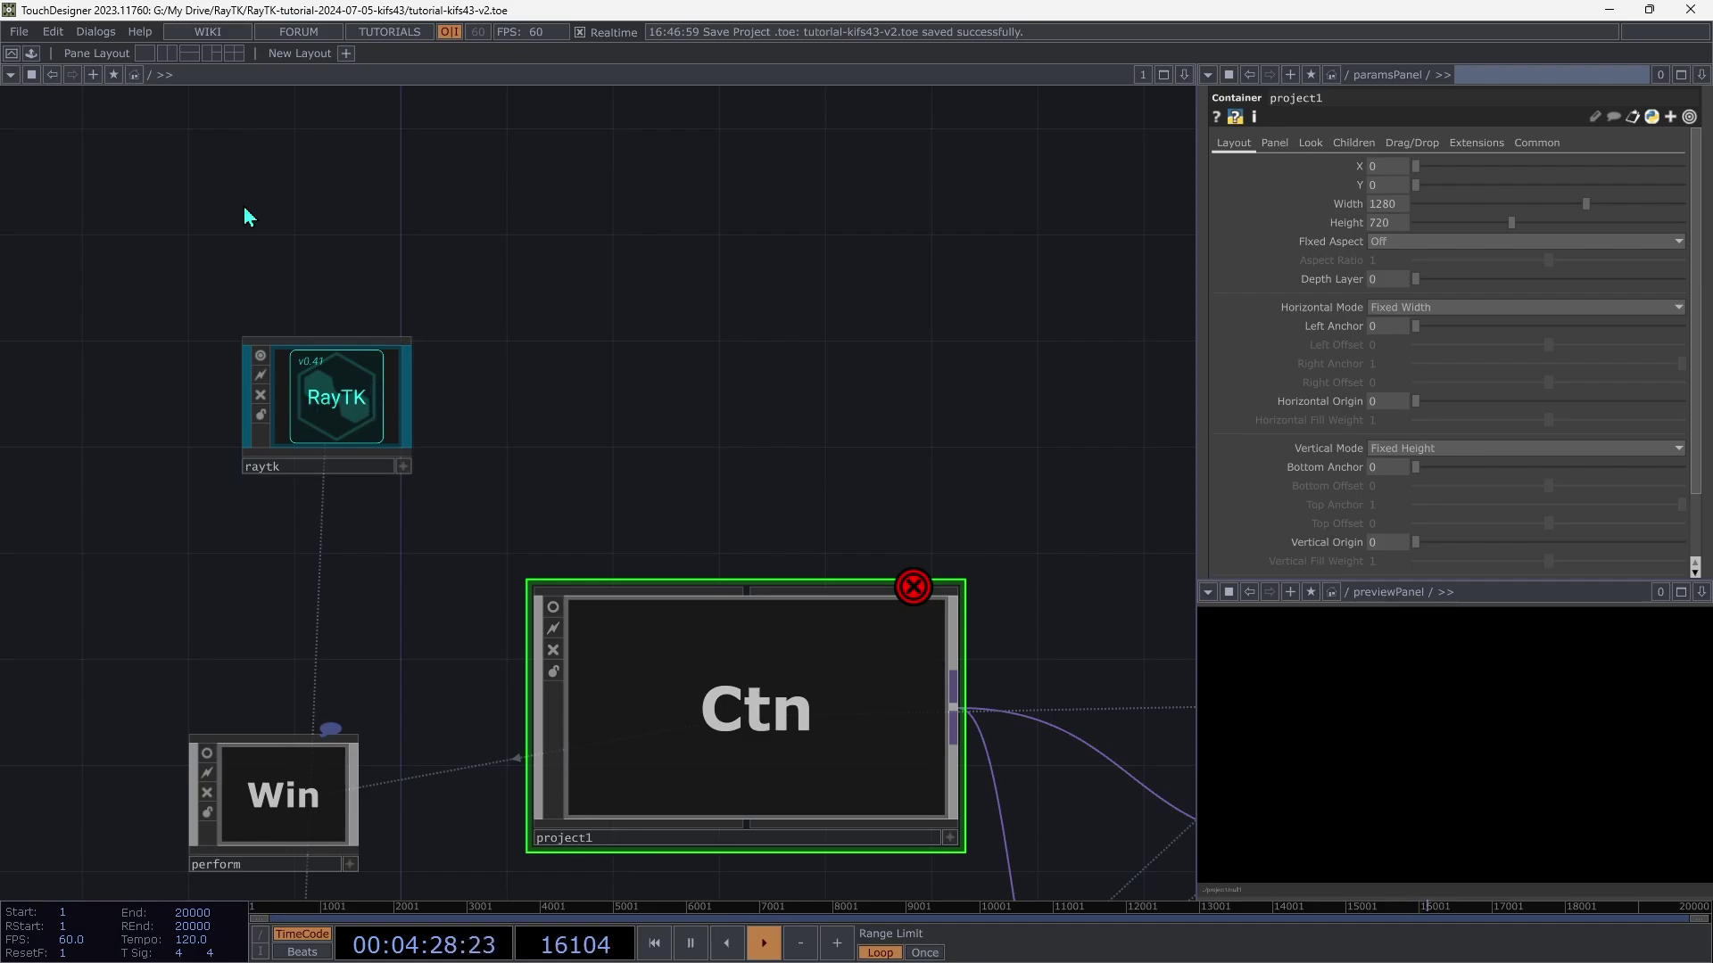
Step: Enter the project1 container to reach its empty Motion, SDF, Material and Render areas
{"action": "double_click", "coordinate": [798, 750]}
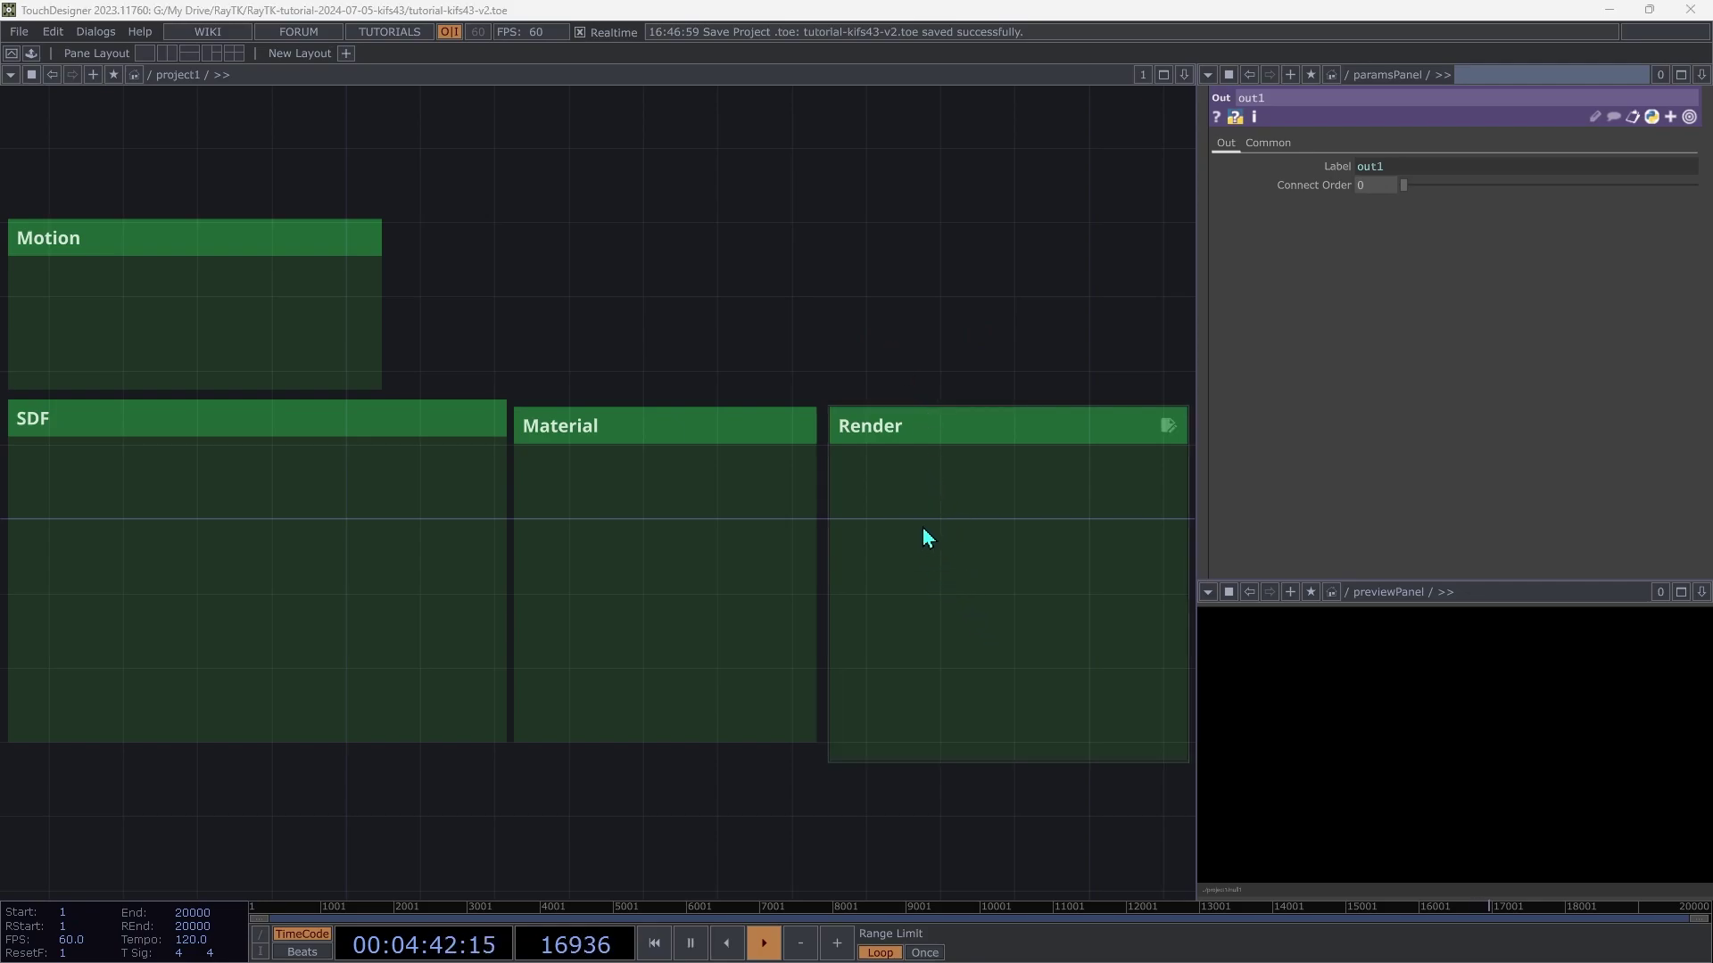
Step: Place a raymarchRender3D operator from the RayTK palette in the Render area
{"action": "key", "text": "alt+r"}
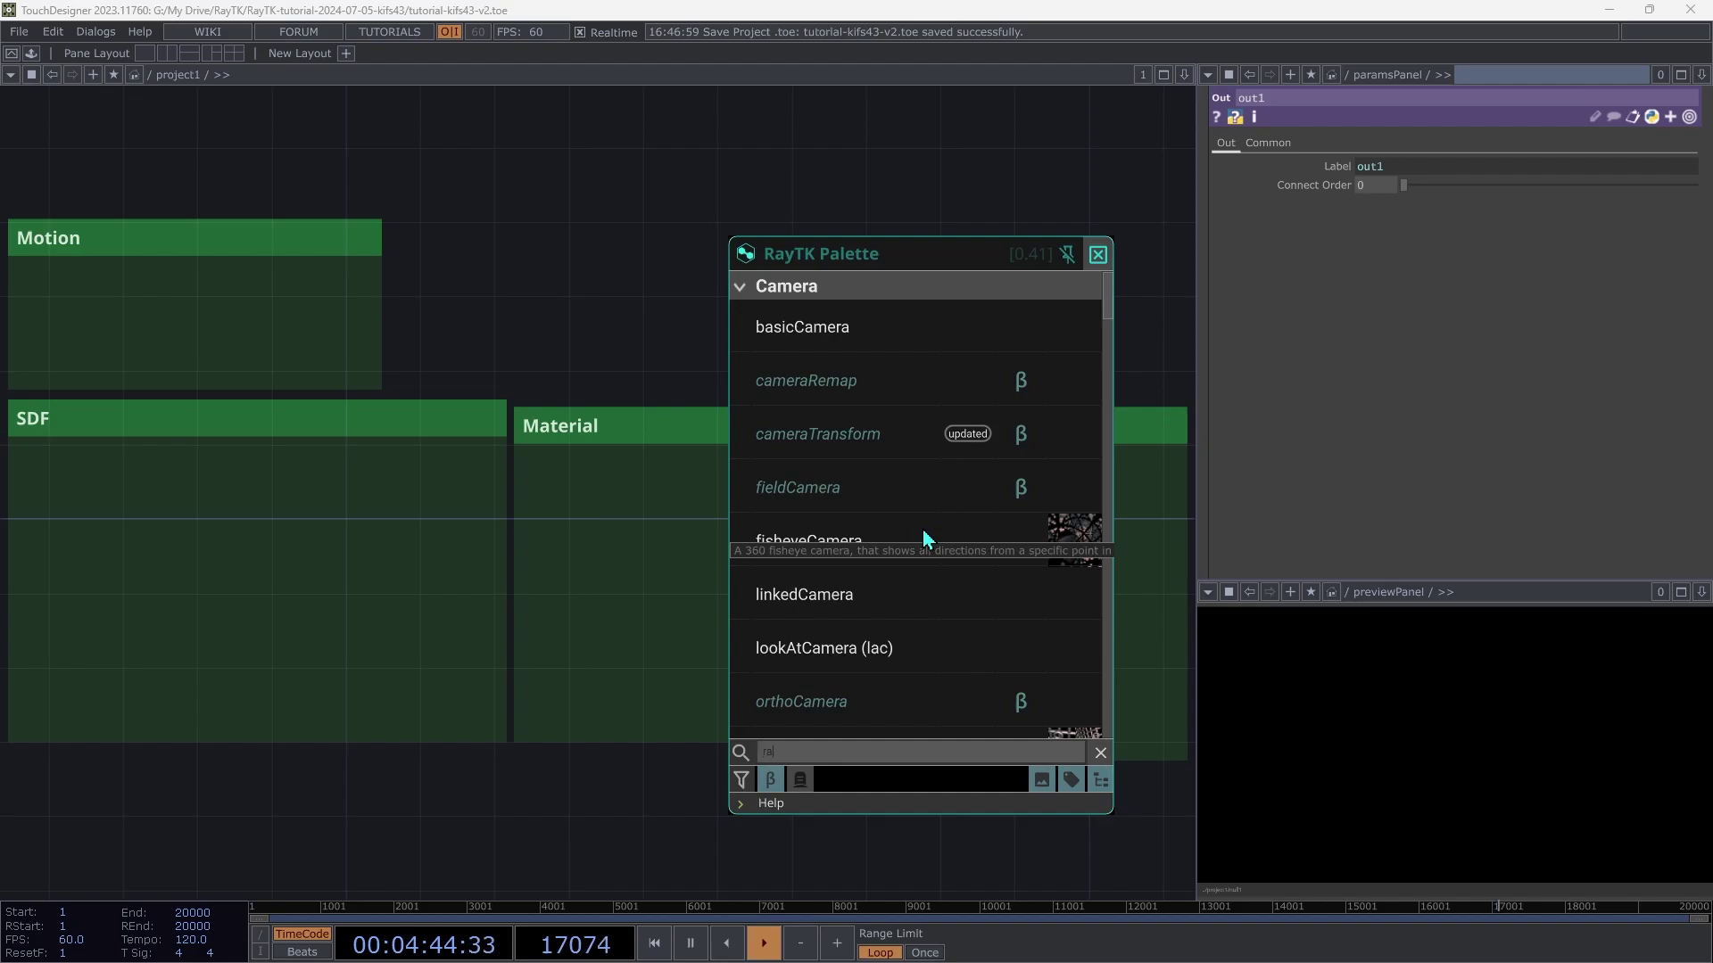
{"action": "type", "text": "ray"}
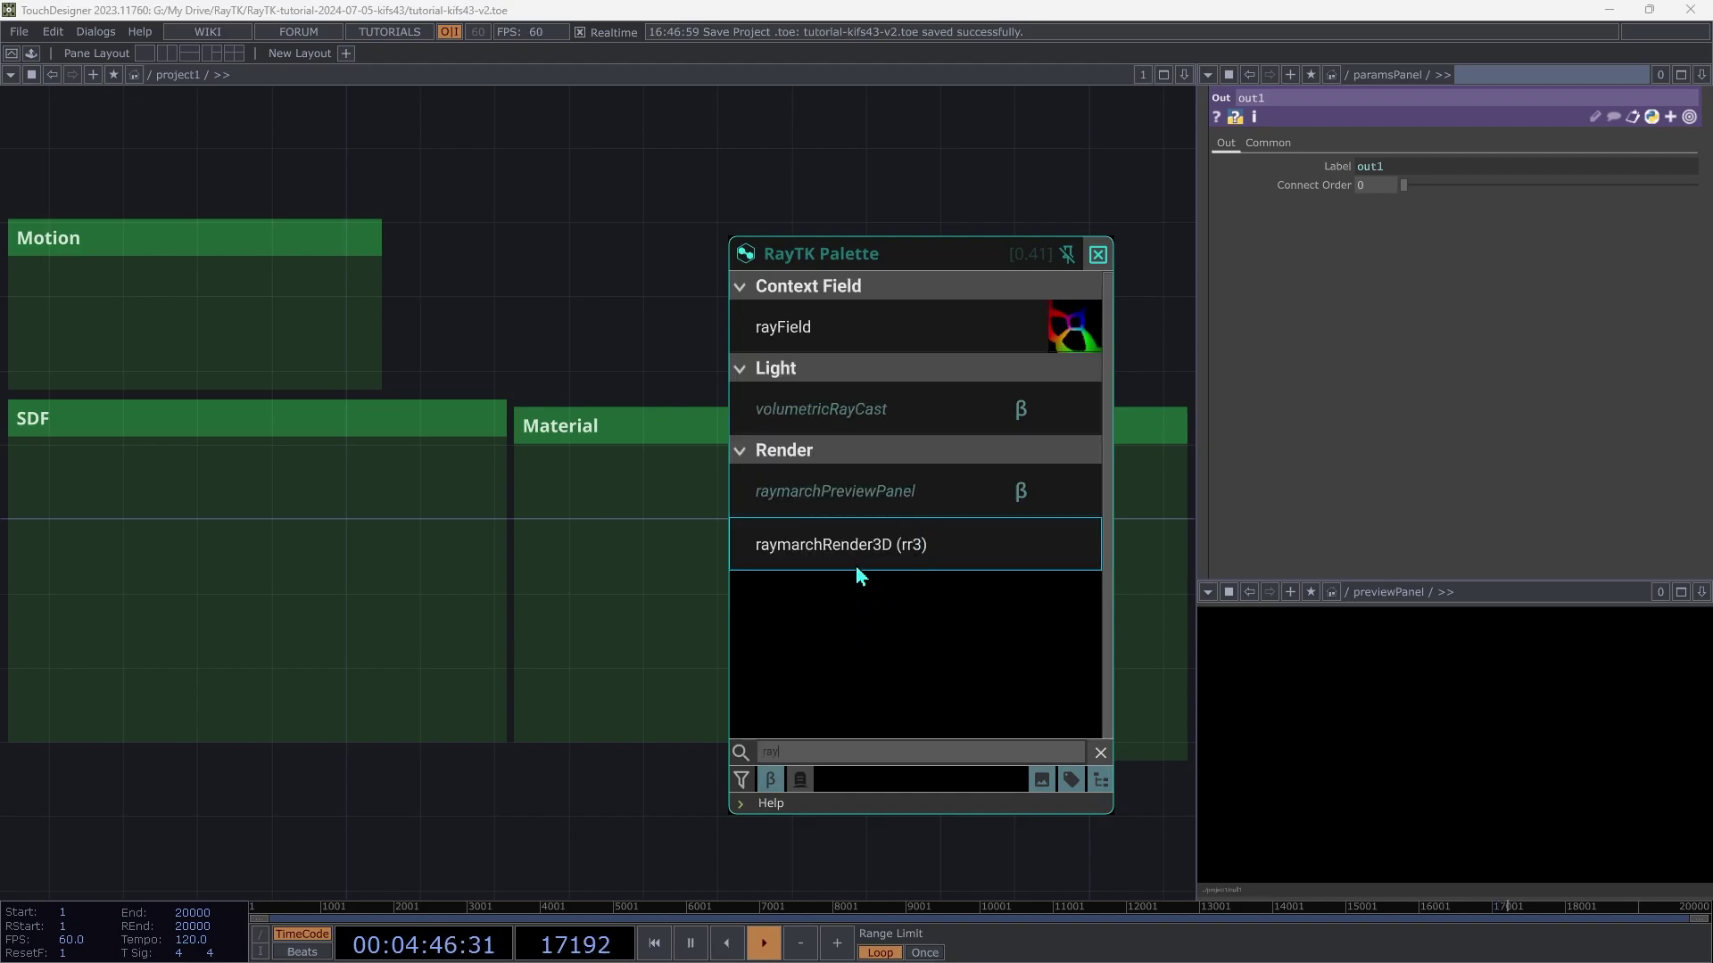
{"action": "left_click", "coordinate": [844, 553]}
{"action": "left_click", "coordinate": [1004, 526]}
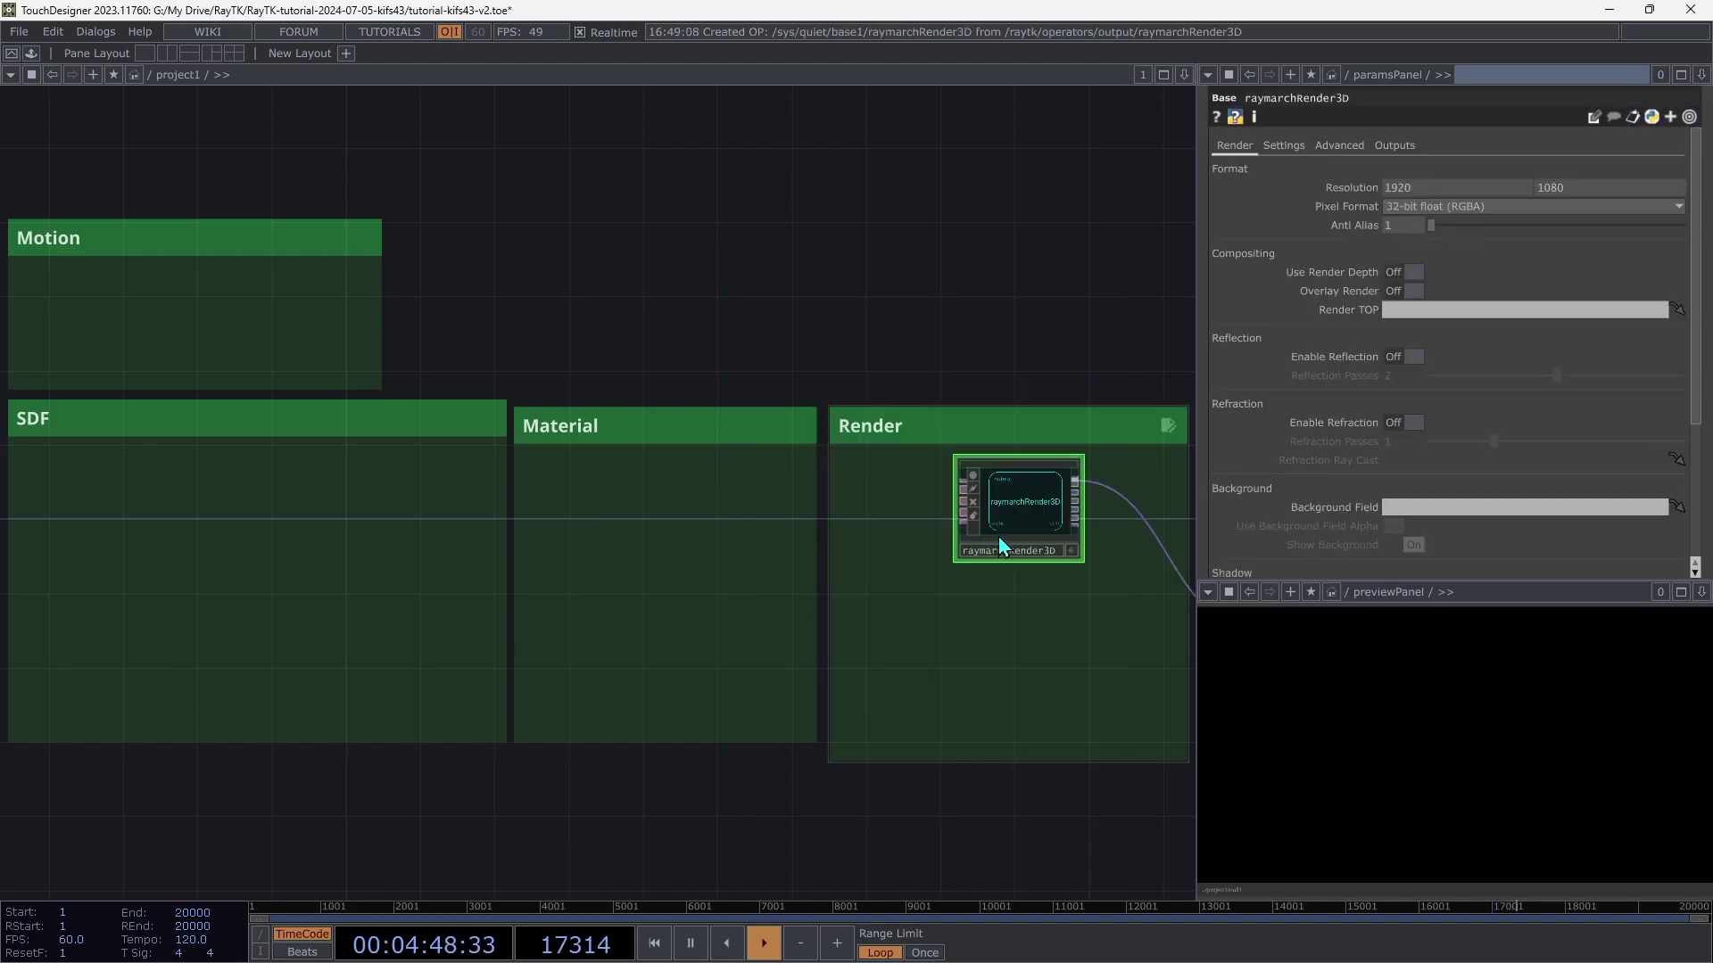
Step: Add null1 after raymarchRender3D and wire it into the project's output
{"action": "left_click", "coordinate": [1076, 488]}
{"action": "right_click", "coordinate": [994, 642]}
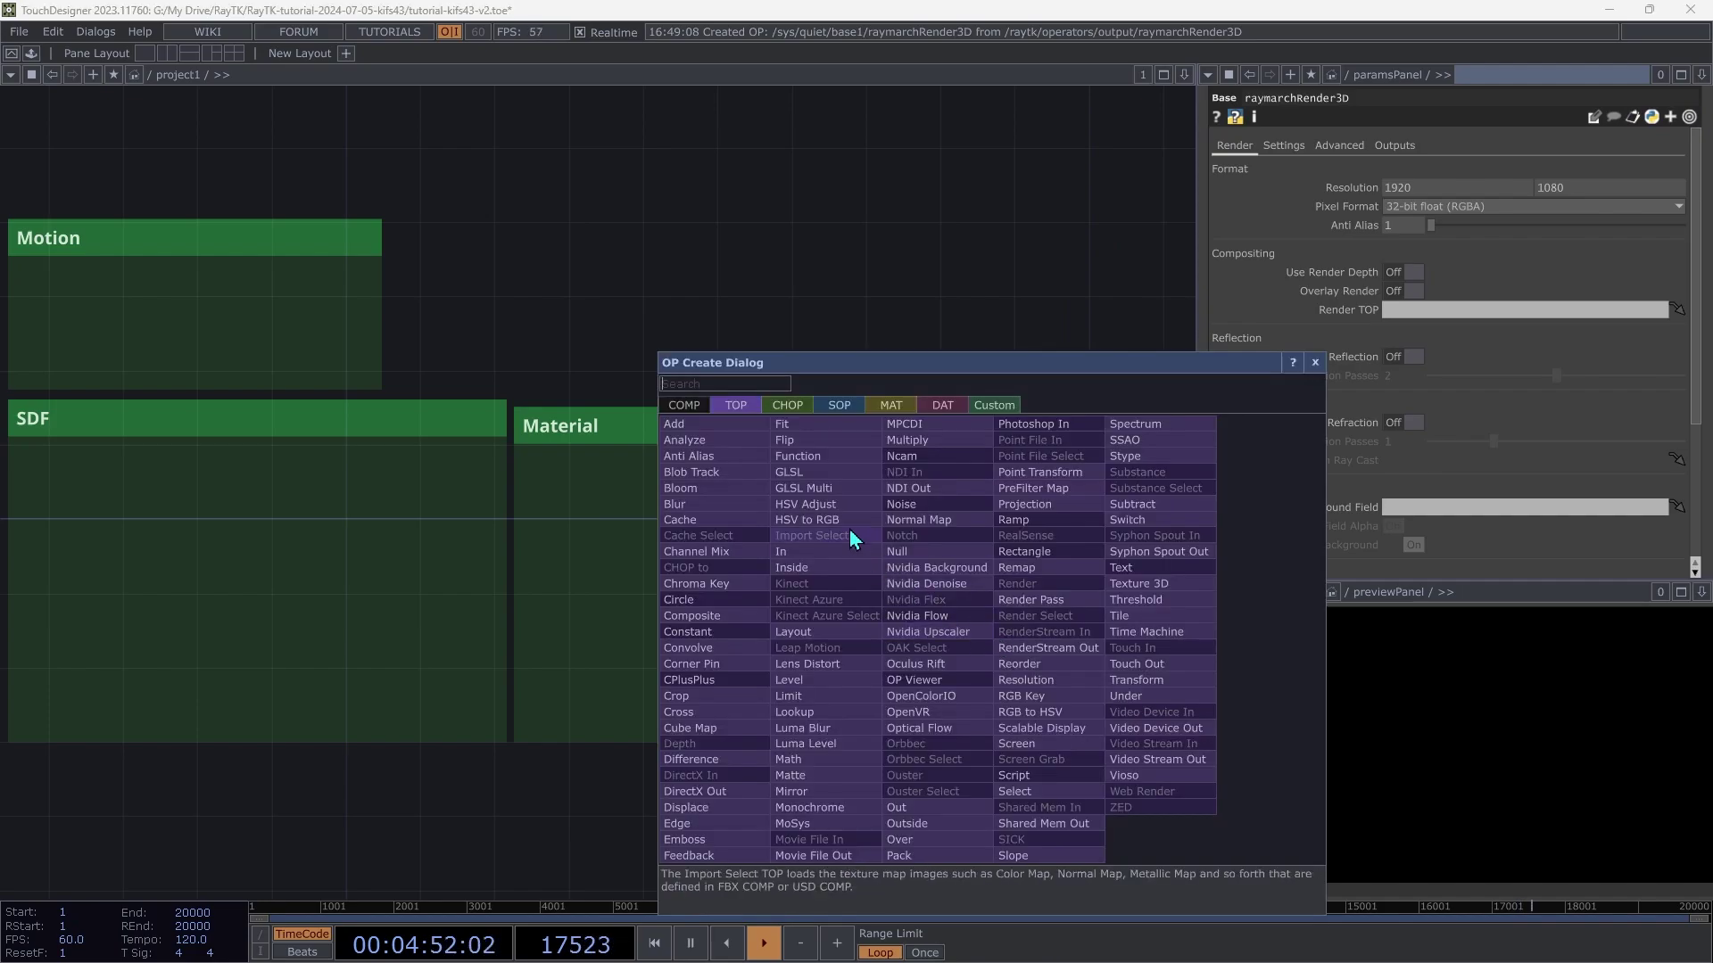
{"action": "left_click", "coordinate": [910, 559]}
{"action": "left_click", "coordinate": [1079, 674]}
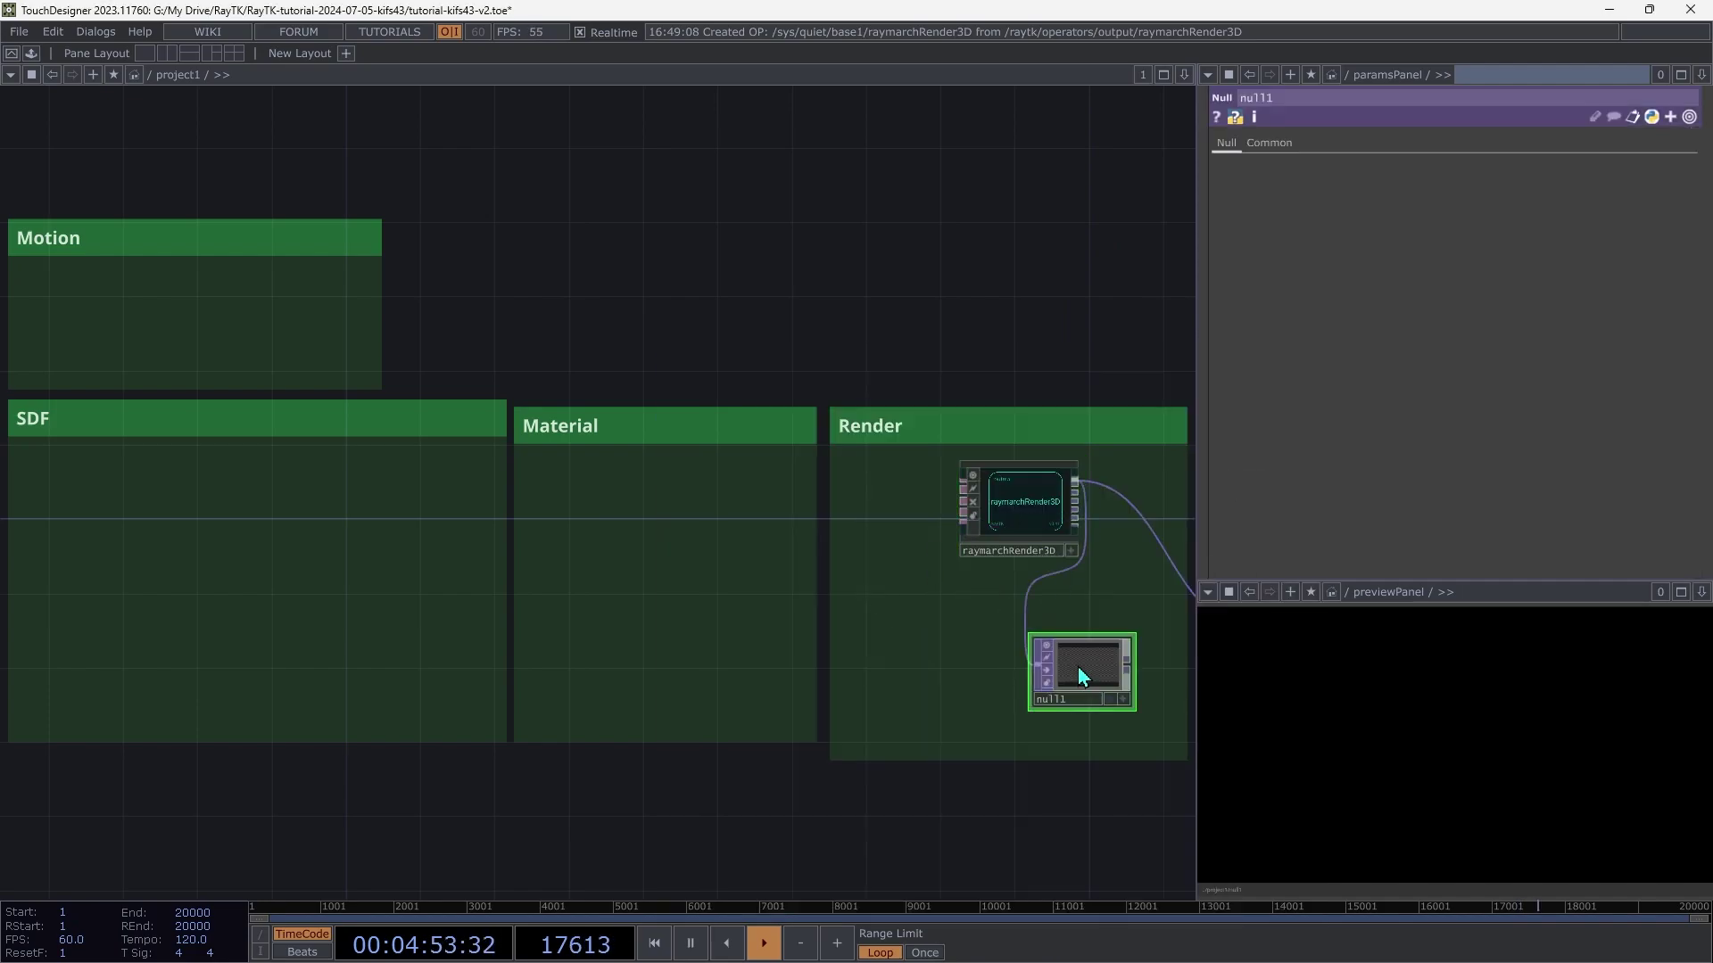
{"action": "left_click", "coordinate": [1131, 672]}
{"action": "left_click", "coordinate": [1175, 576]}
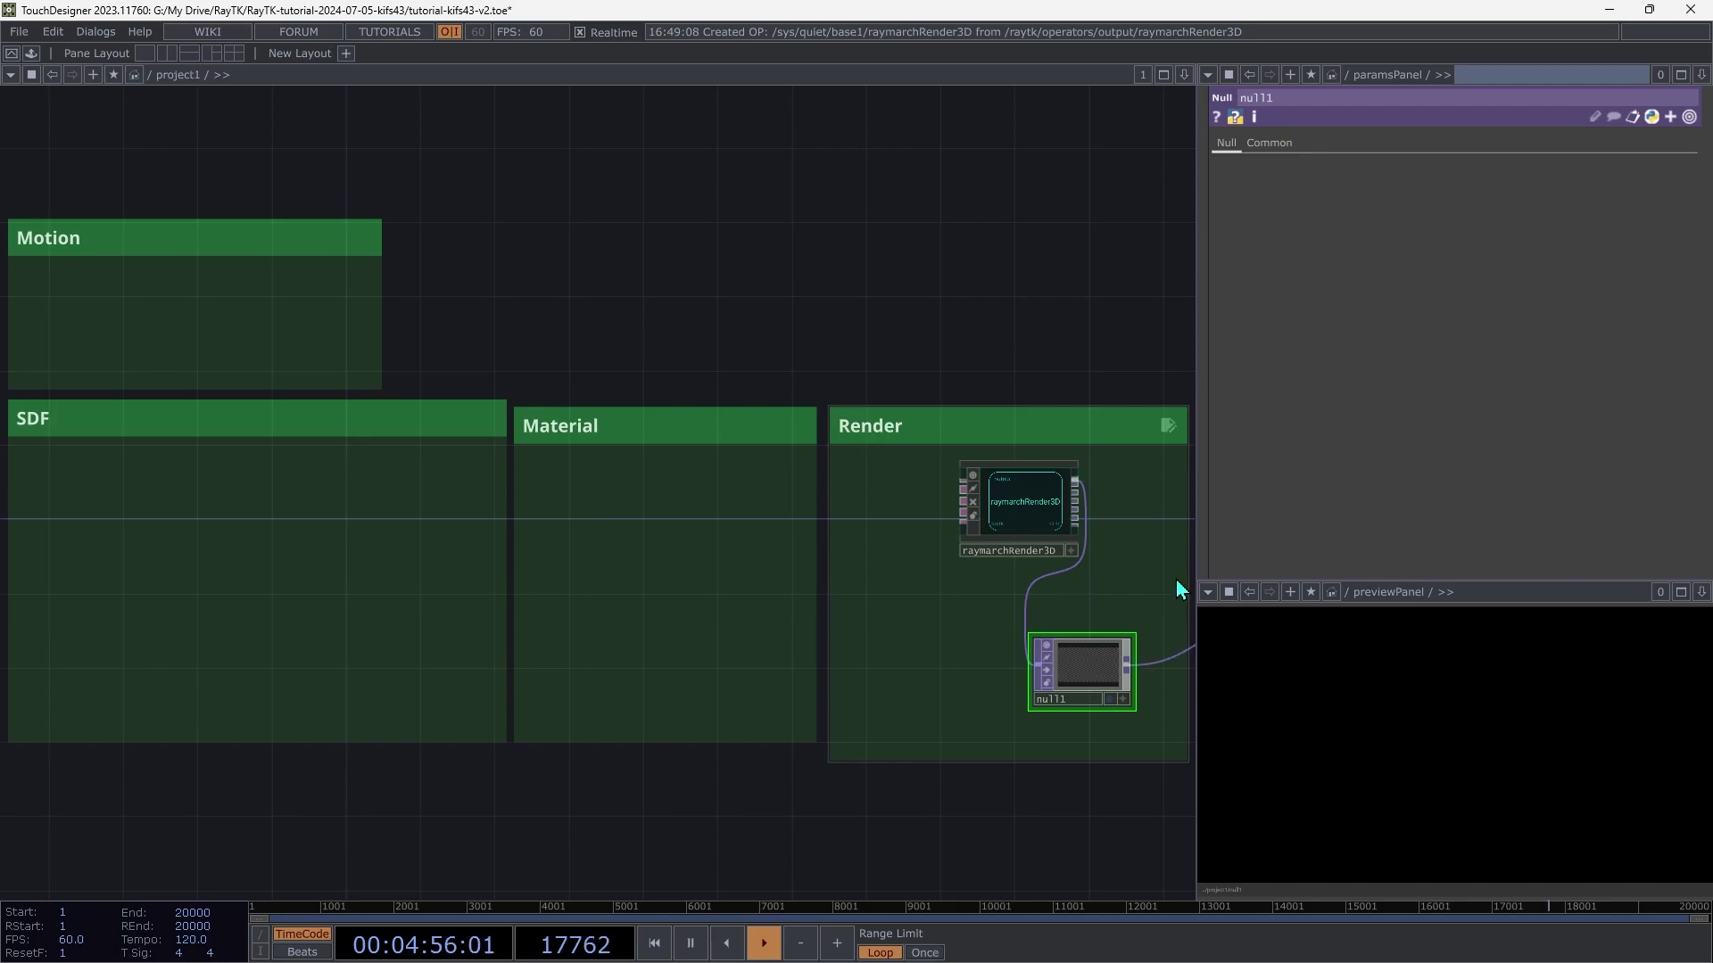
Step: Preview null1's image in the background and a floating viewer, then shift raymarchRender3D right
{"action": "left_click", "coordinate": [1111, 700]}
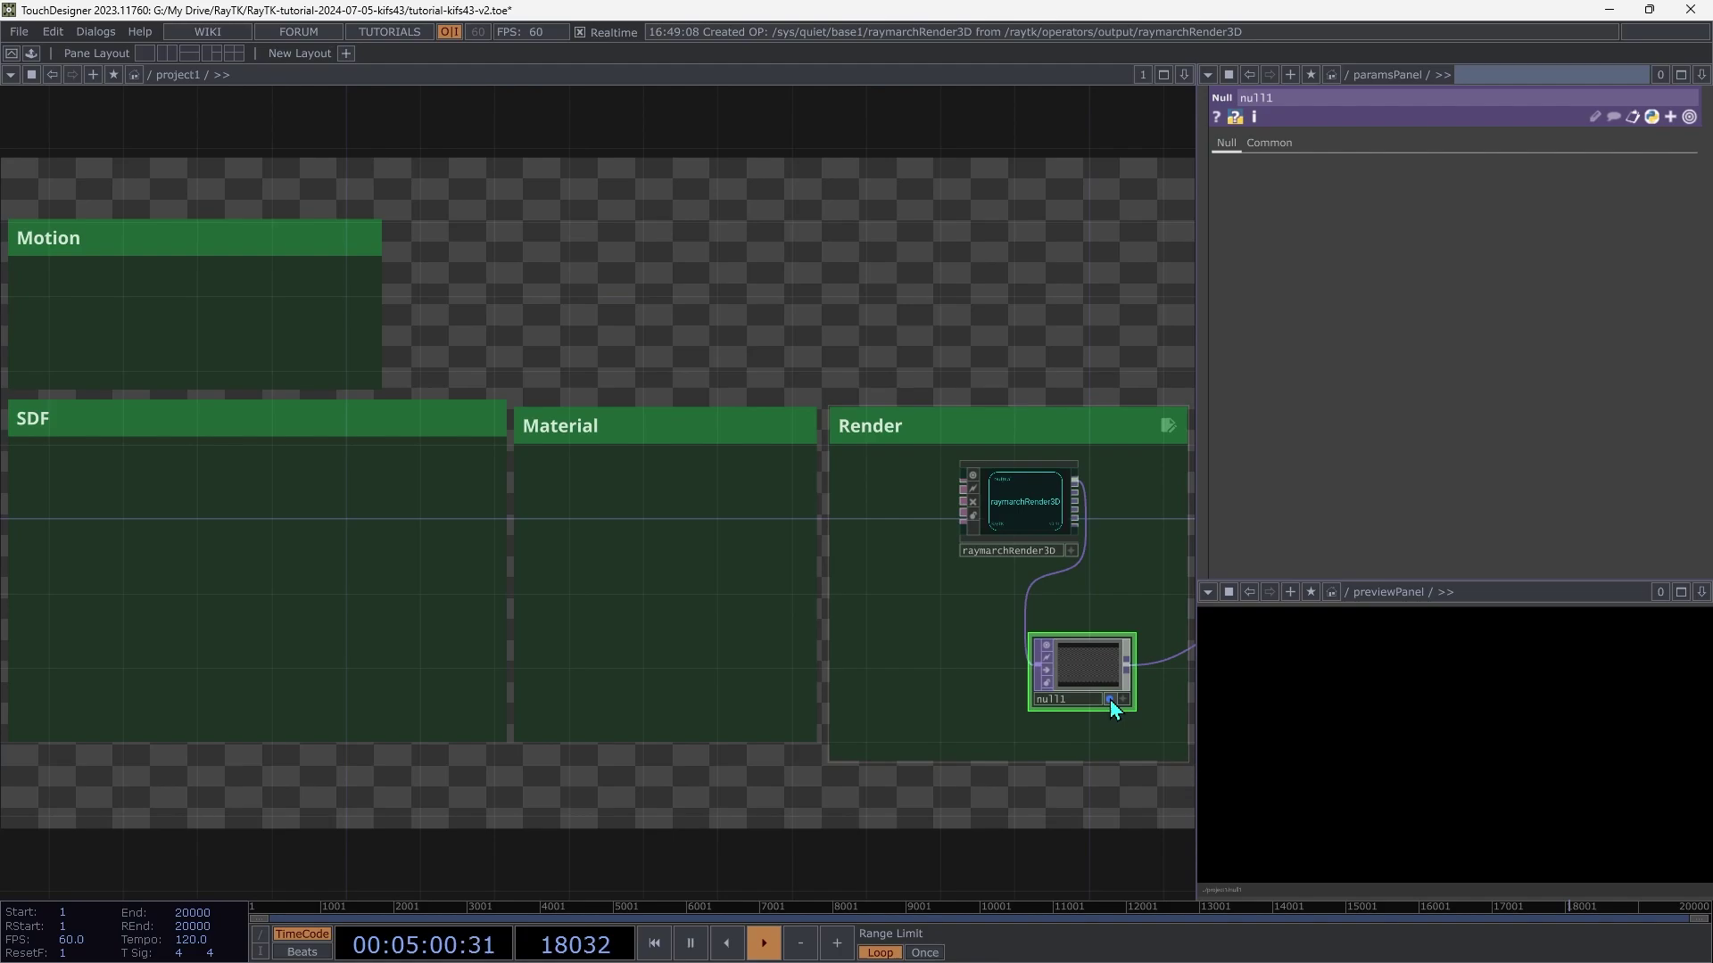
{"action": "left_click", "coordinate": [1109, 700]}
{"action": "right_click", "coordinate": [1088, 666]}
{"action": "left_click", "coordinate": [1123, 662]}
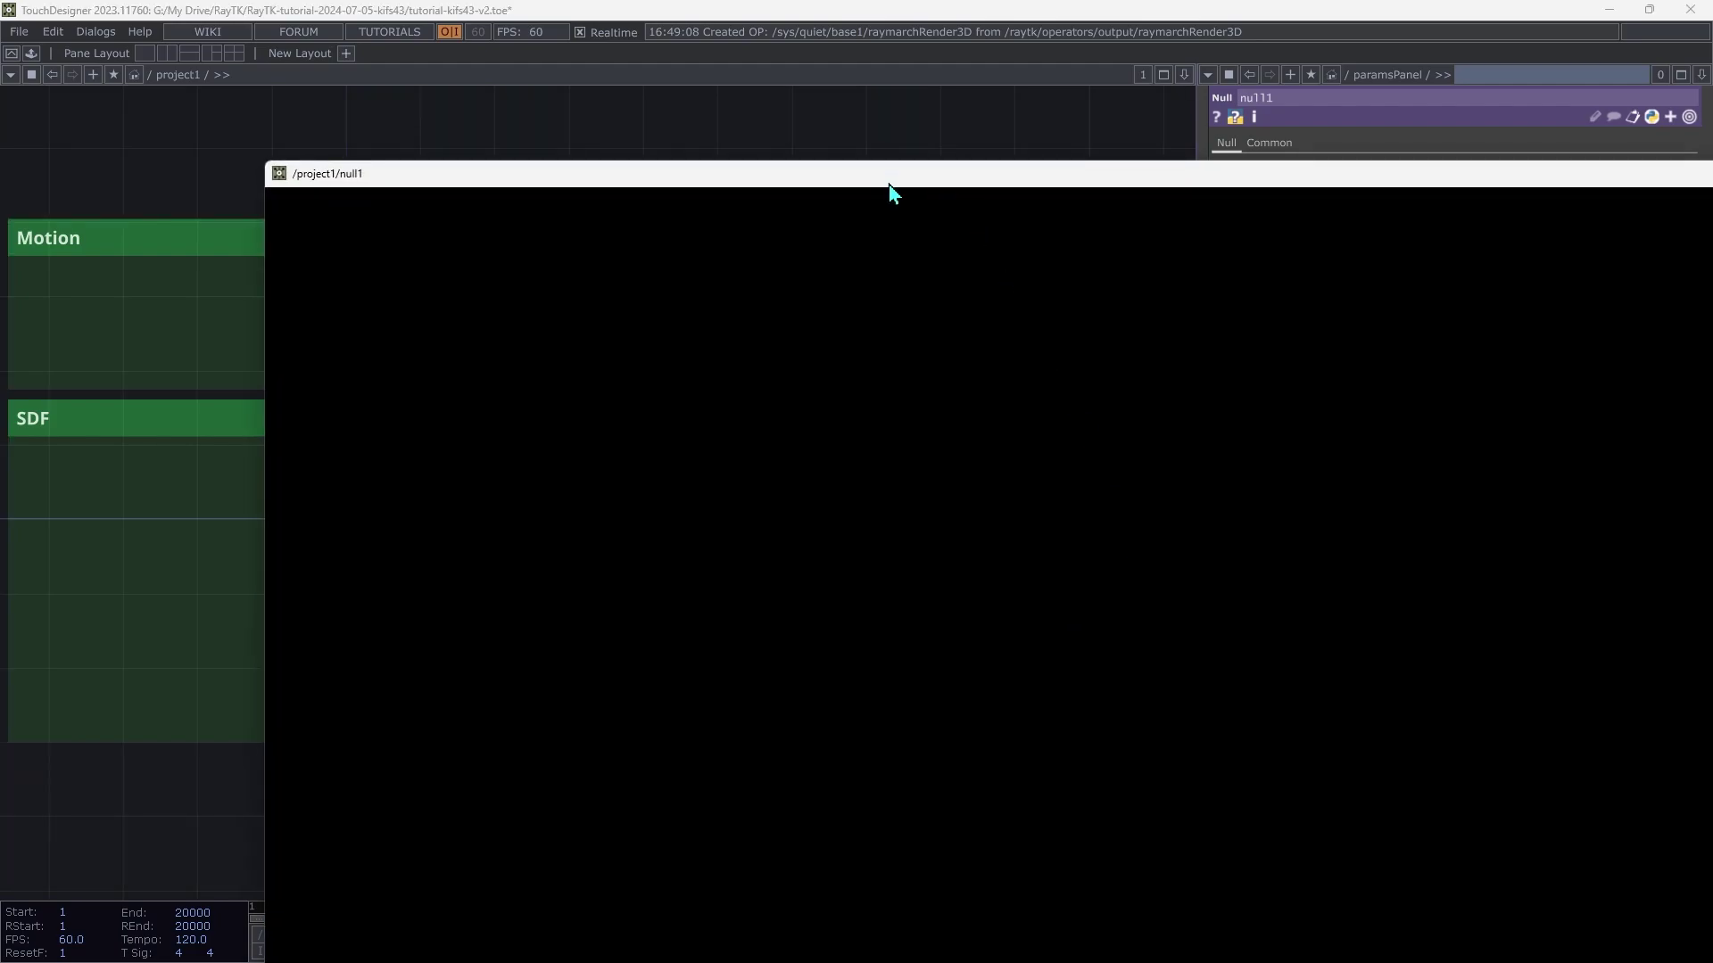
{"action": "key", "text": "Escape"}
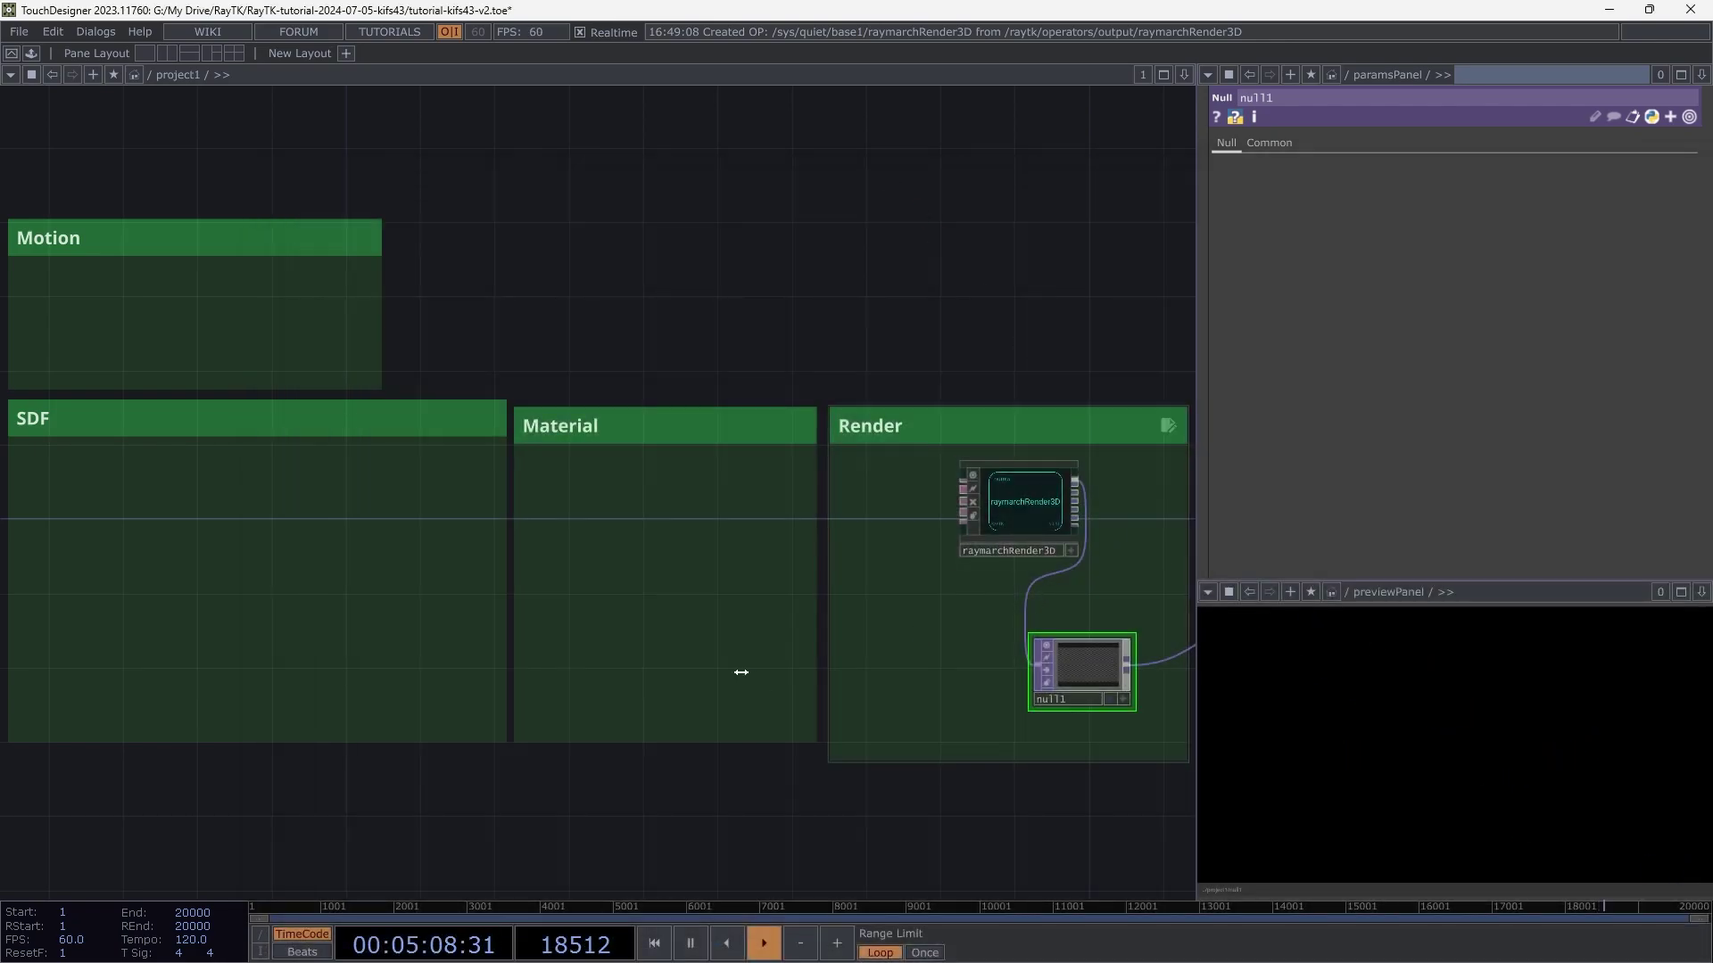
{"action": "left_click_drag", "start_coordinate": [1039, 522], "coordinate": [1094, 520]}
Step: Add lookAtCamera1 to raymarchRender3D and place it beside the renderer
{"action": "left_click", "coordinate": [1075, 520]}
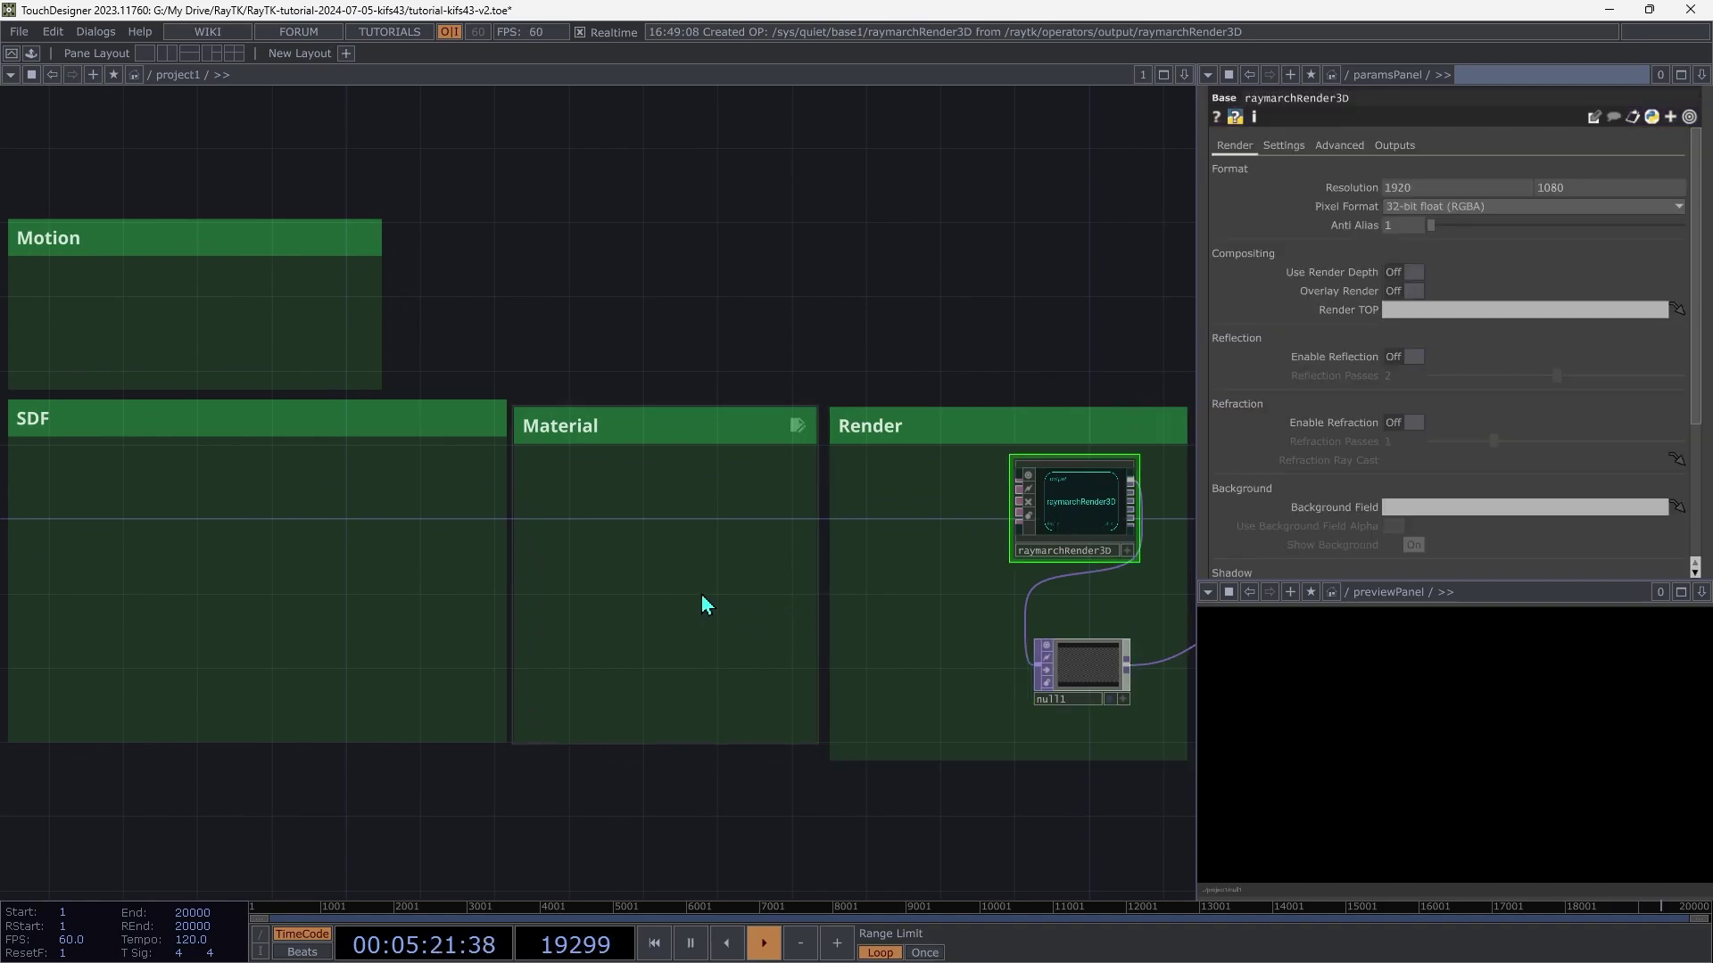
{"action": "right_click", "coordinate": [739, 594]}
{"action": "mouse_move", "coordinate": [808, 673]}
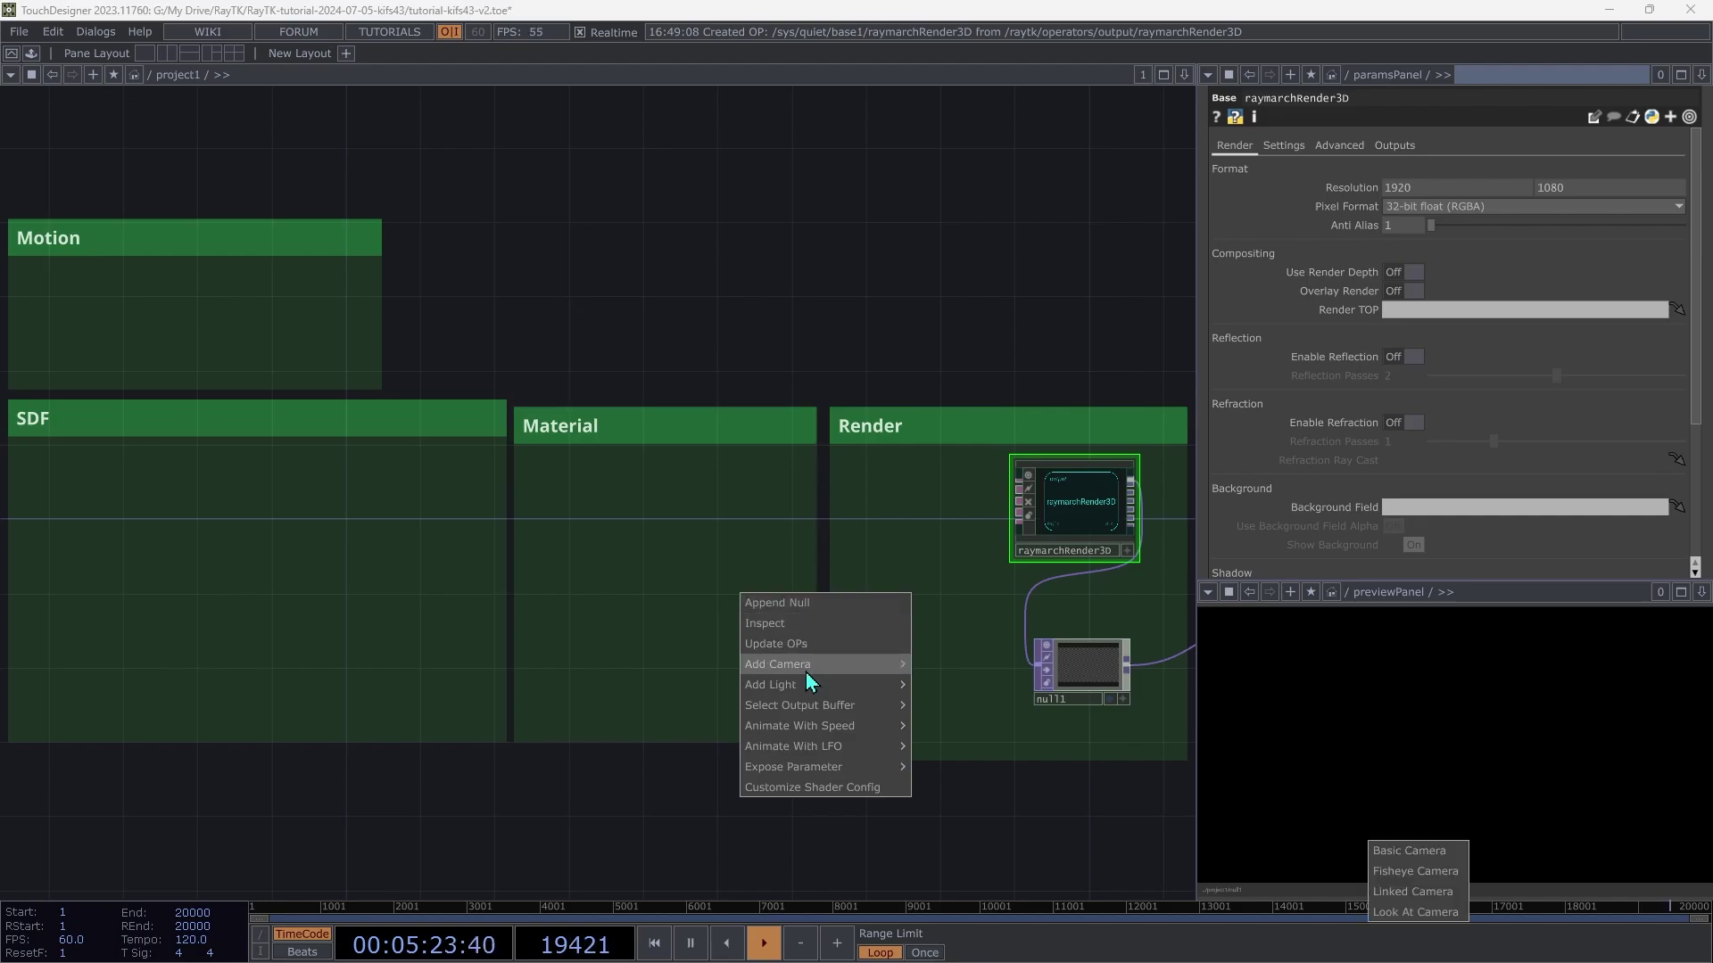
{"action": "left_click", "coordinate": [1433, 910]}
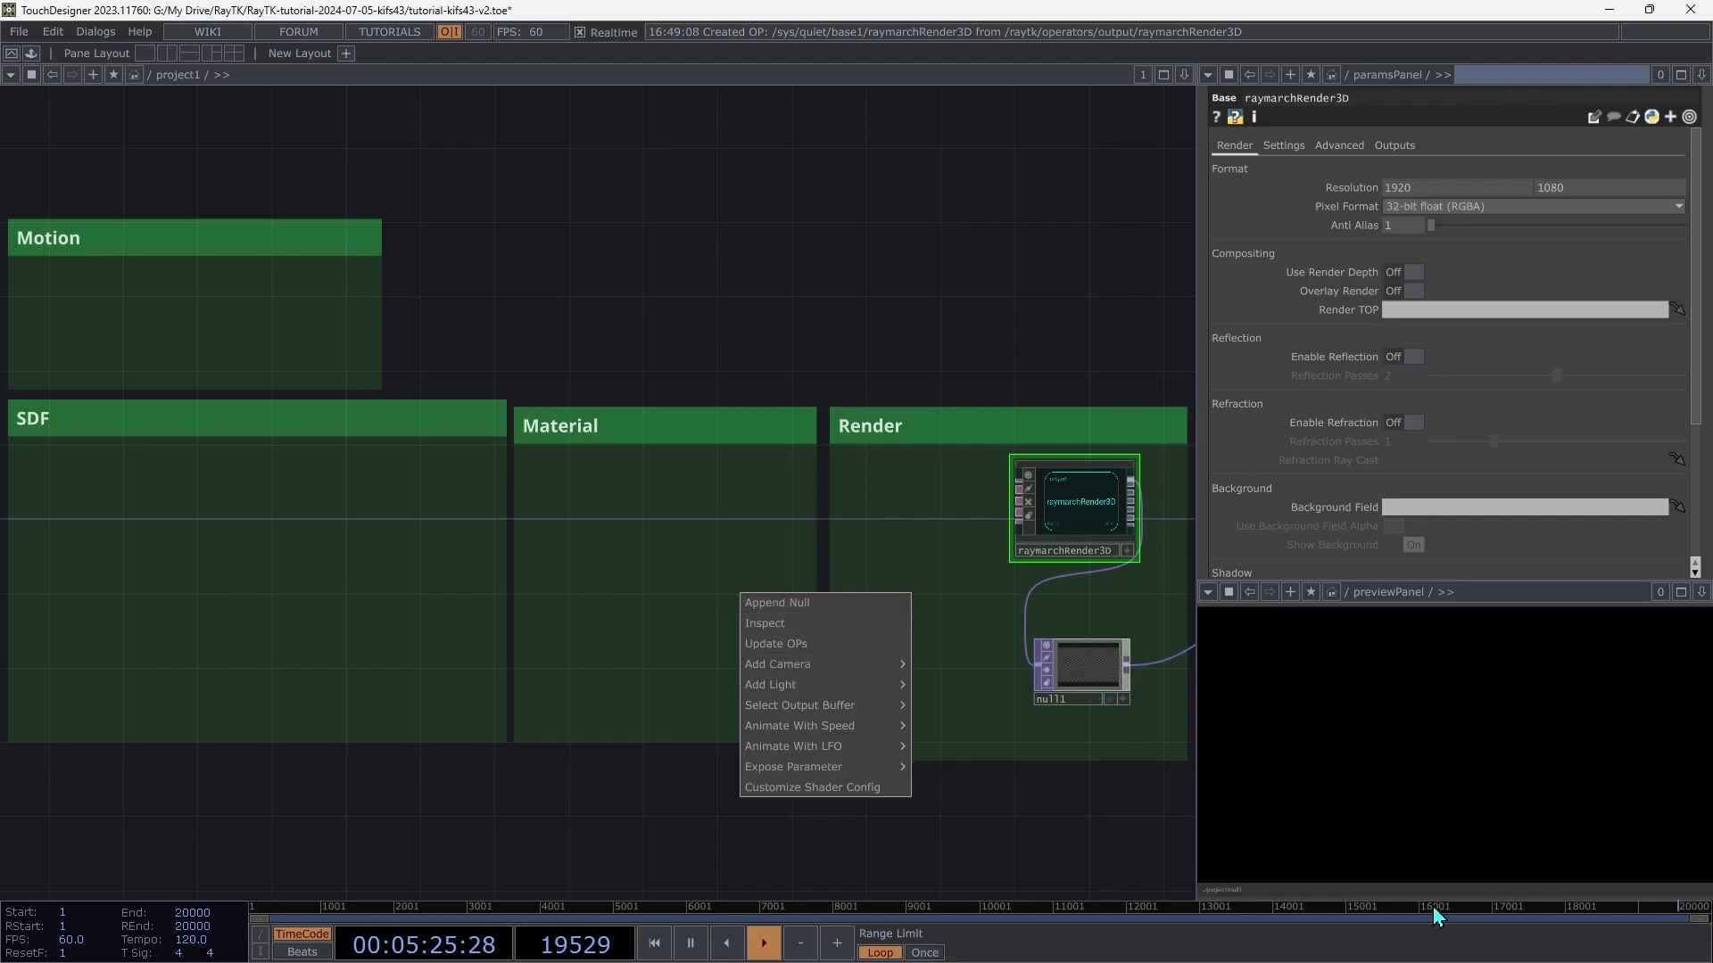
{"action": "left_click", "coordinate": [834, 622]}
{"action": "left_click_drag", "start_coordinate": [834, 622], "coordinate": [944, 564]}
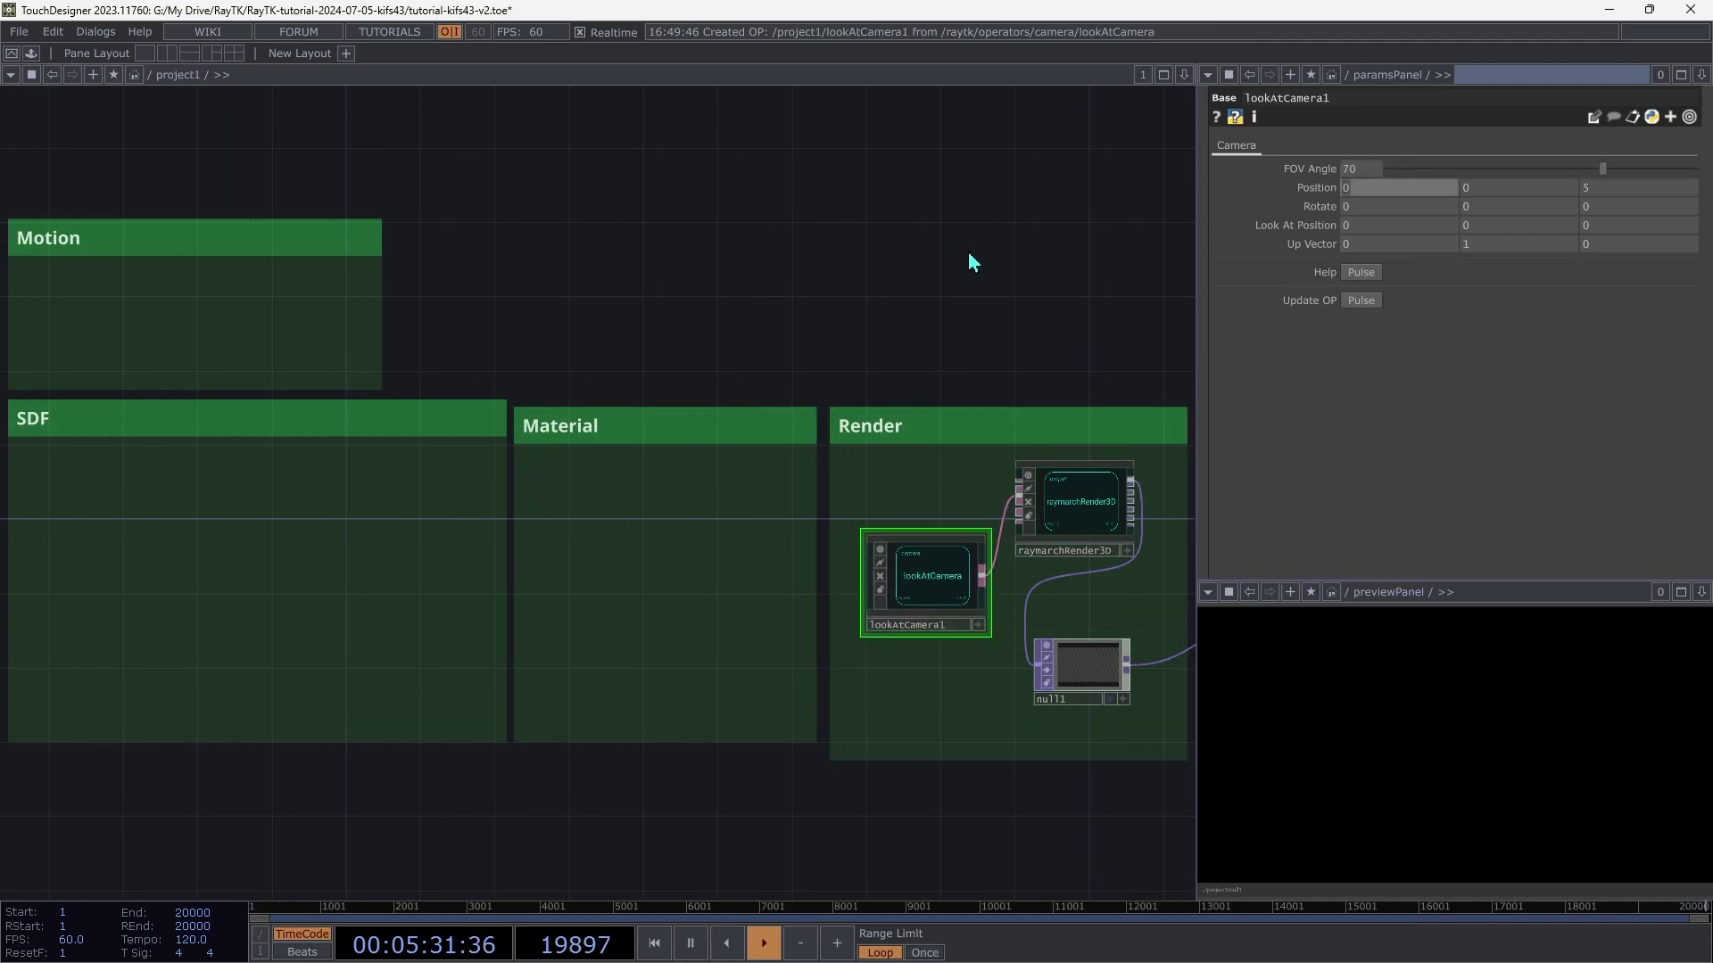
Step: Add pointLight1 to raymarchRender3D and place it below the camera
{"action": "left_click", "coordinate": [1080, 500]}
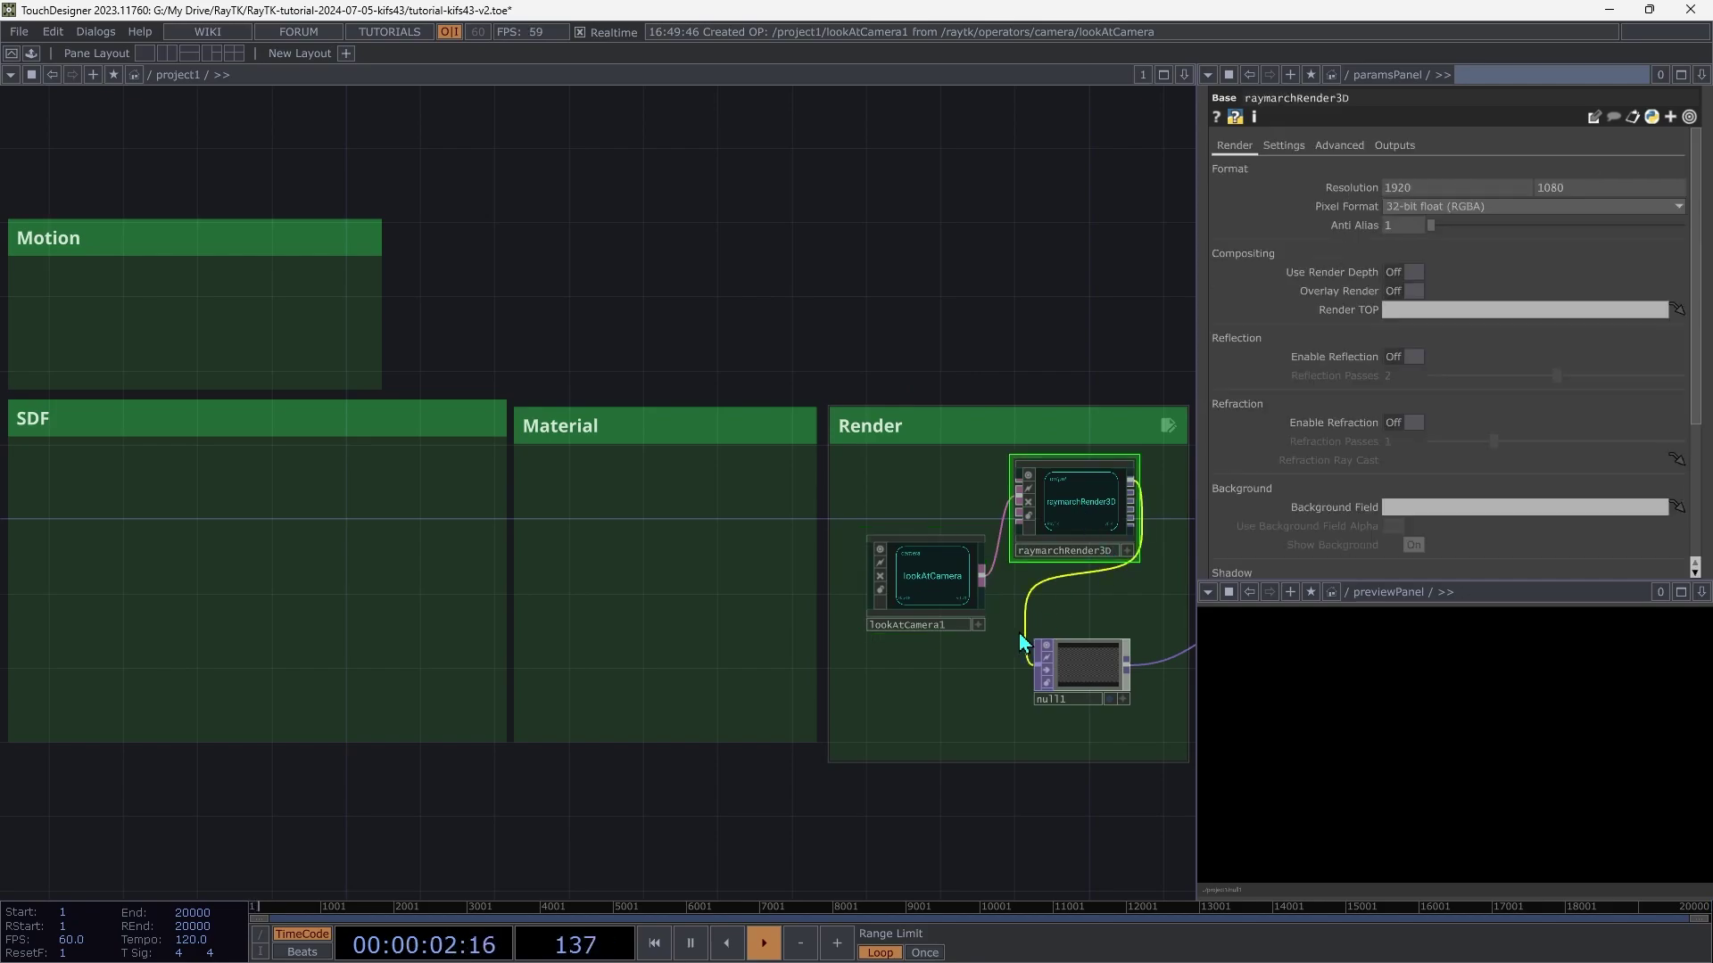
{"action": "right_click", "coordinate": [953, 693]}
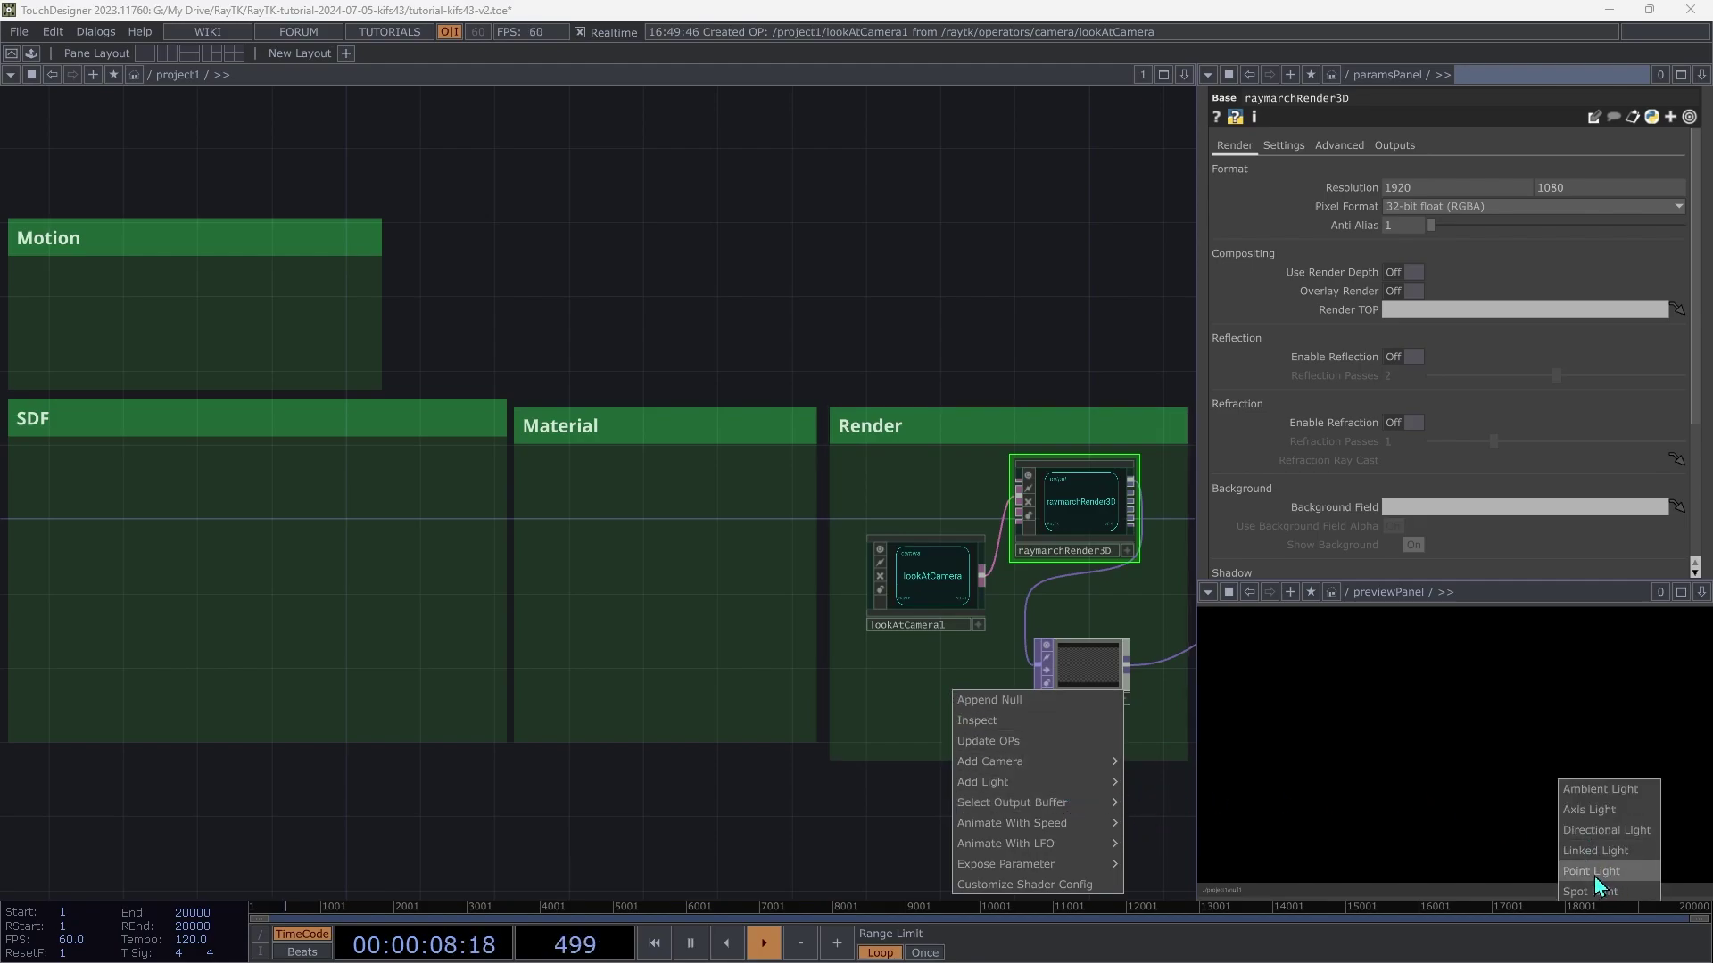
{"action": "left_click", "coordinate": [1596, 872]}
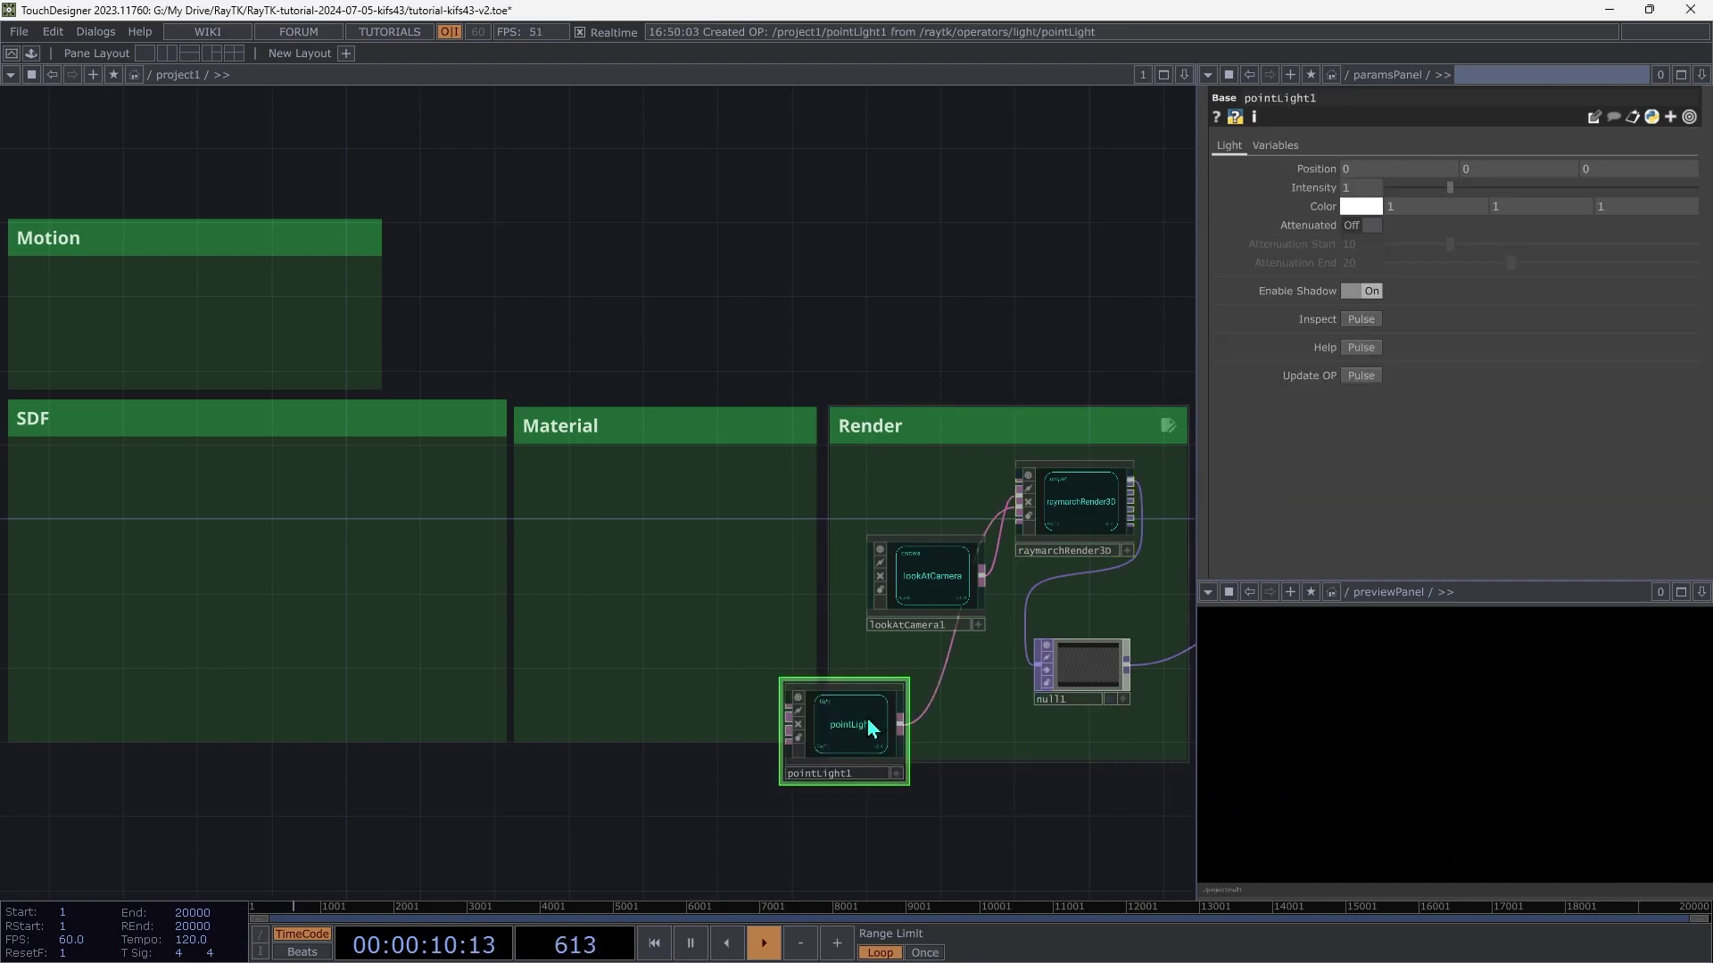
{"action": "left_click", "coordinate": [897, 686]}
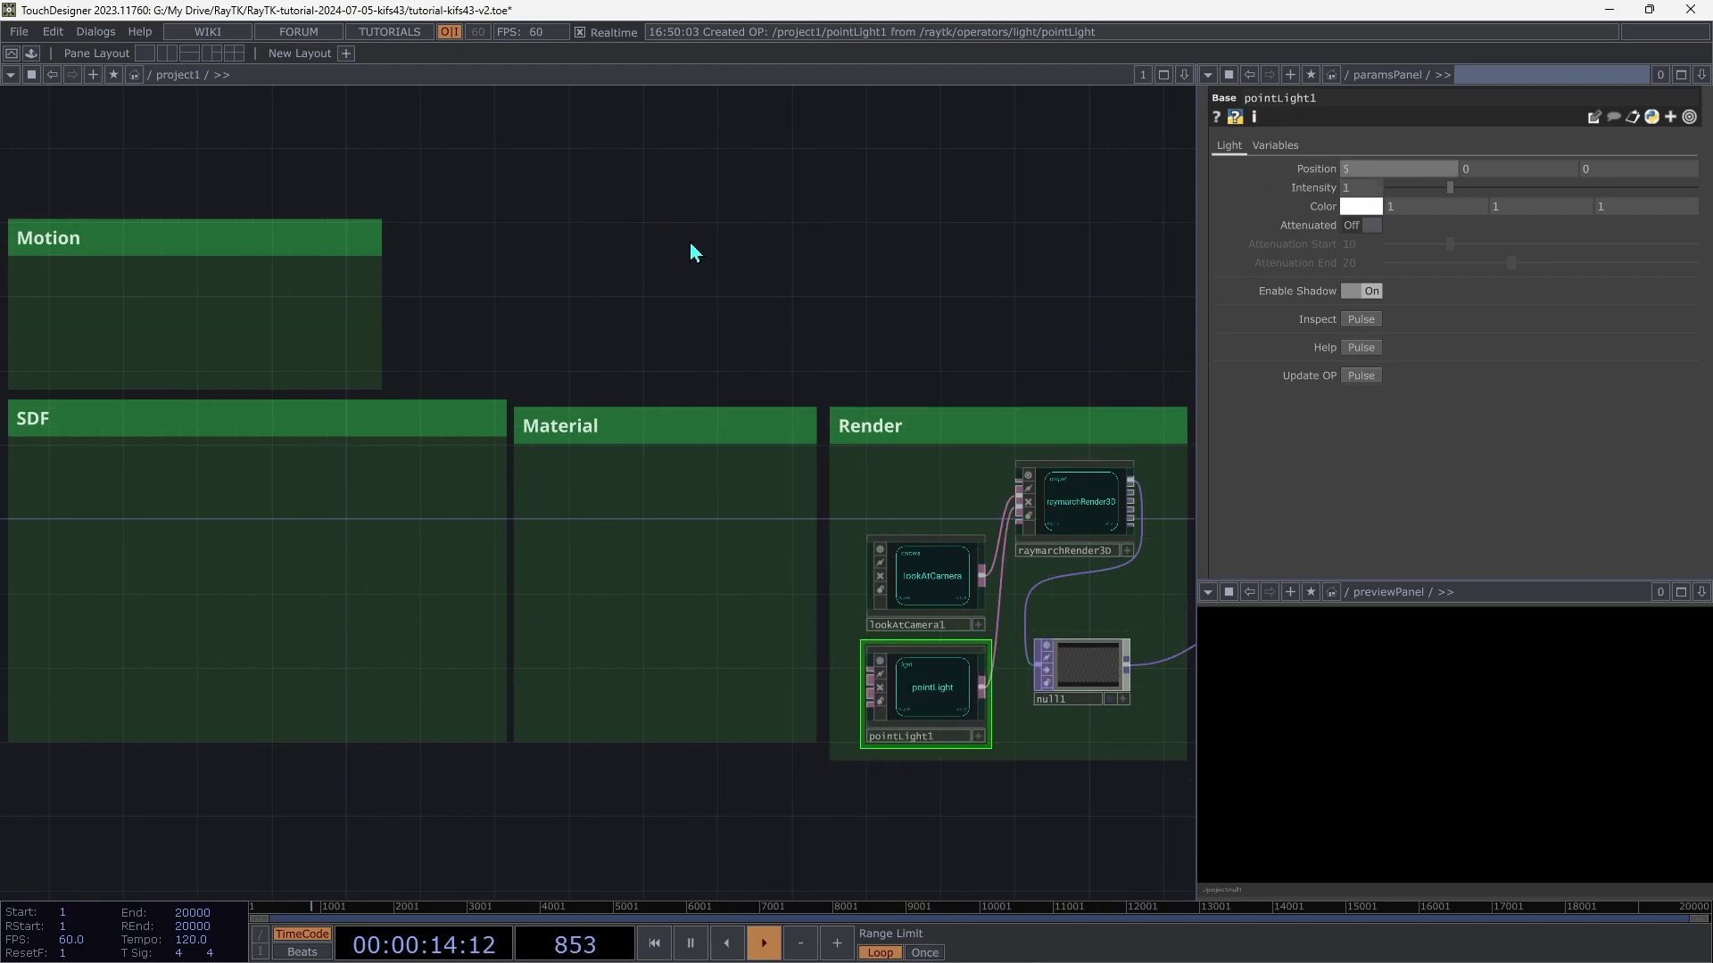
Step: Set pointLight1's position to 5, 5, 5
{"action": "key", "text": "Tab"}
{"action": "type", "text": "5"}
{"action": "key", "text": "Tab"}
{"action": "type", "text": "5"}
{"action": "key", "text": "Tab"}
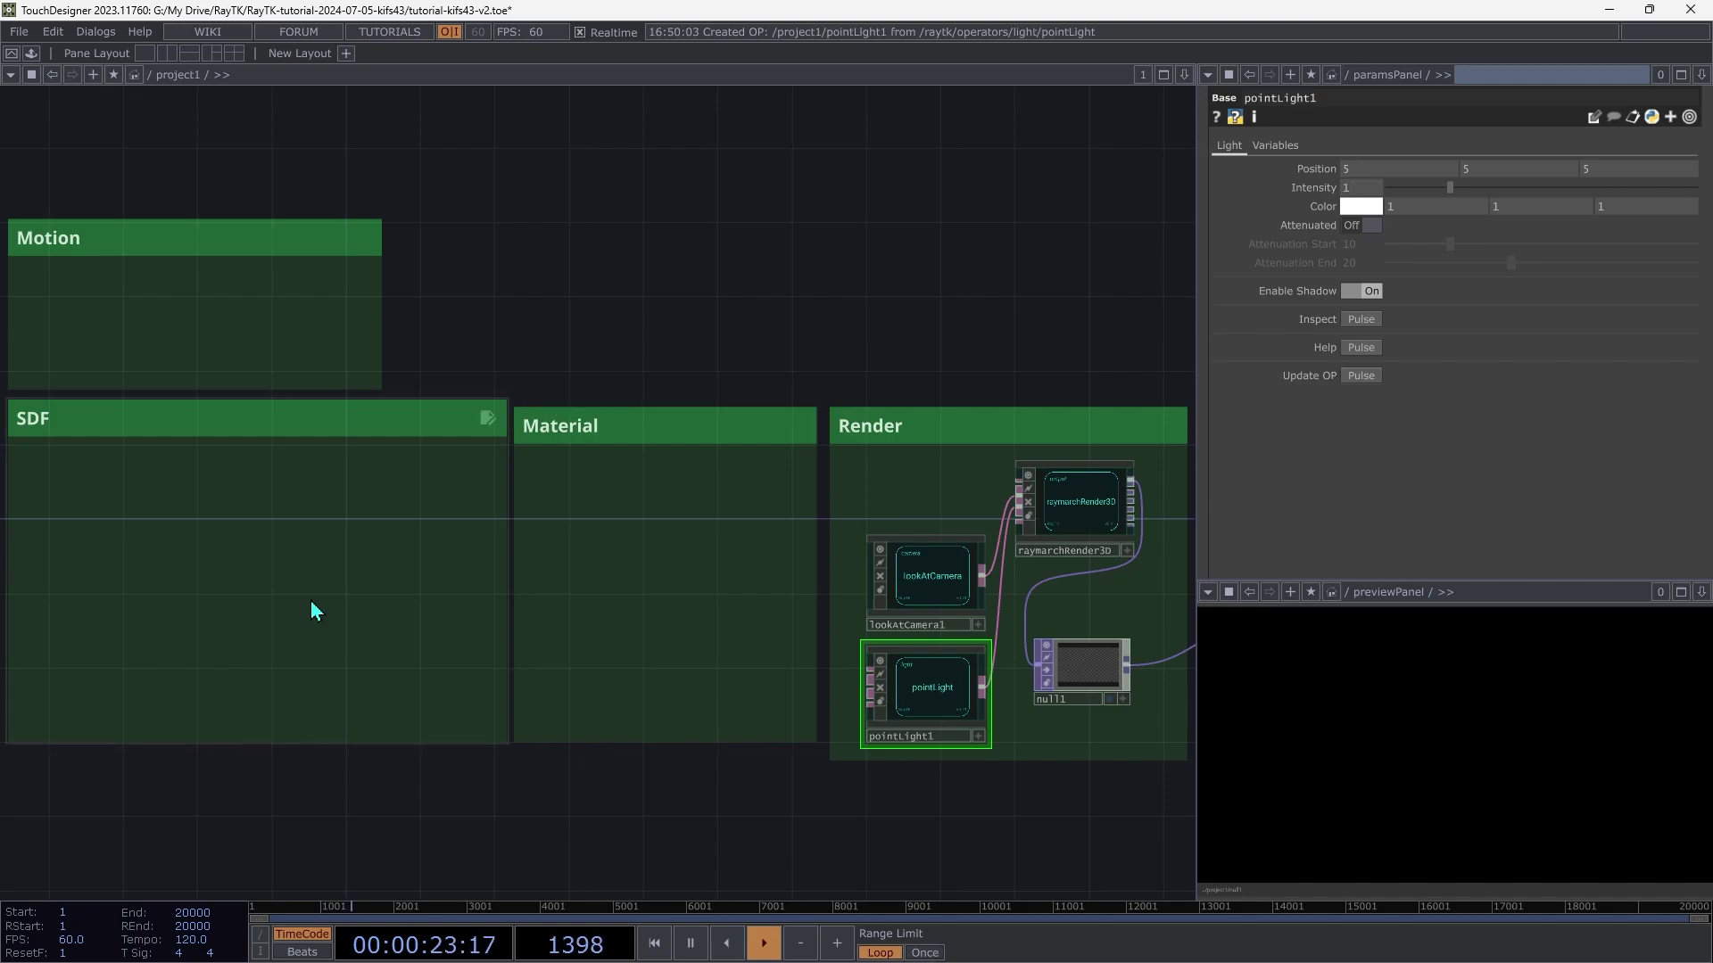
Step: Add boxFrameSdf1 in the SDF area, wire it into raymarchRender3D, and move it left
{"action": "key", "text": "alt+r"}
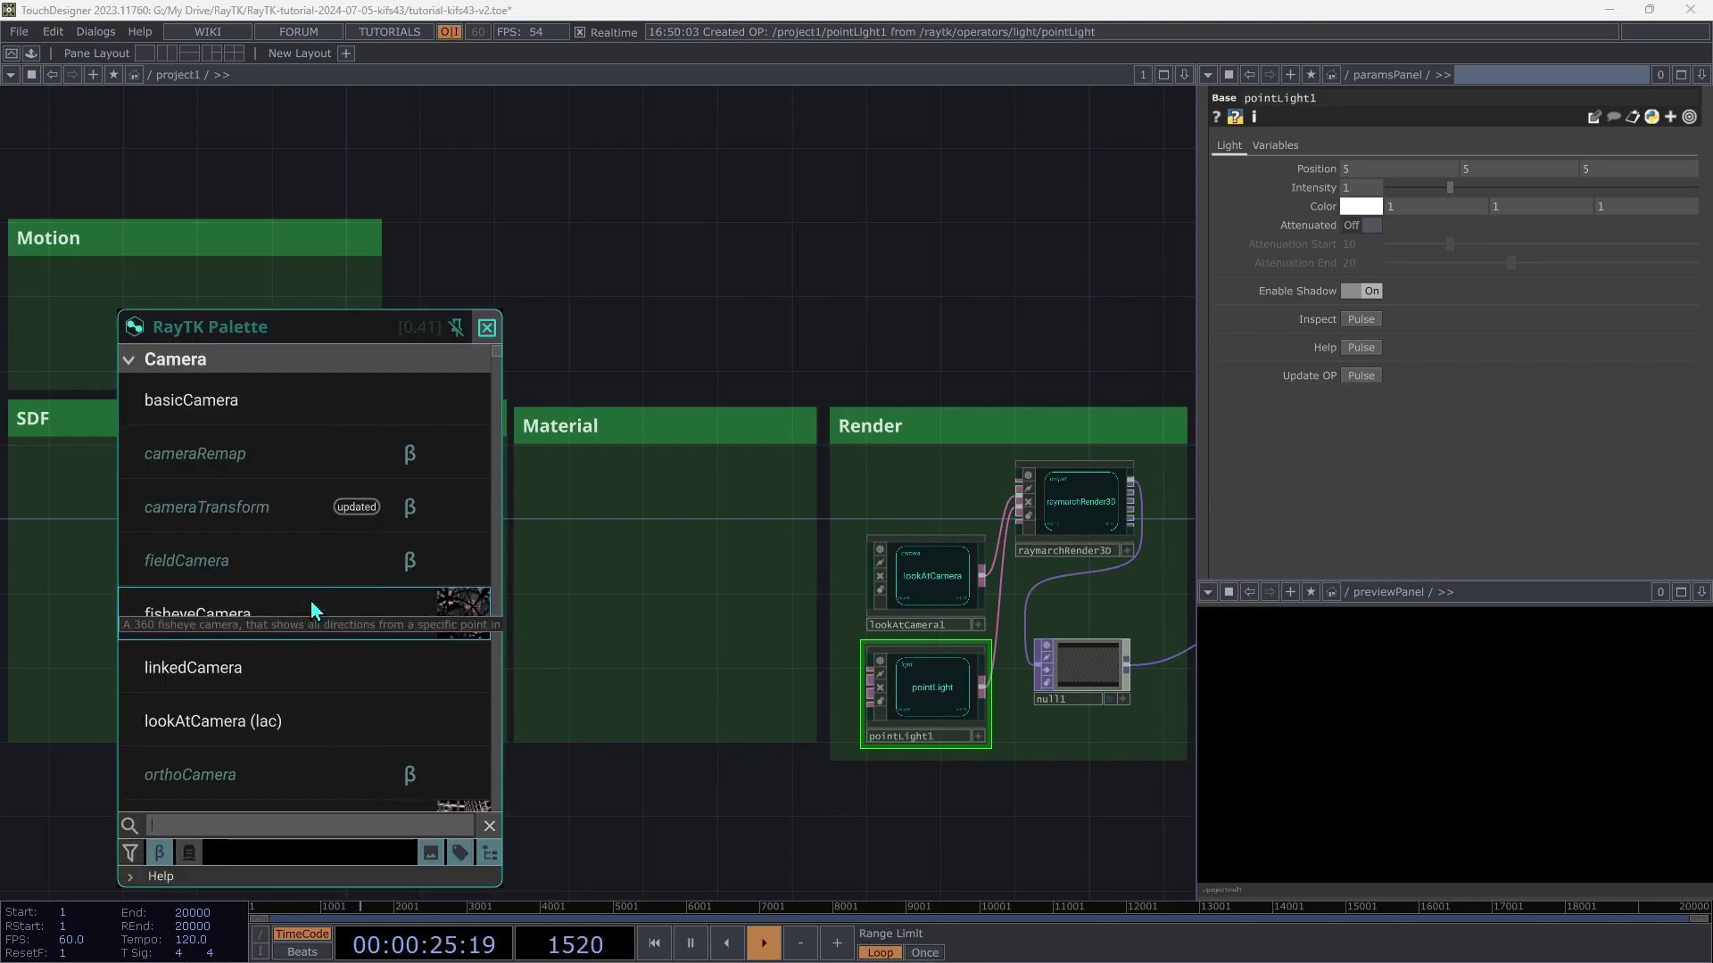
{"action": "type", "text": "box"}
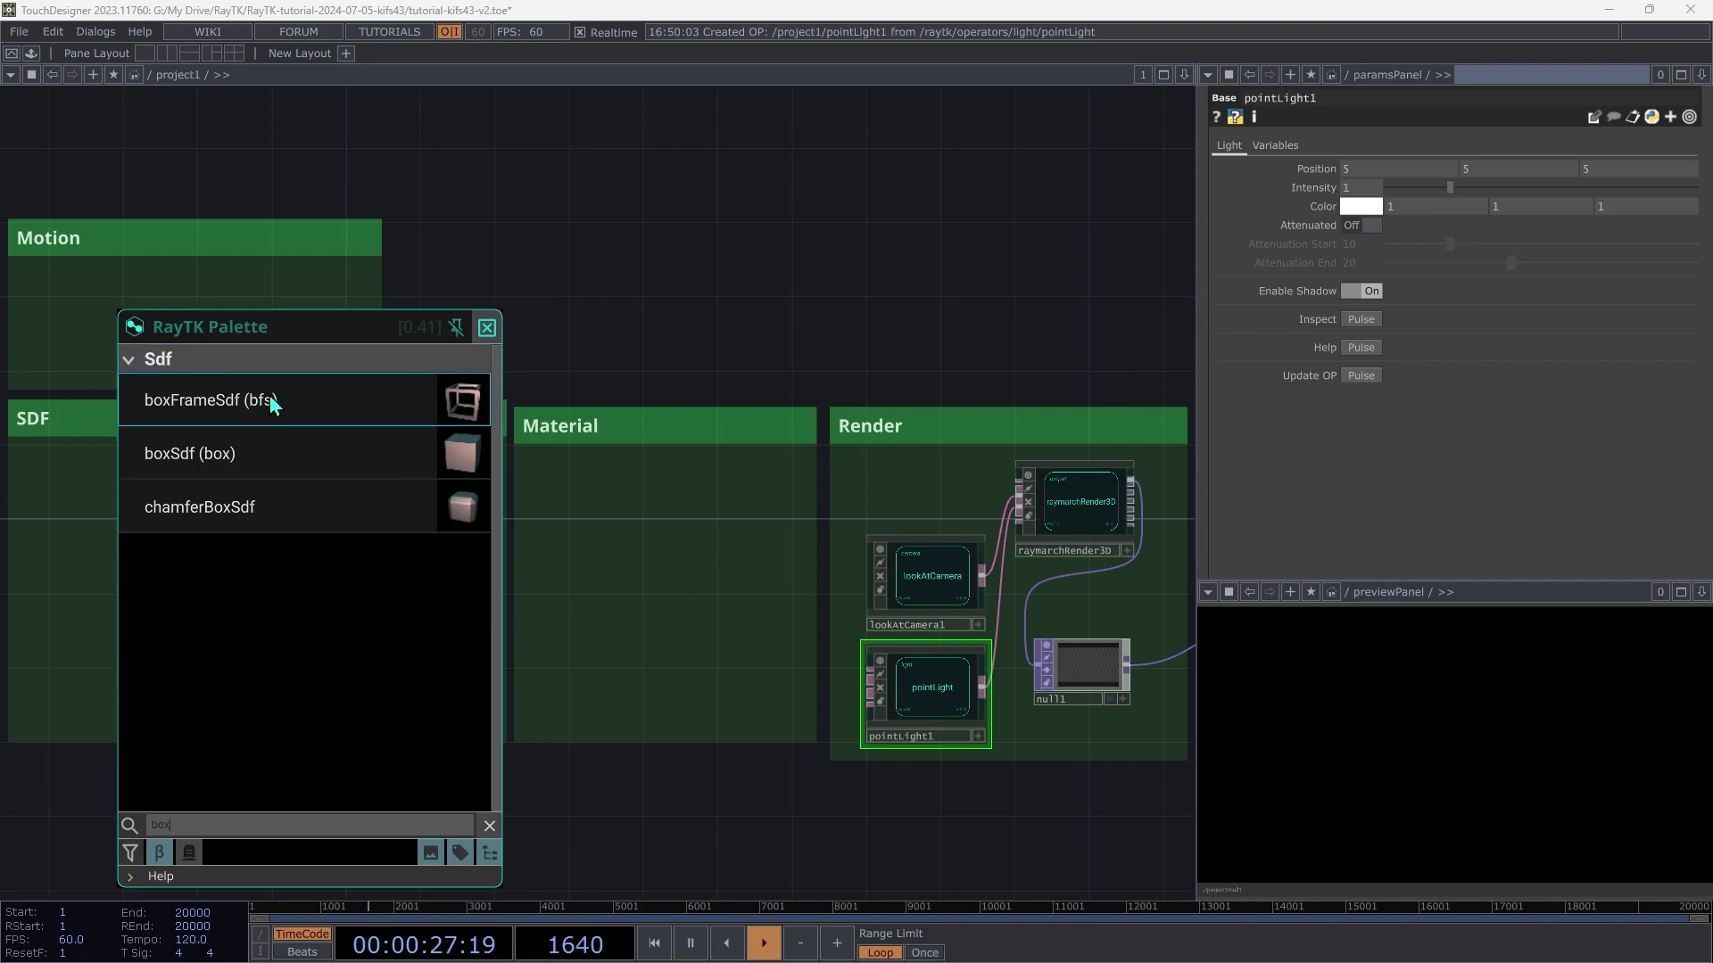
{"action": "left_click", "coordinate": [277, 399]}
{"action": "left_click", "coordinate": [334, 571]}
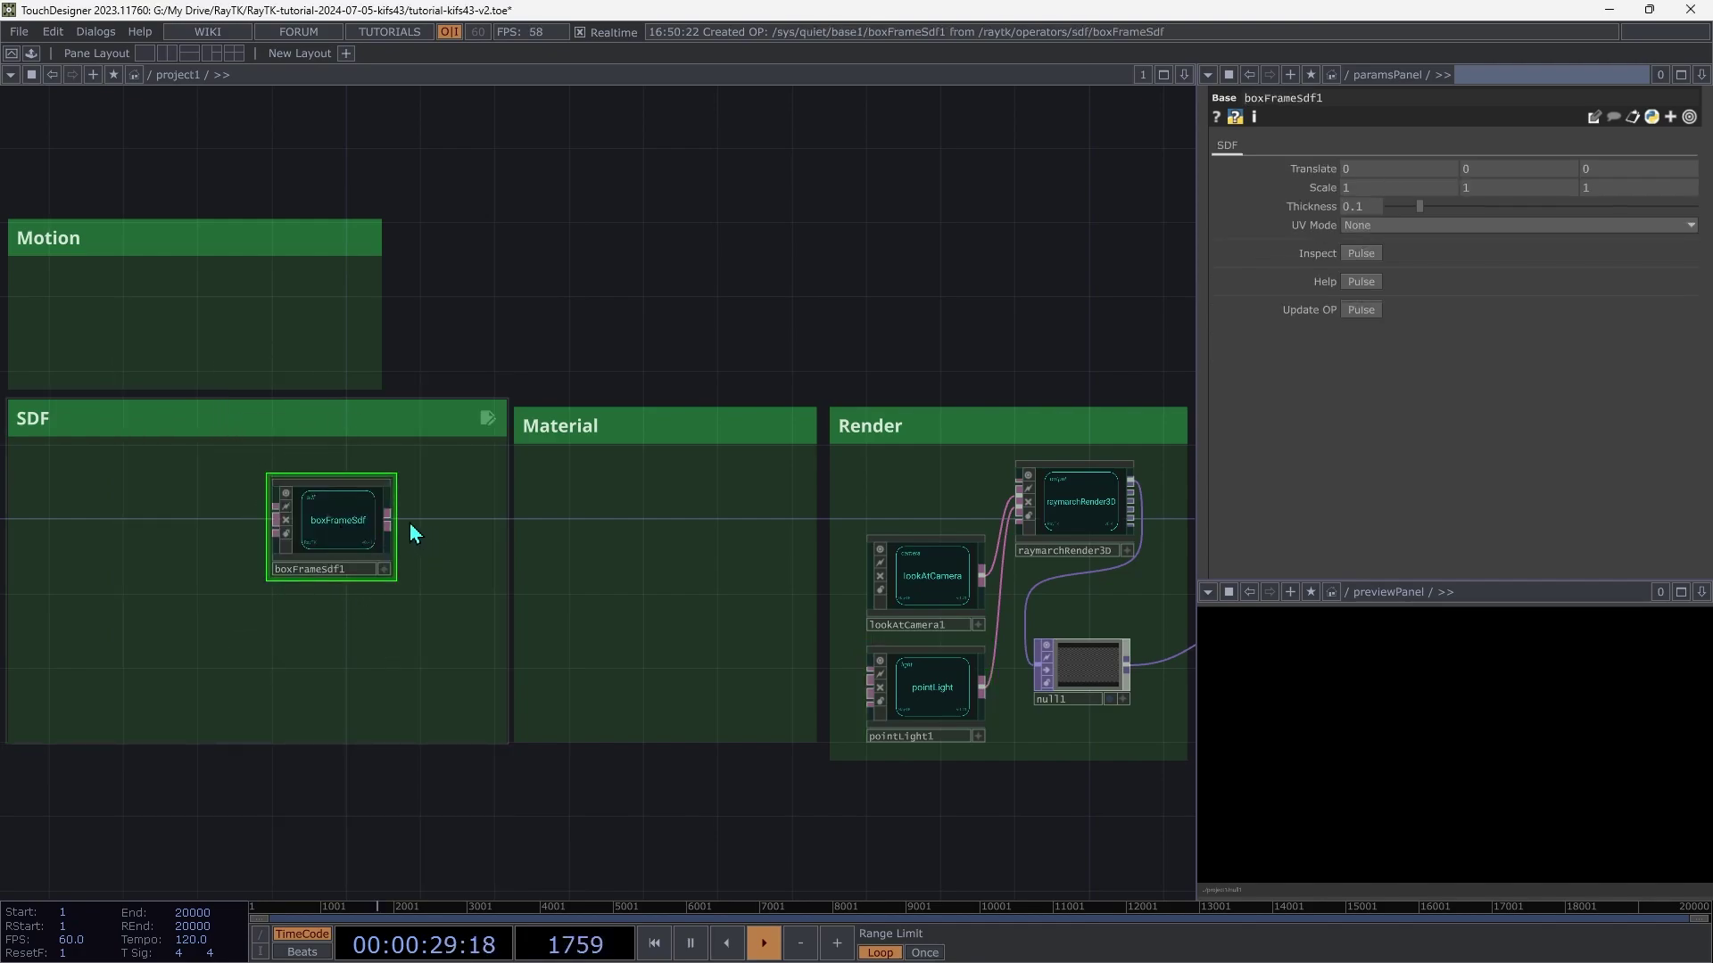
{"action": "left_click_drag", "start_coordinate": [393, 526], "coordinate": [1018, 486]}
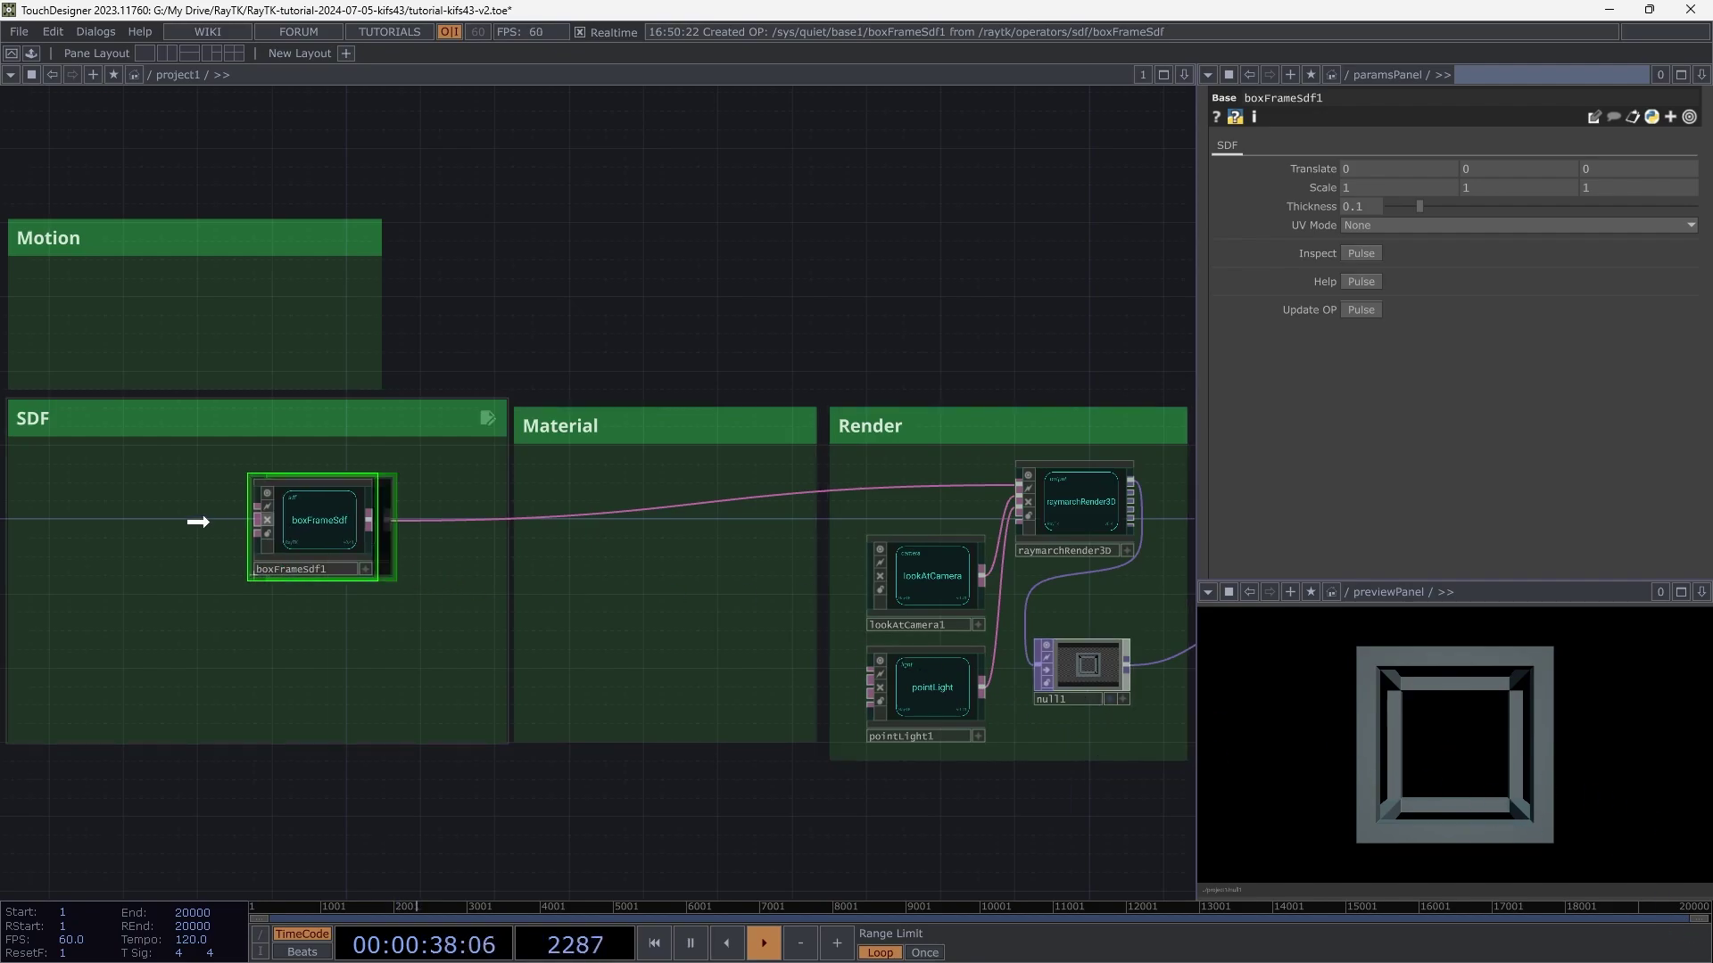
{"action": "left_click_drag", "start_coordinate": [315, 533], "coordinate": [111, 533]}
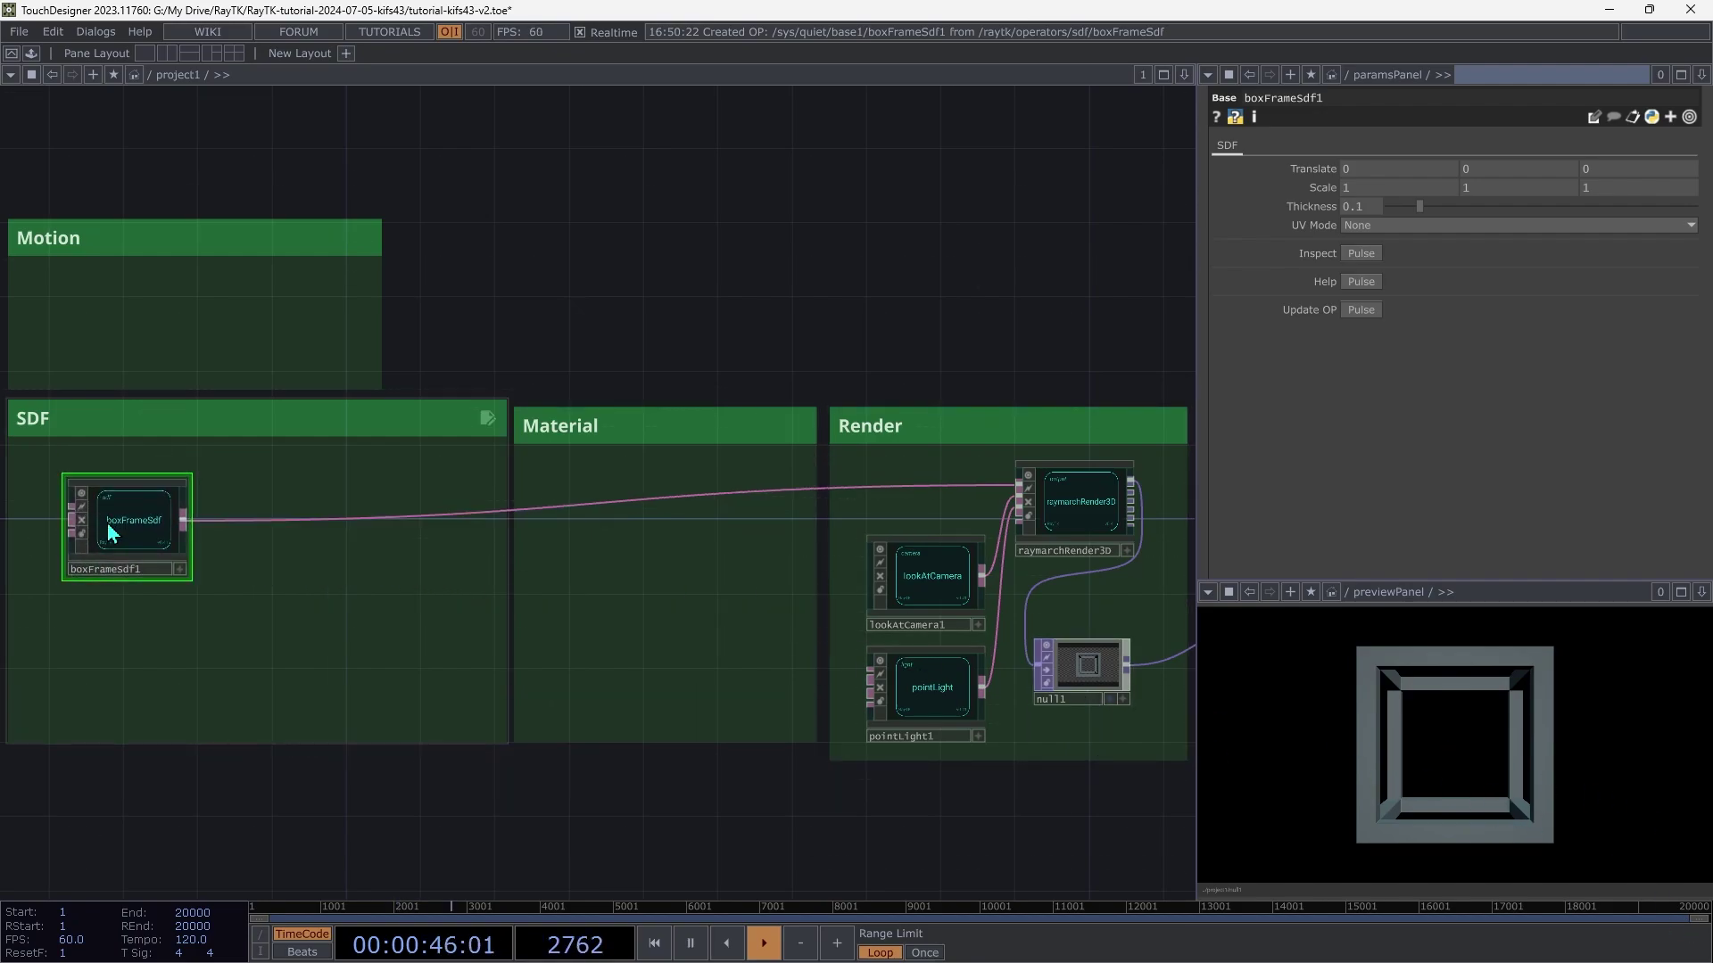
Step: Insert iteratedTransform1 after boxFrameSdf1 with 6 iterations and XYZ reflection
{"action": "scroll", "coordinate": [110, 533], "scroll_direction": "up", "scroll_amount": 5}
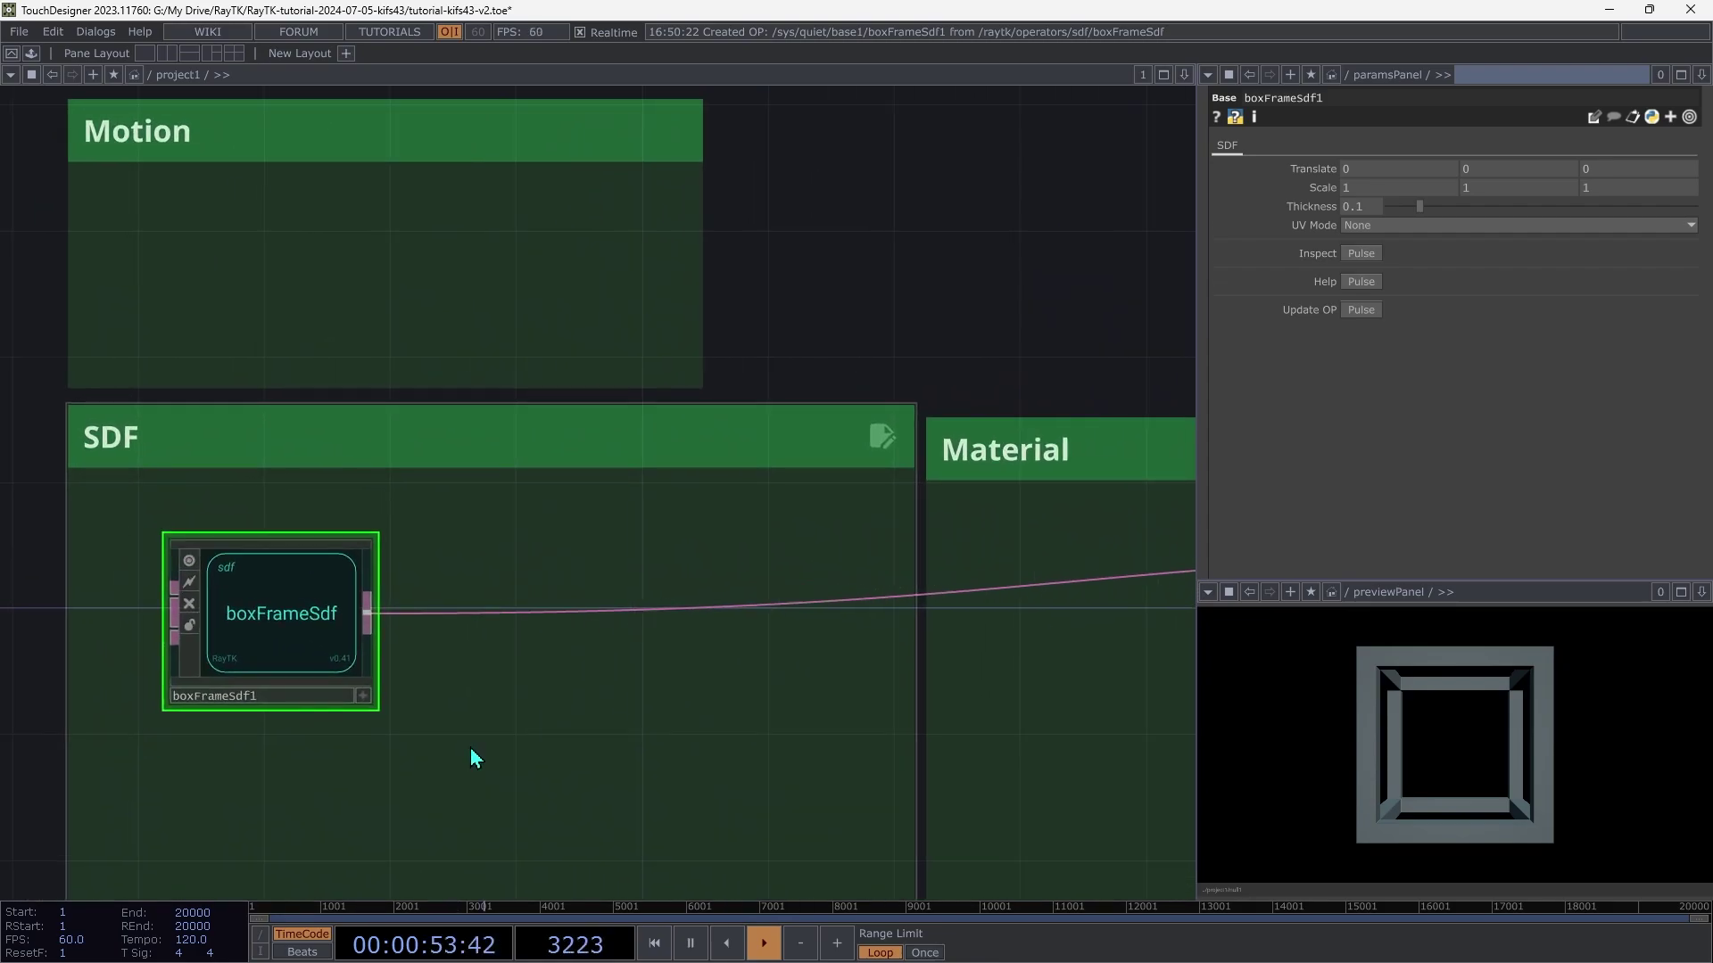
{"action": "key", "text": "alt+r"}
{"action": "type", "text": "ite"}
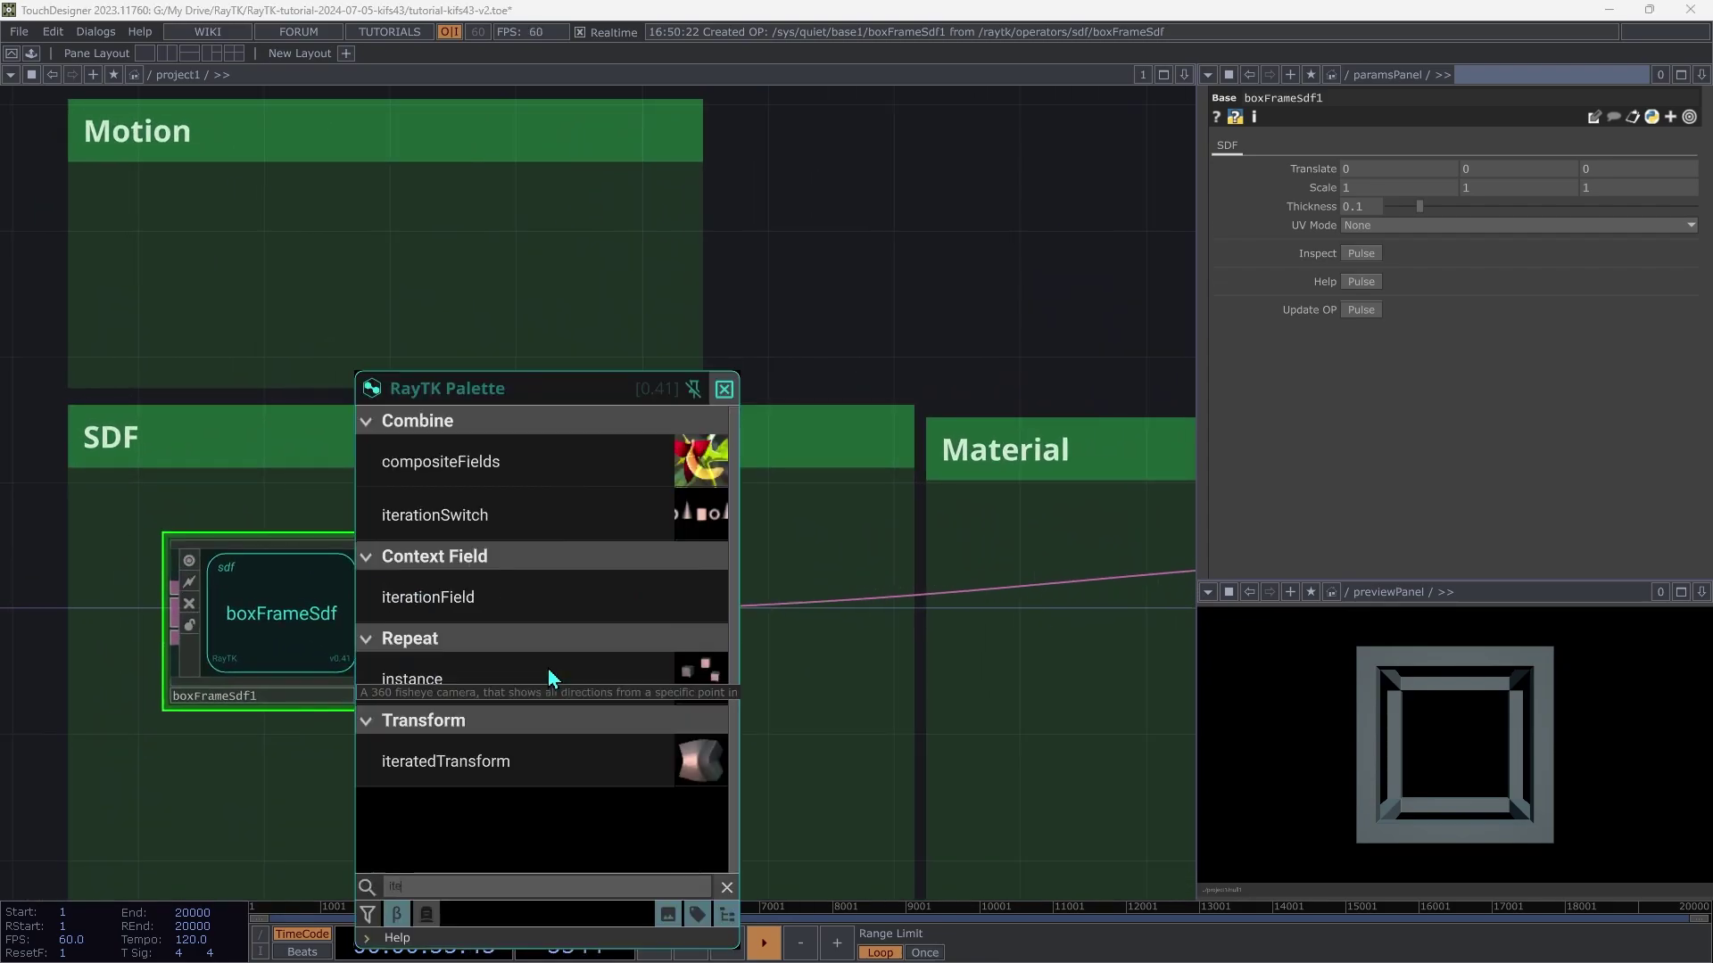
{"action": "type", "text": "r"}
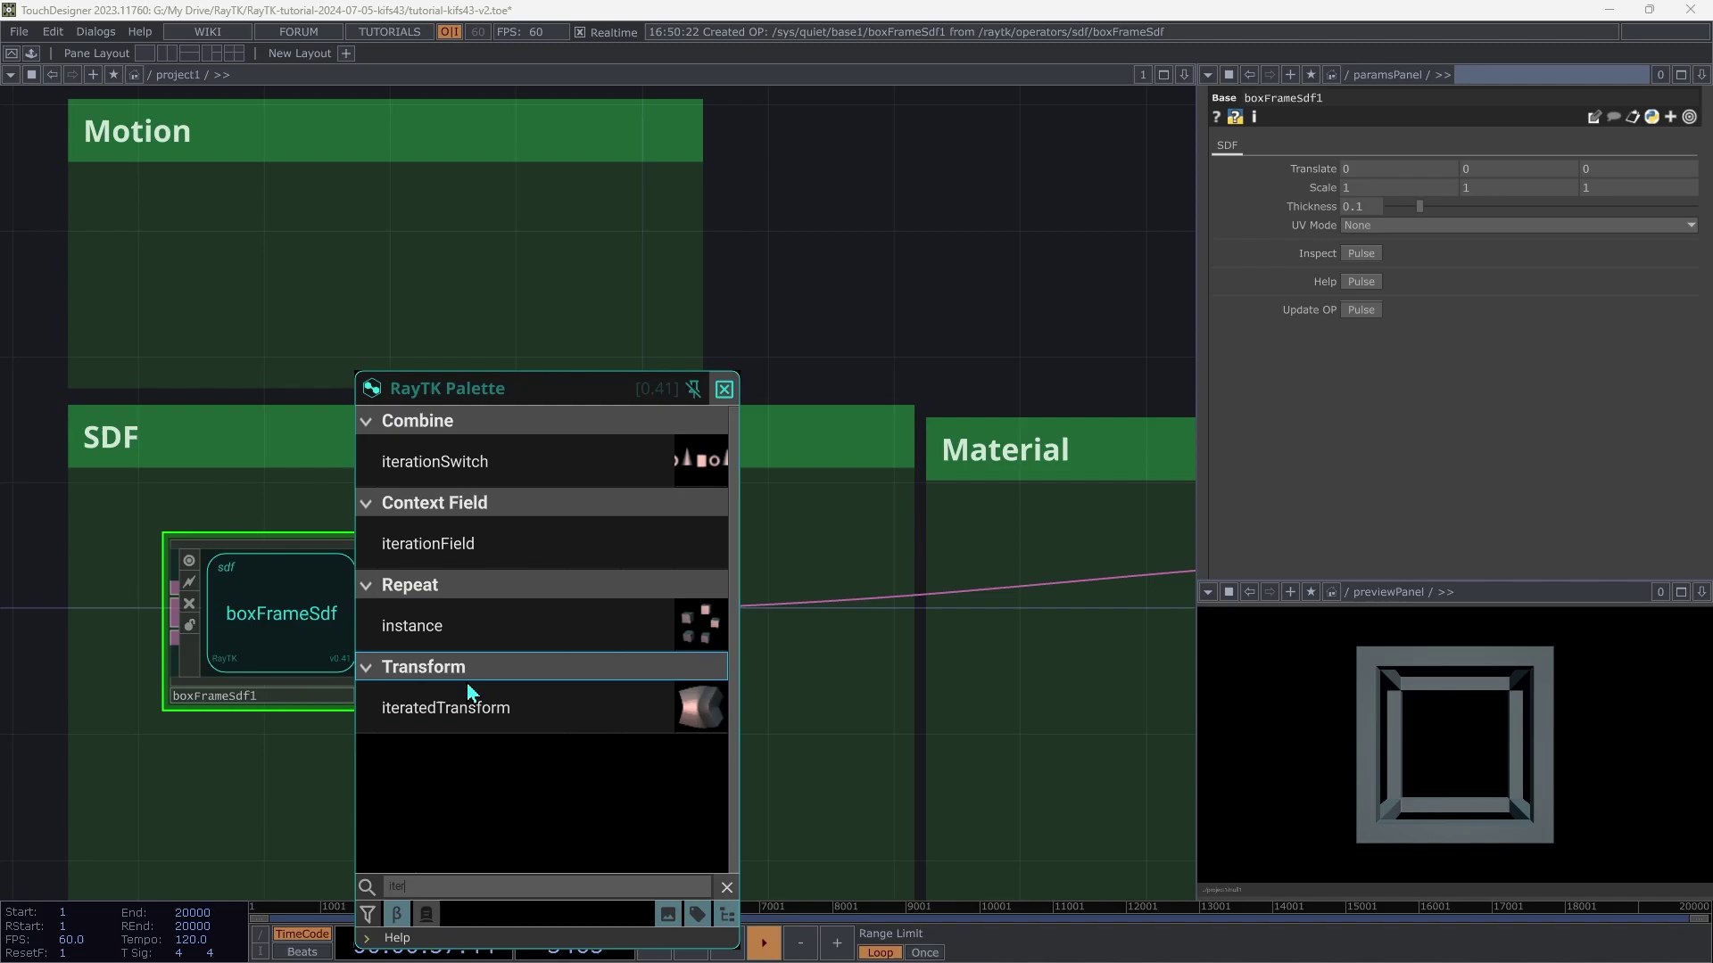
{"action": "left_click", "coordinate": [458, 711]}
{"action": "left_click", "coordinate": [580, 625]}
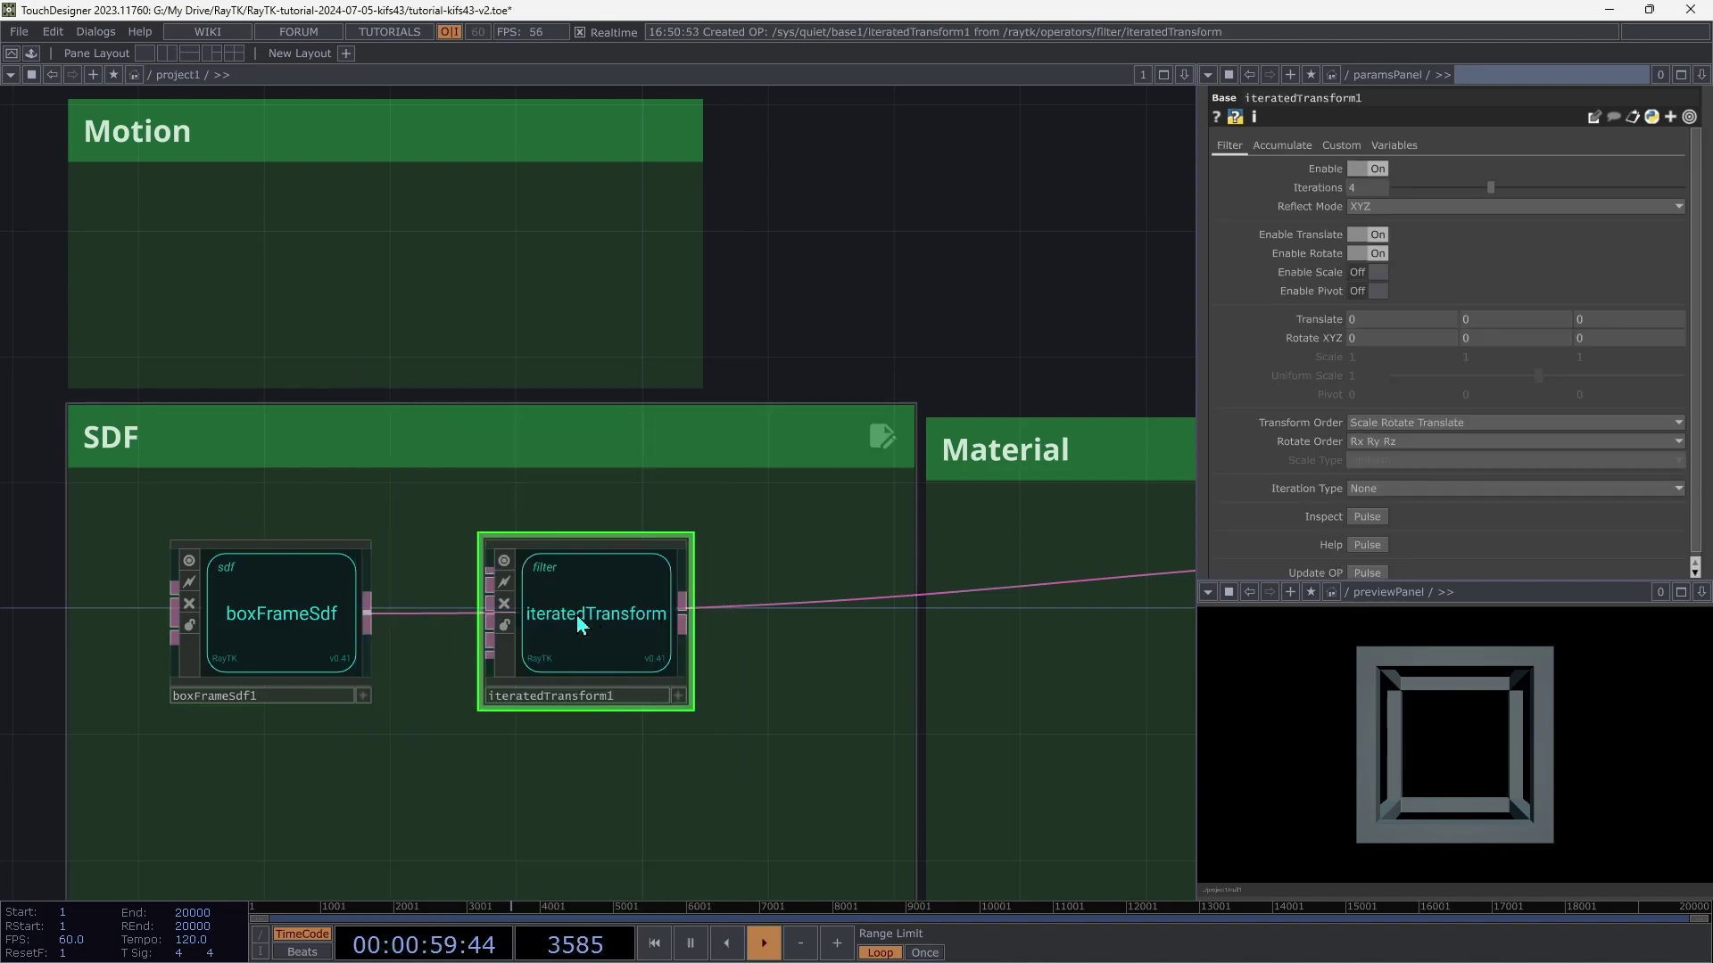
{"action": "left_click_drag", "start_coordinate": [366, 606], "coordinate": [489, 579]}
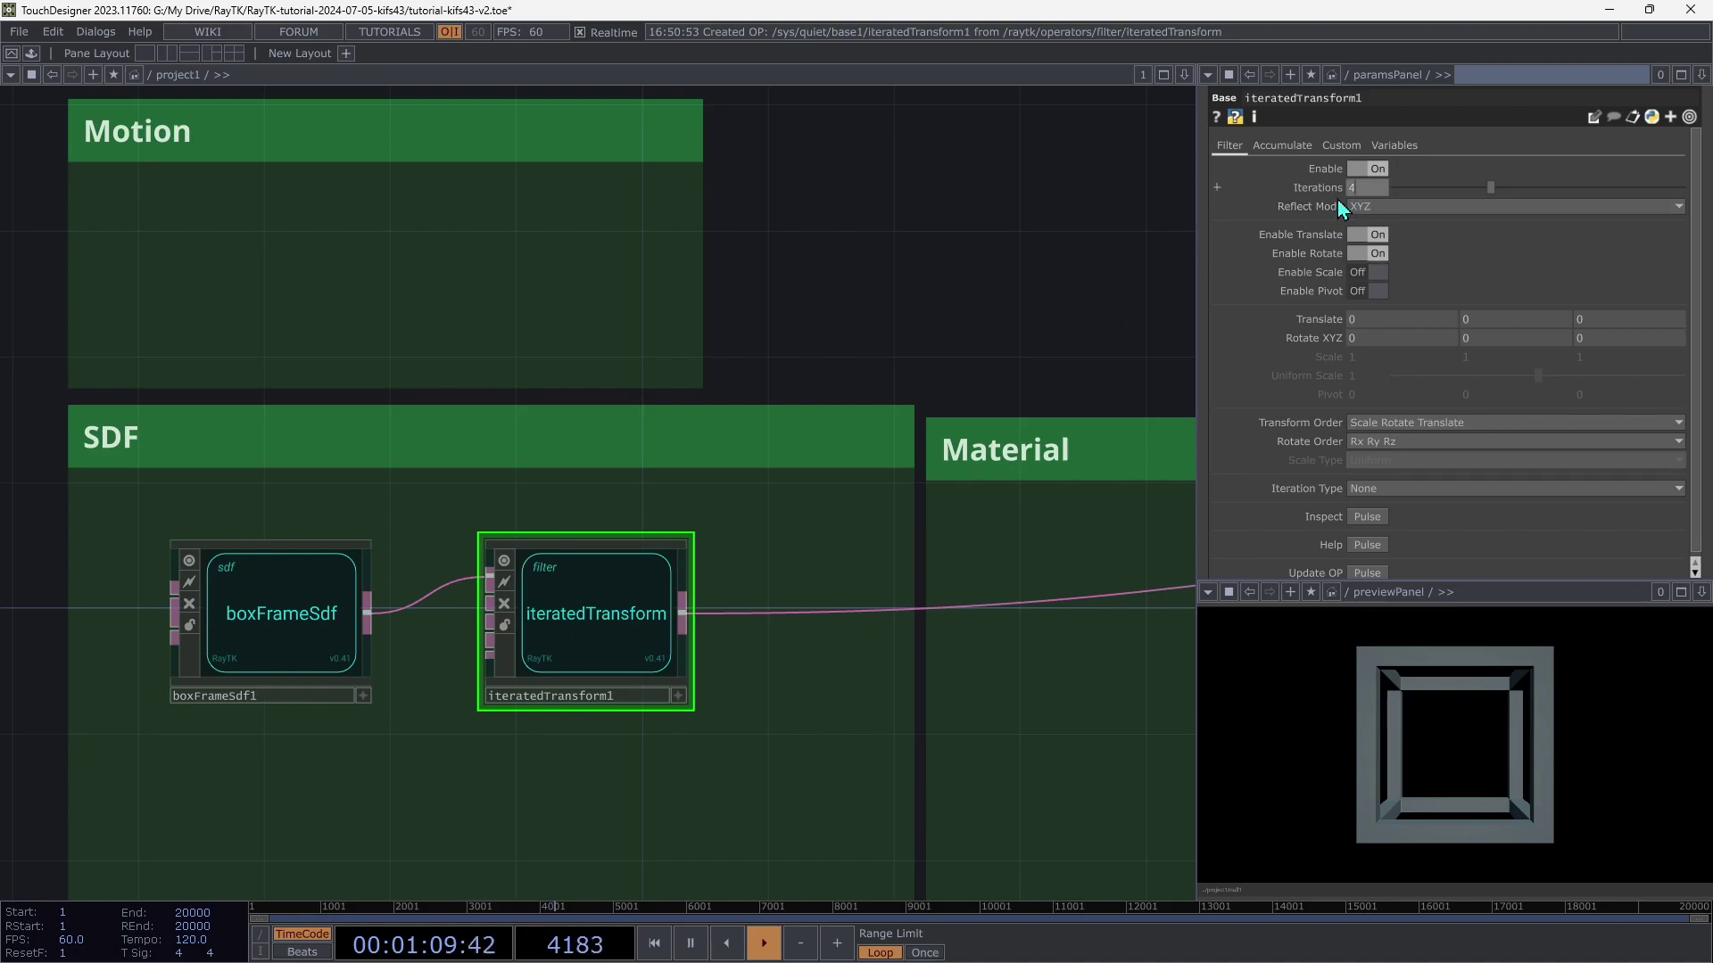
{"action": "scroll", "coordinate": [1338, 201], "scroll_direction": "up", "scroll_amount": 2}
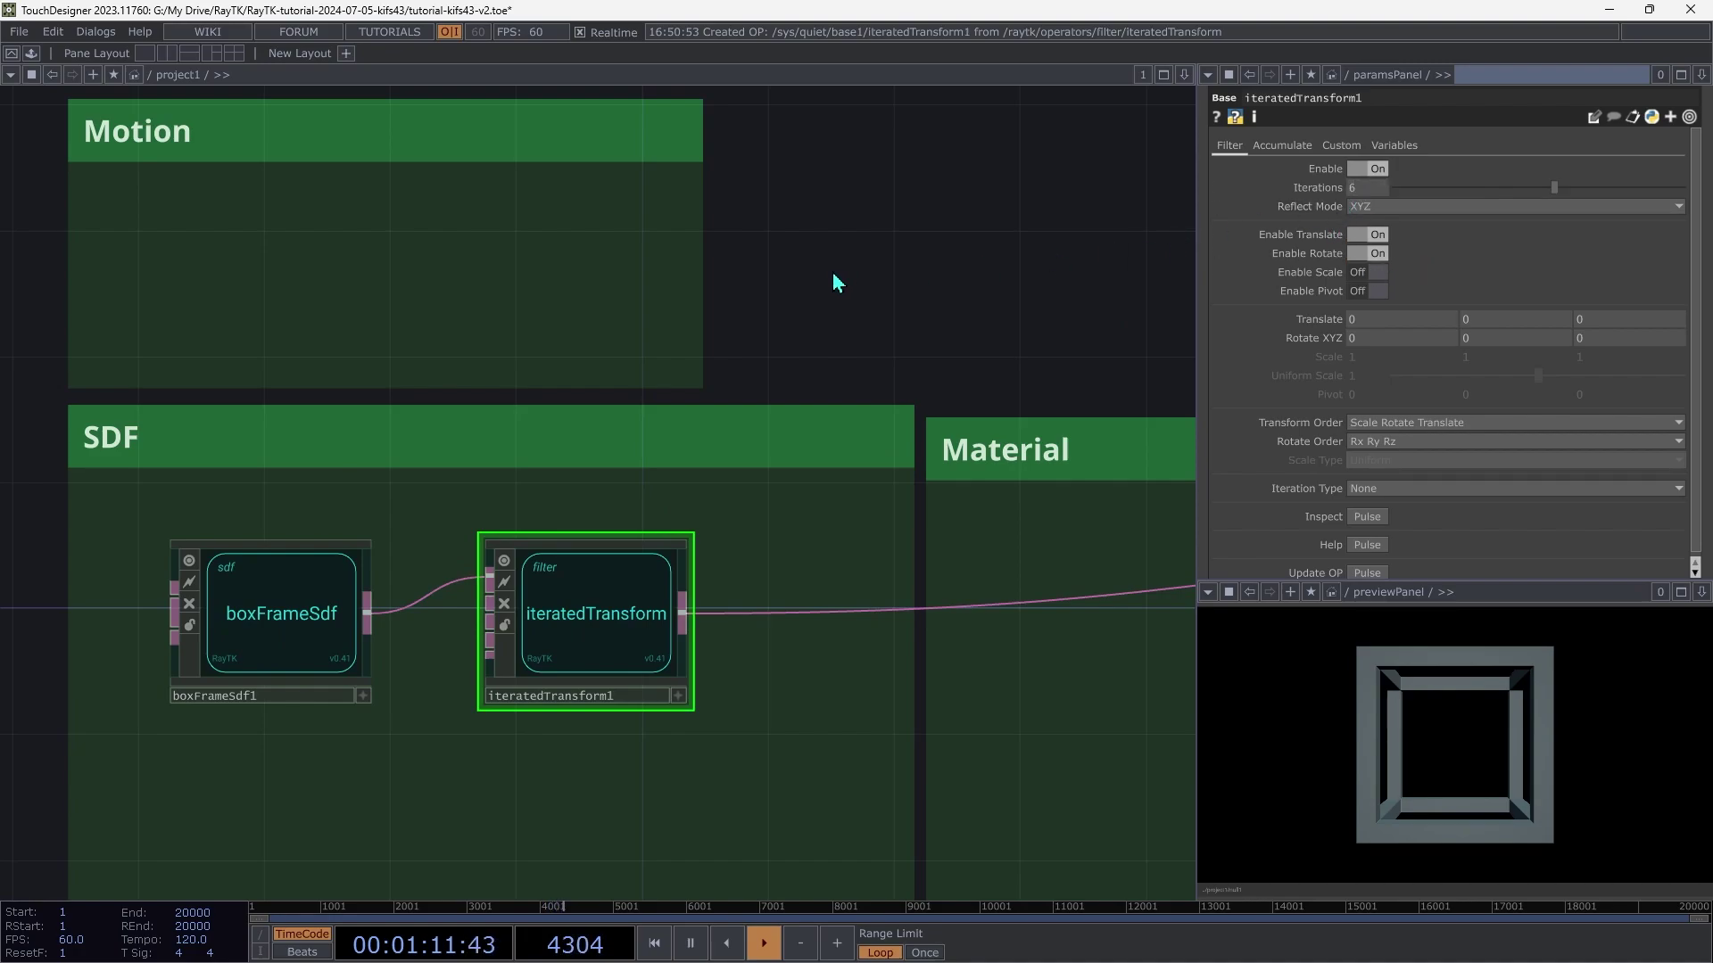
Step: Add crossSdf1 with Axes set to XY, aligned below iteratedTransform1
{"action": "key", "text": "alt+r"}
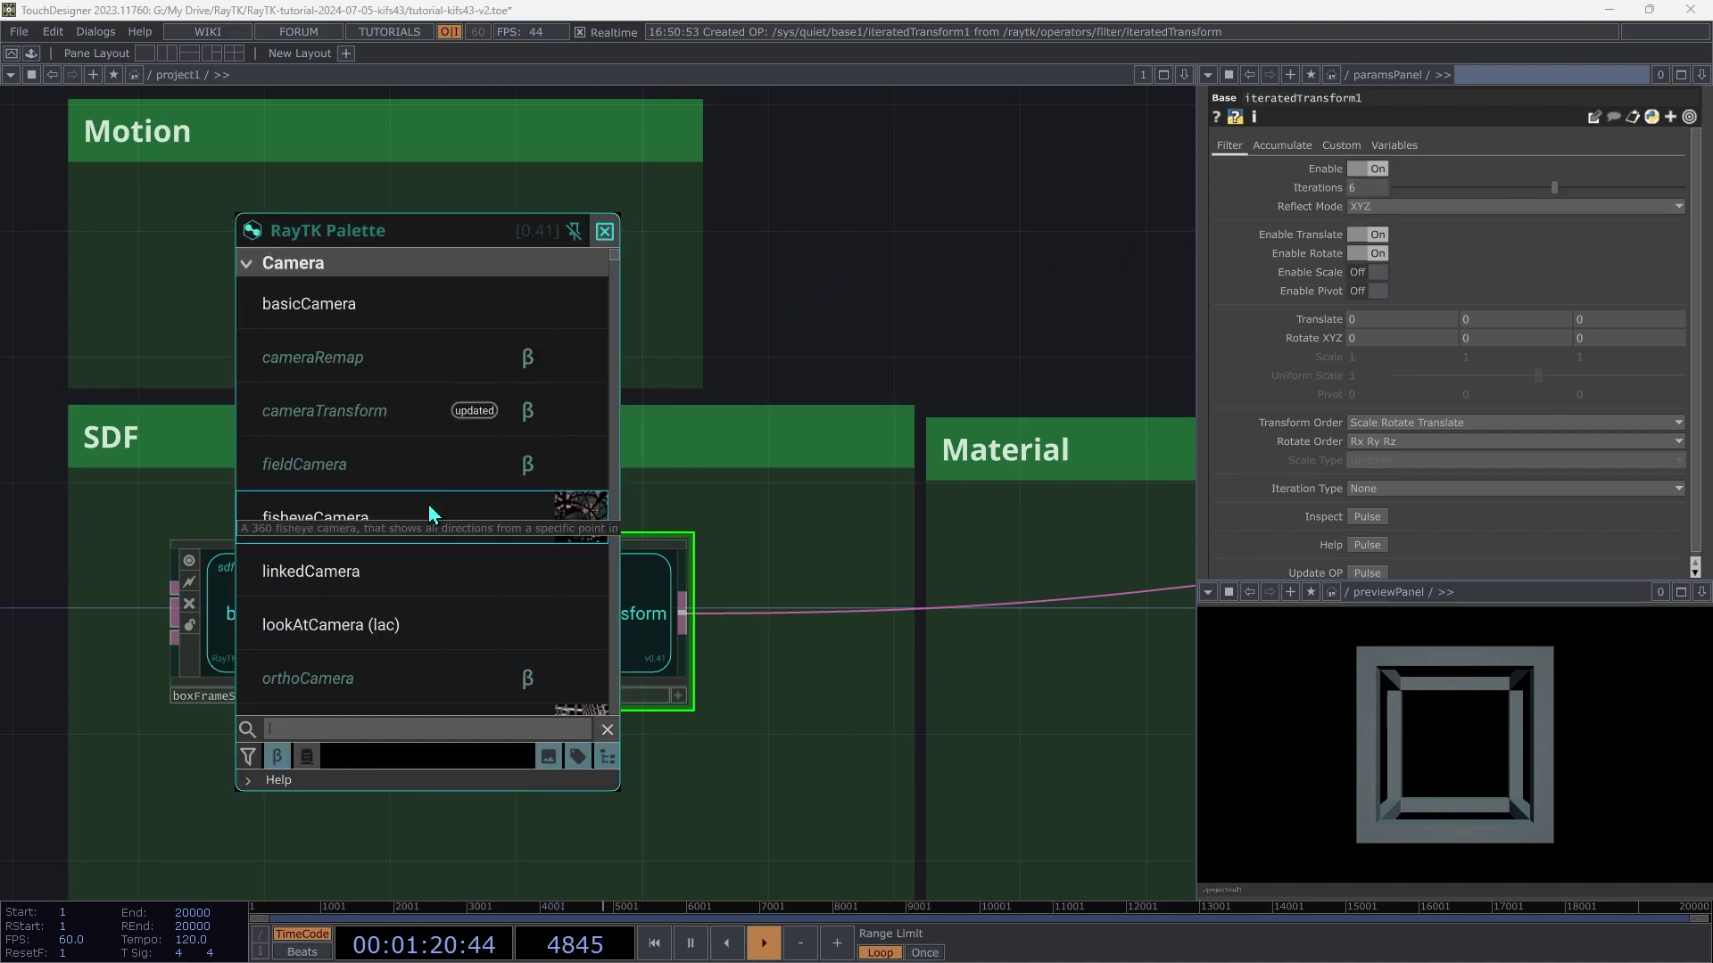
{"action": "type", "text": "cros"}
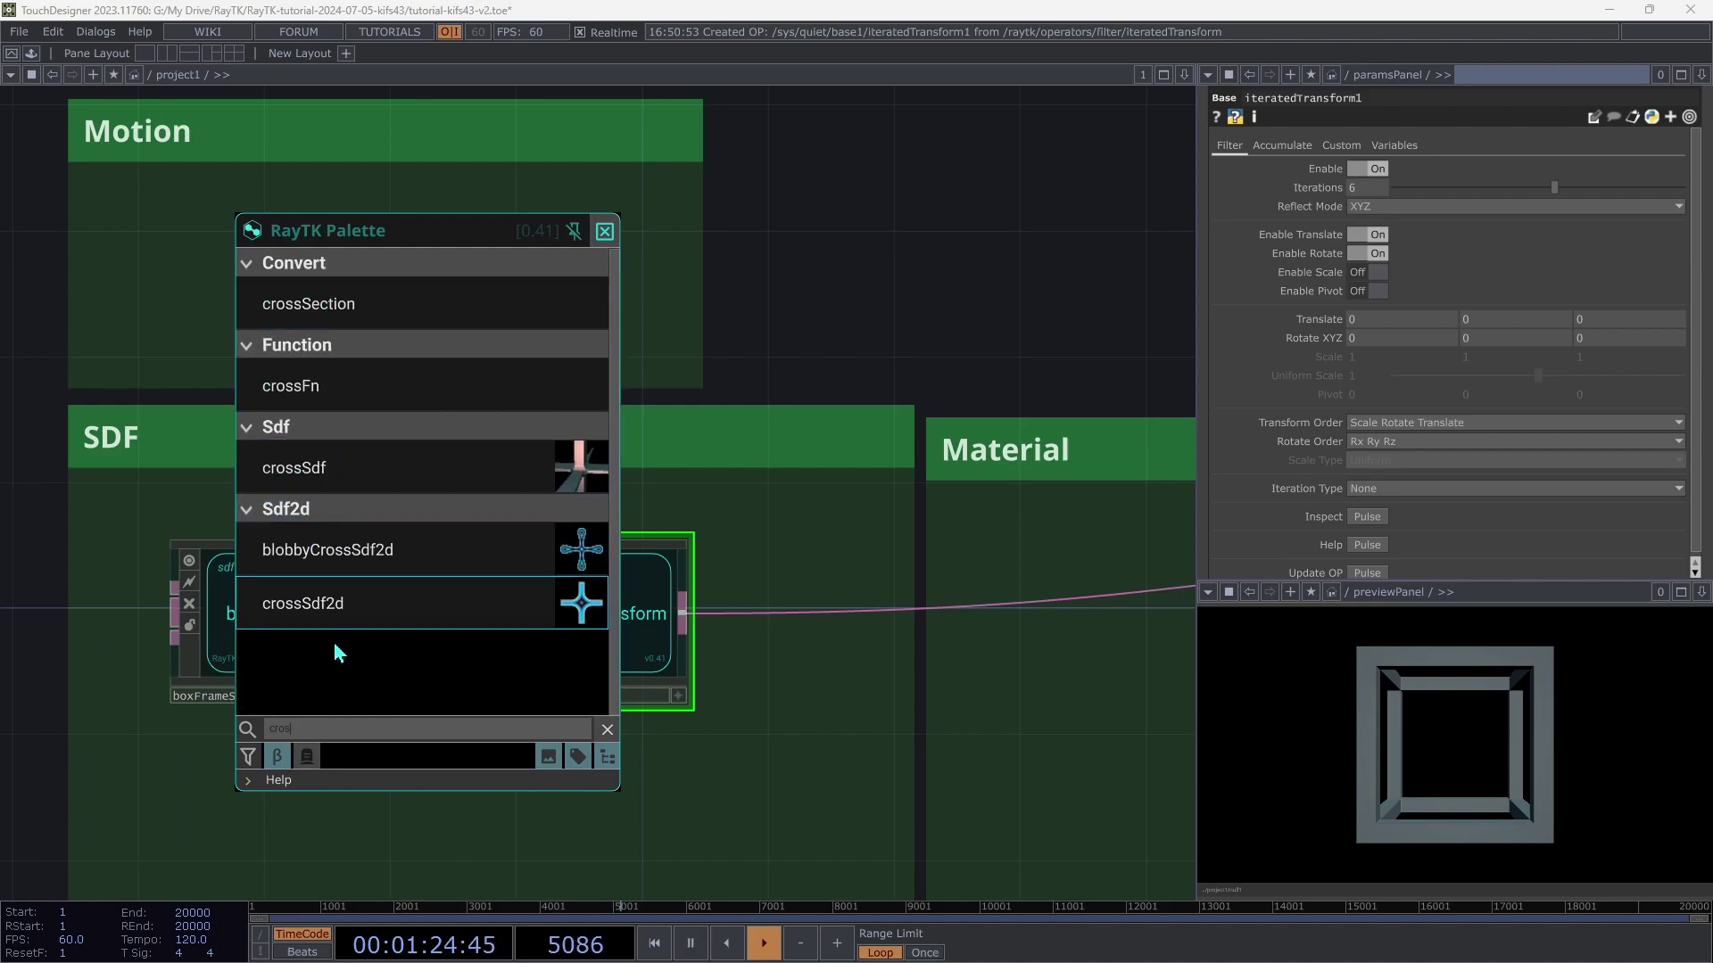
{"action": "left_click", "coordinate": [318, 474]}
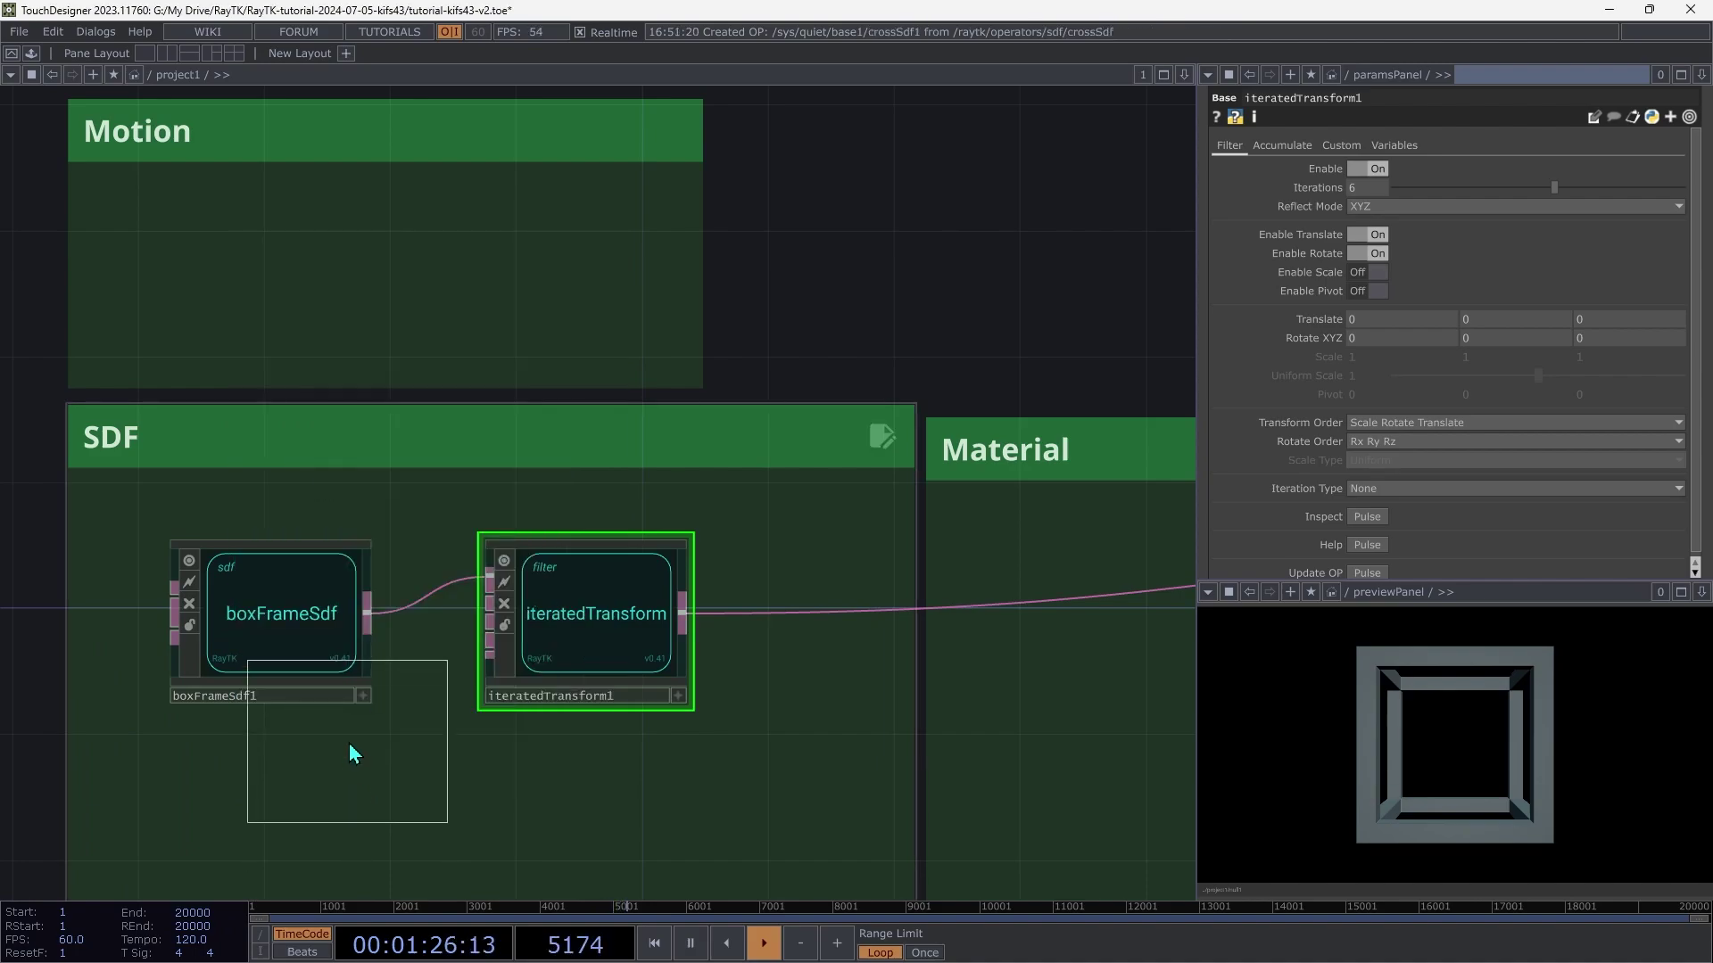
{"action": "left_click", "coordinate": [359, 804]}
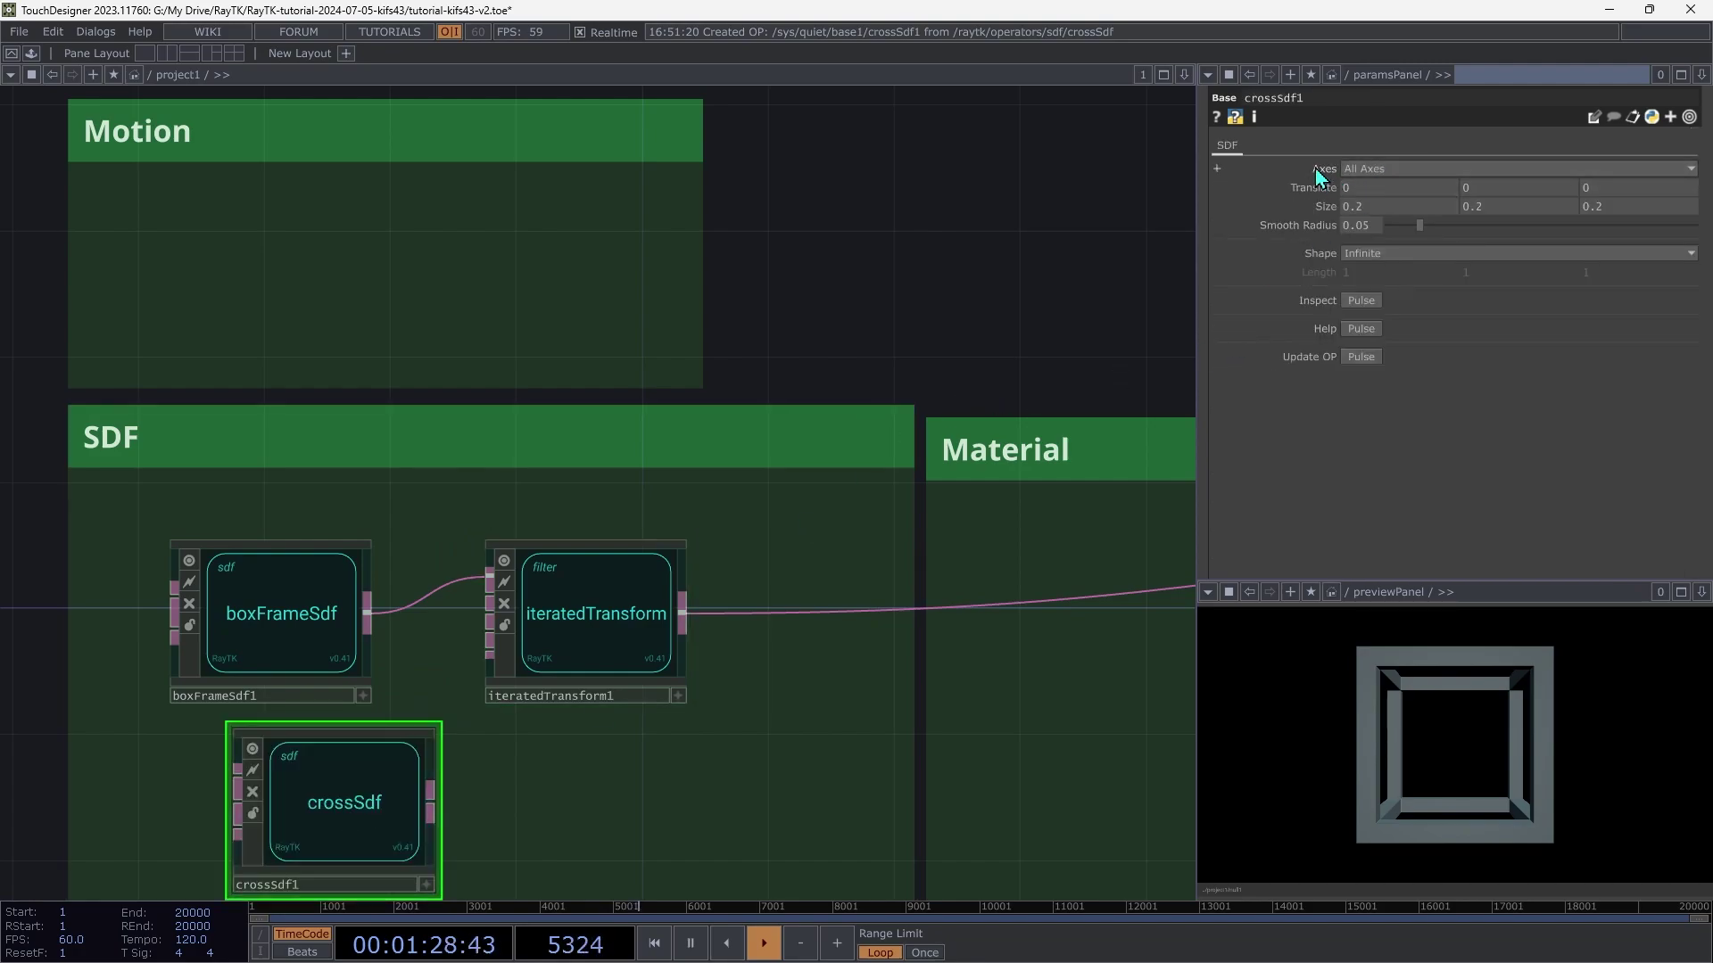
{"action": "left_click", "coordinate": [1365, 169]}
{"action": "left_click", "coordinate": [1372, 206]}
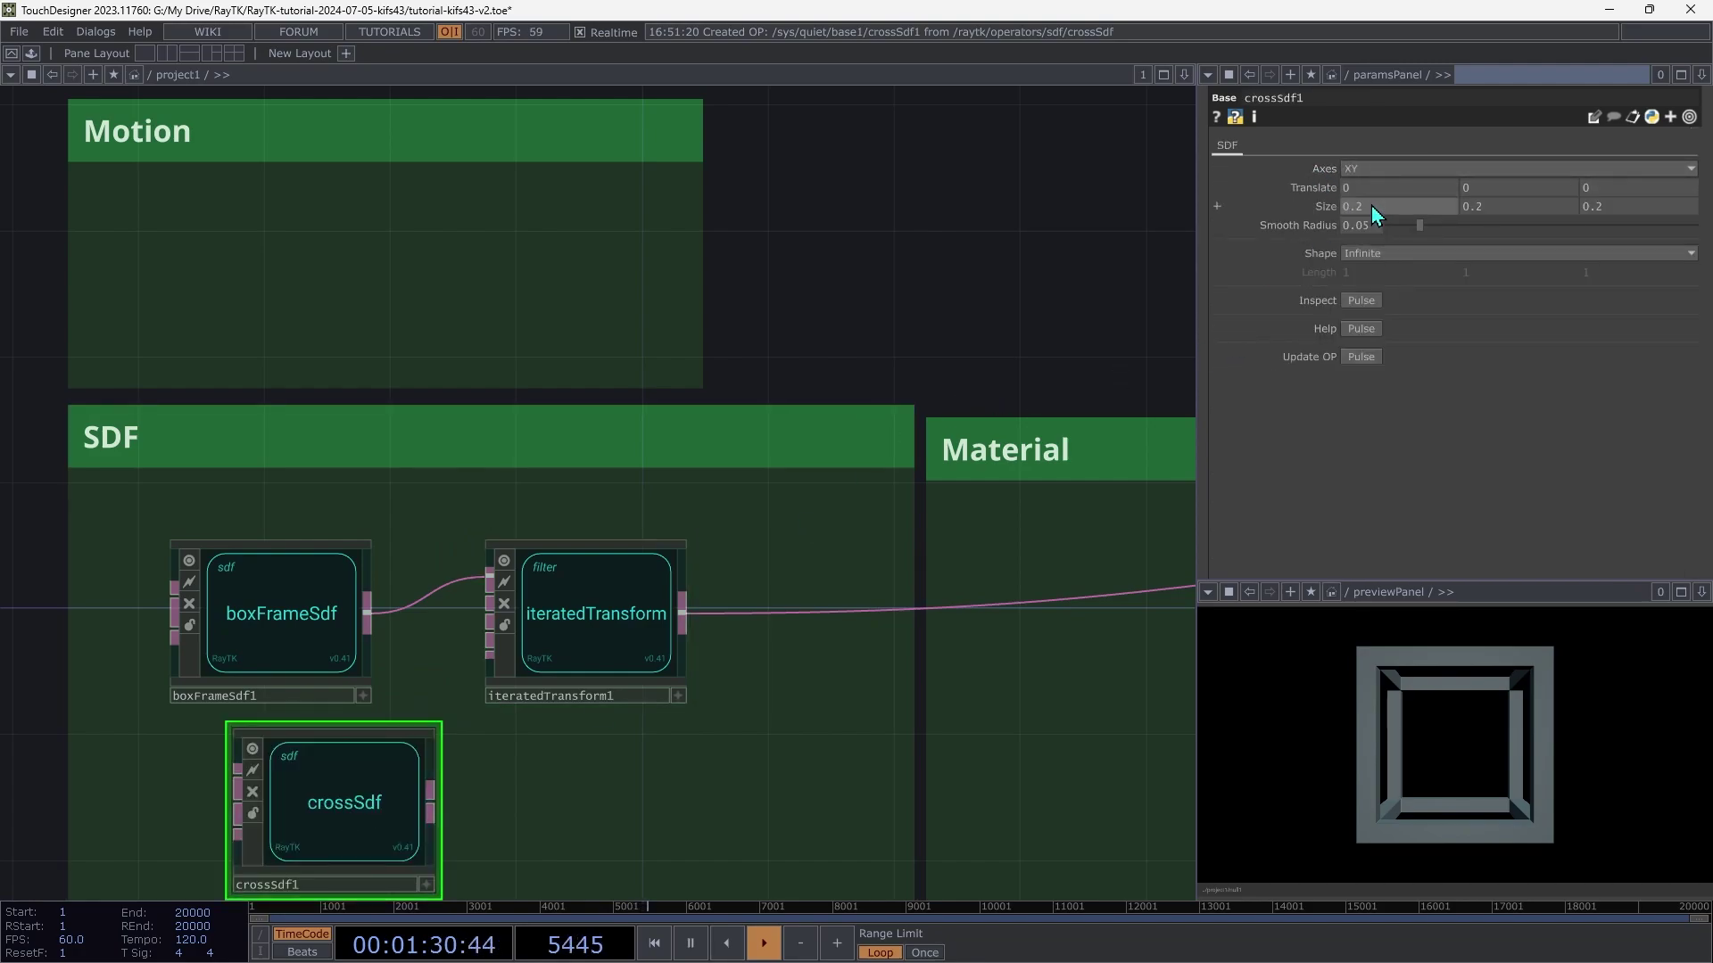
{"action": "left_click_drag", "start_coordinate": [323, 804], "coordinate": [524, 798]}
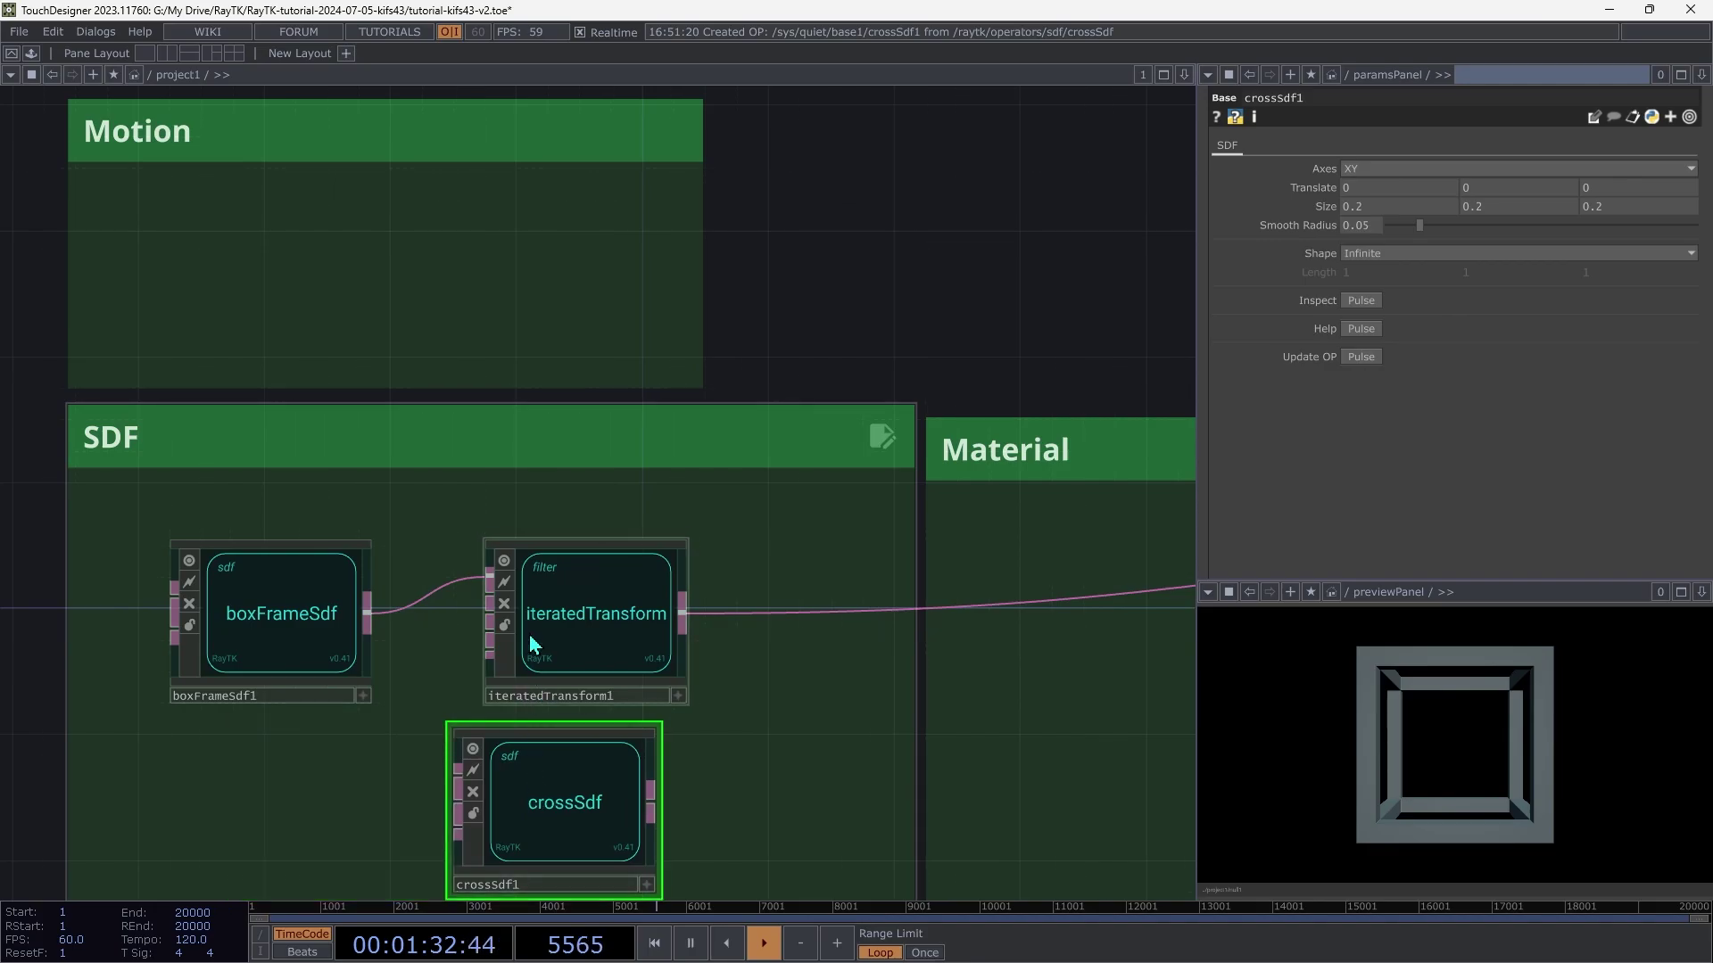
{"action": "left_click_drag", "start_coordinate": [589, 624], "coordinate": [550, 625]}
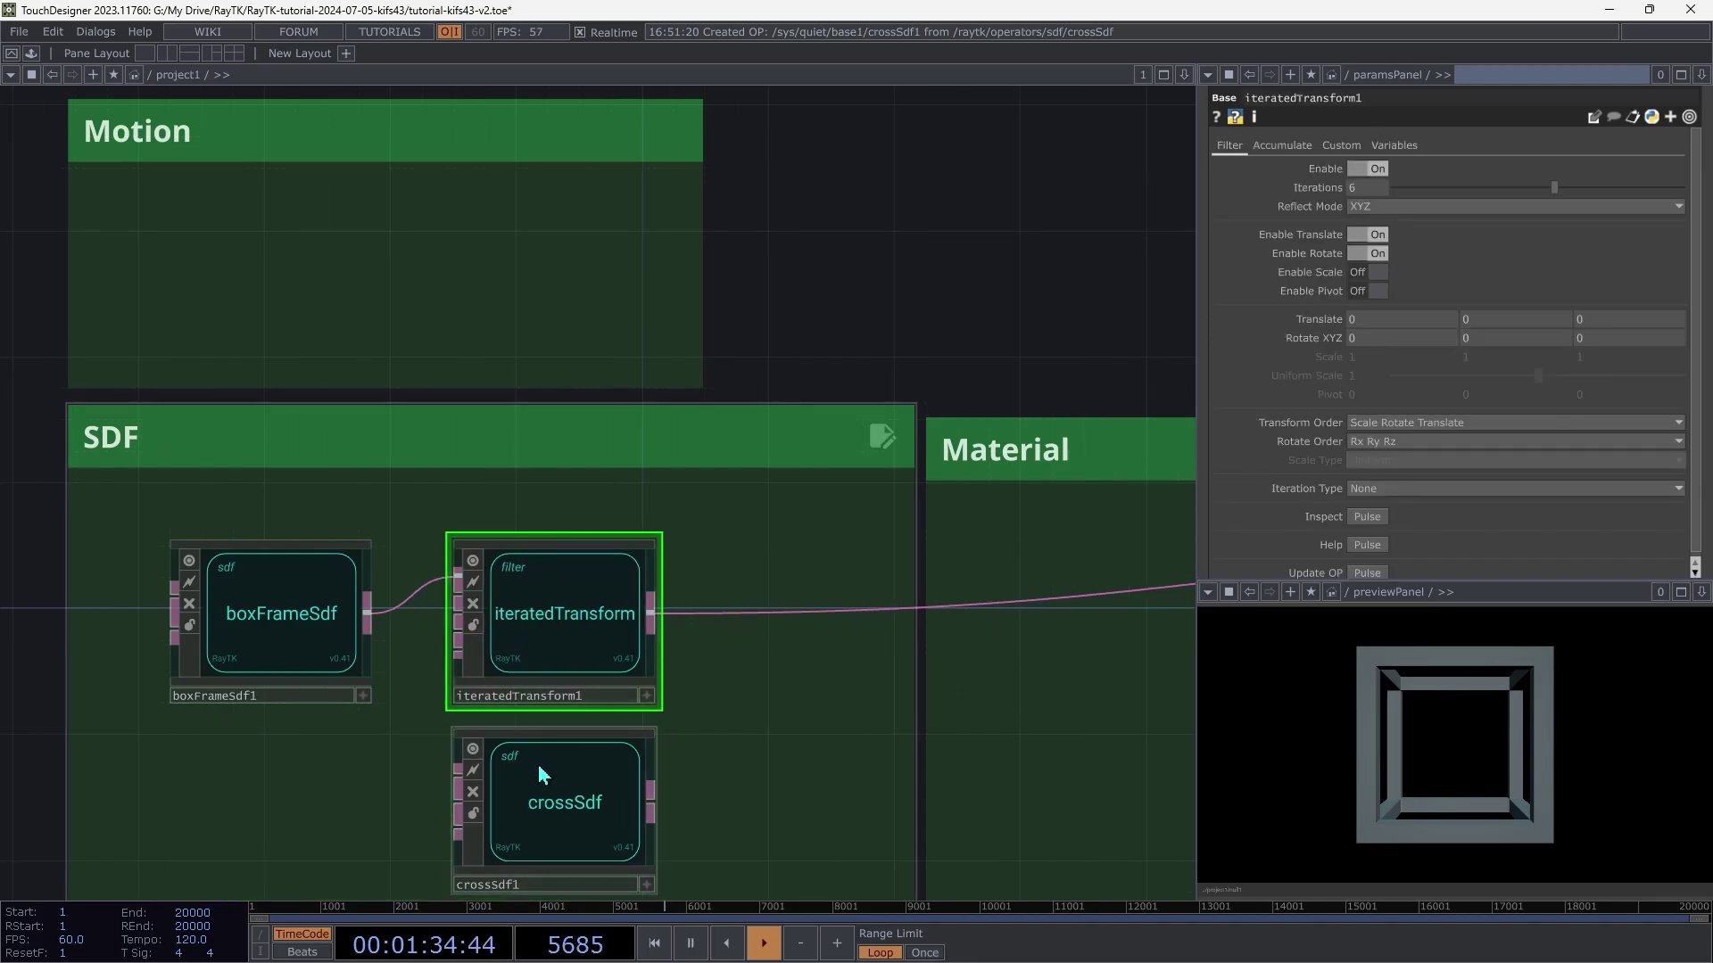
{"action": "left_click", "coordinate": [567, 819], "text": "ctrl"}
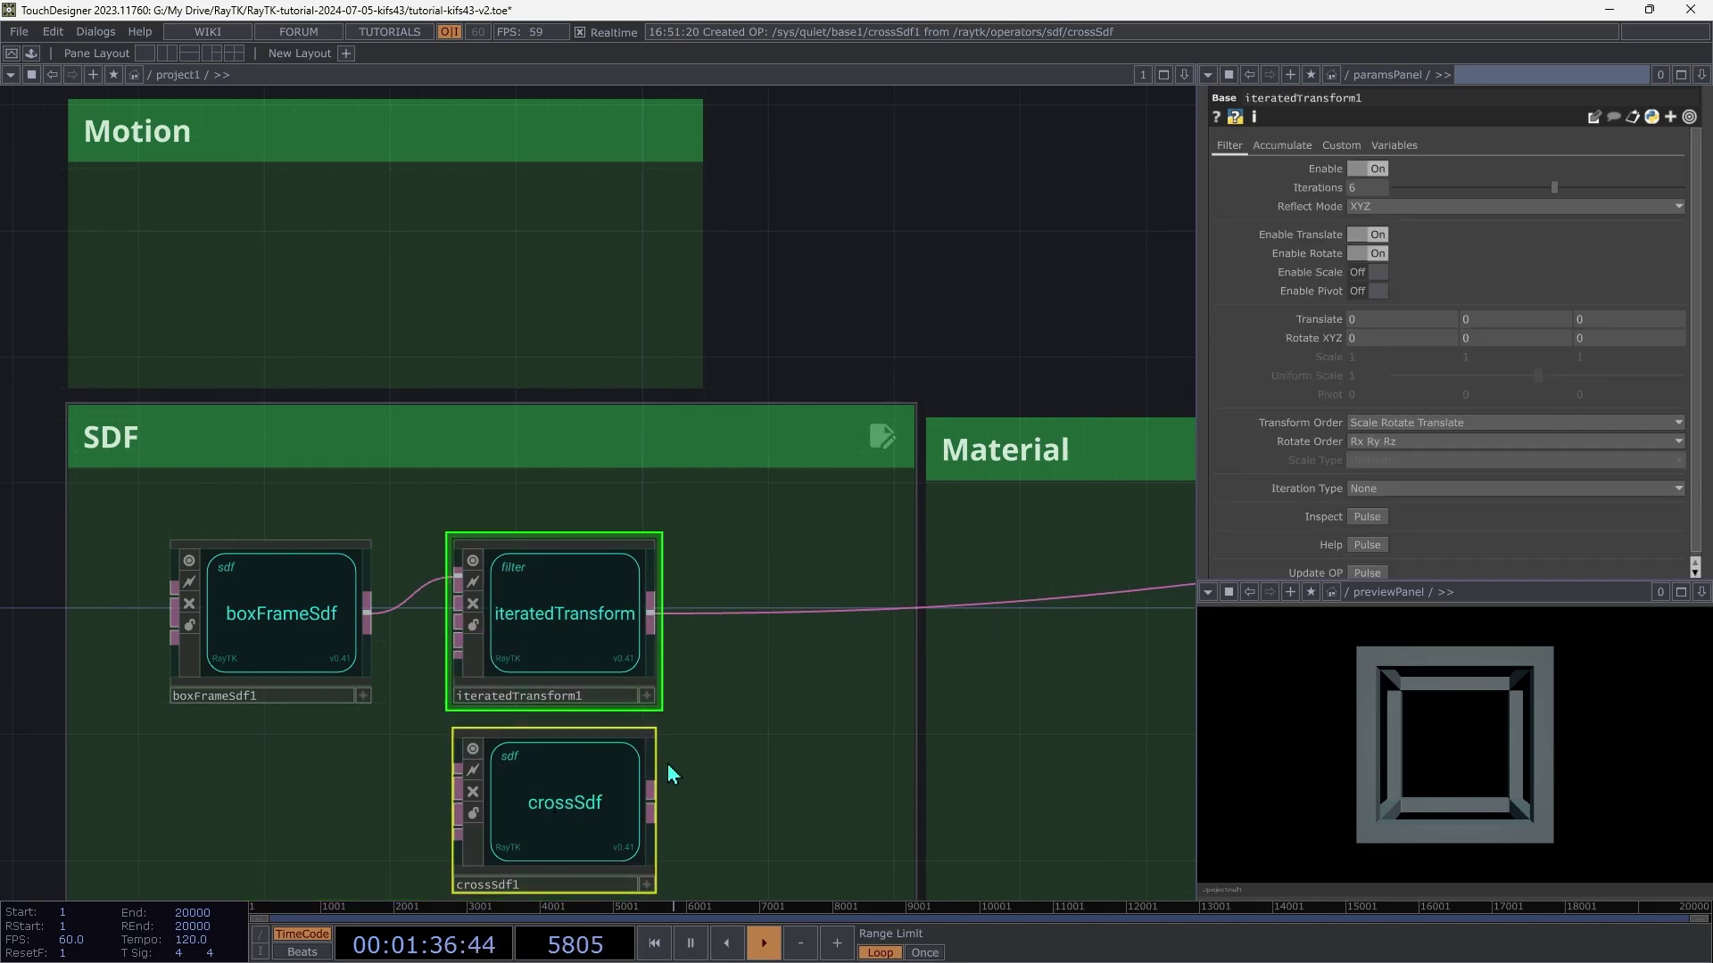
Step: Smooth-union iteratedTransform1 and crossSdf1 into combine1, route it to the render, radius 1.301
{"action": "right_click", "coordinate": [789, 664]}
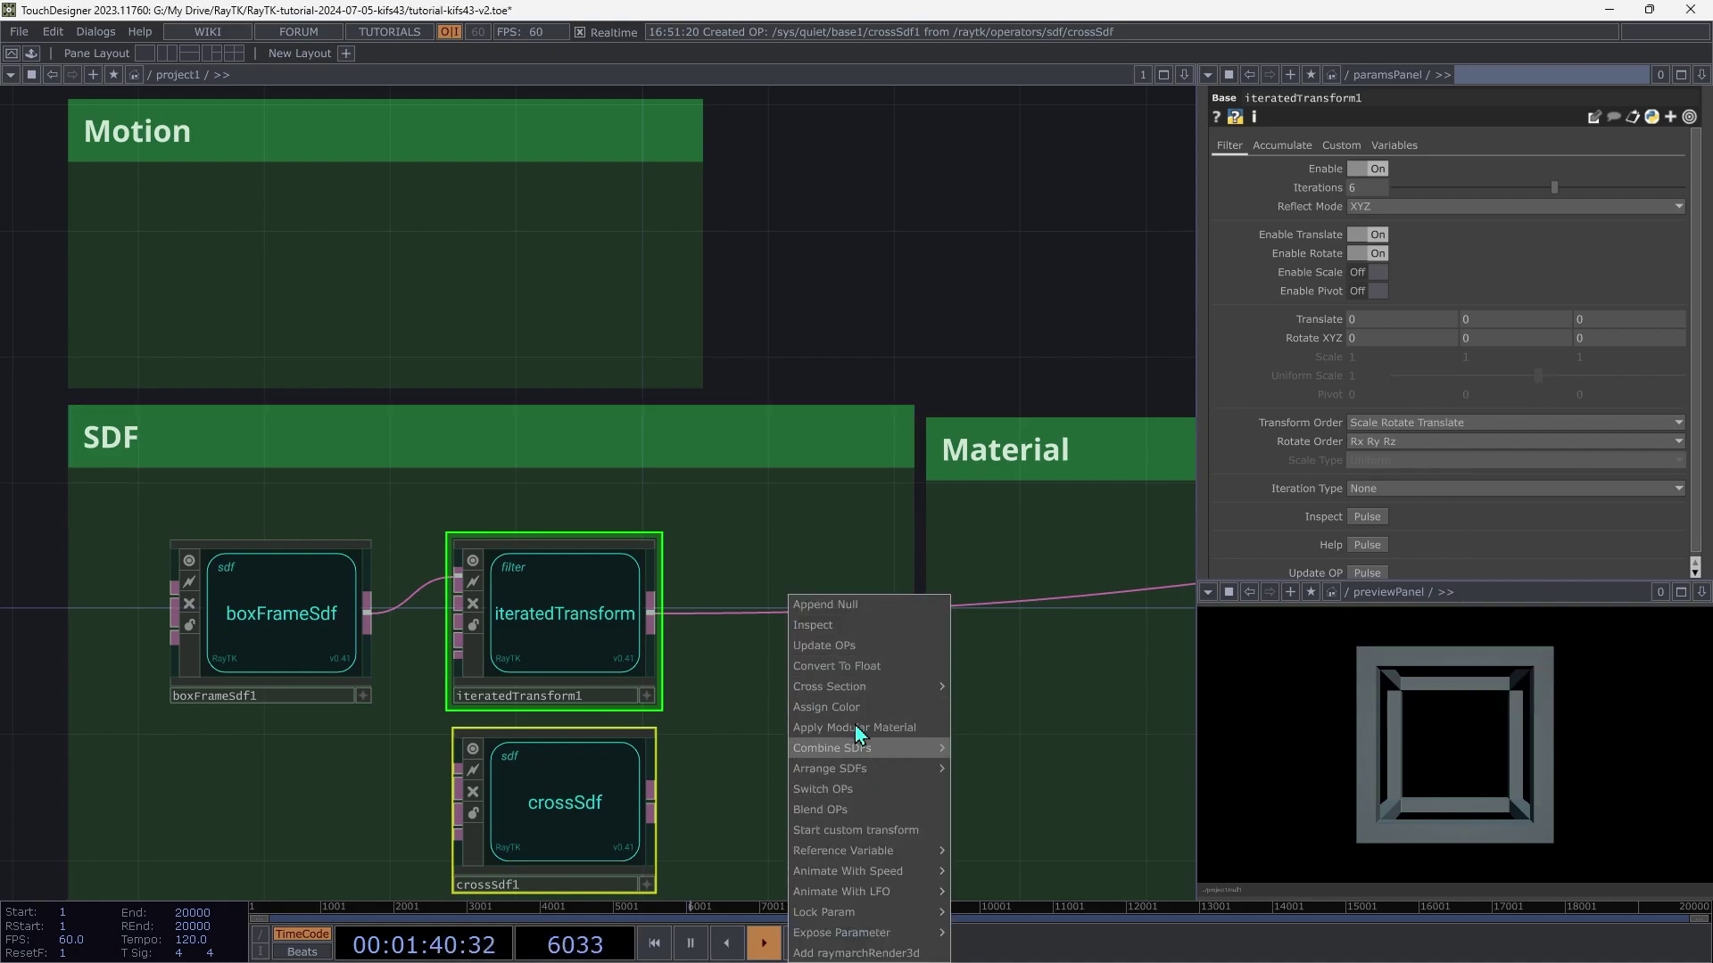
{"action": "mouse_move", "coordinate": [870, 746]}
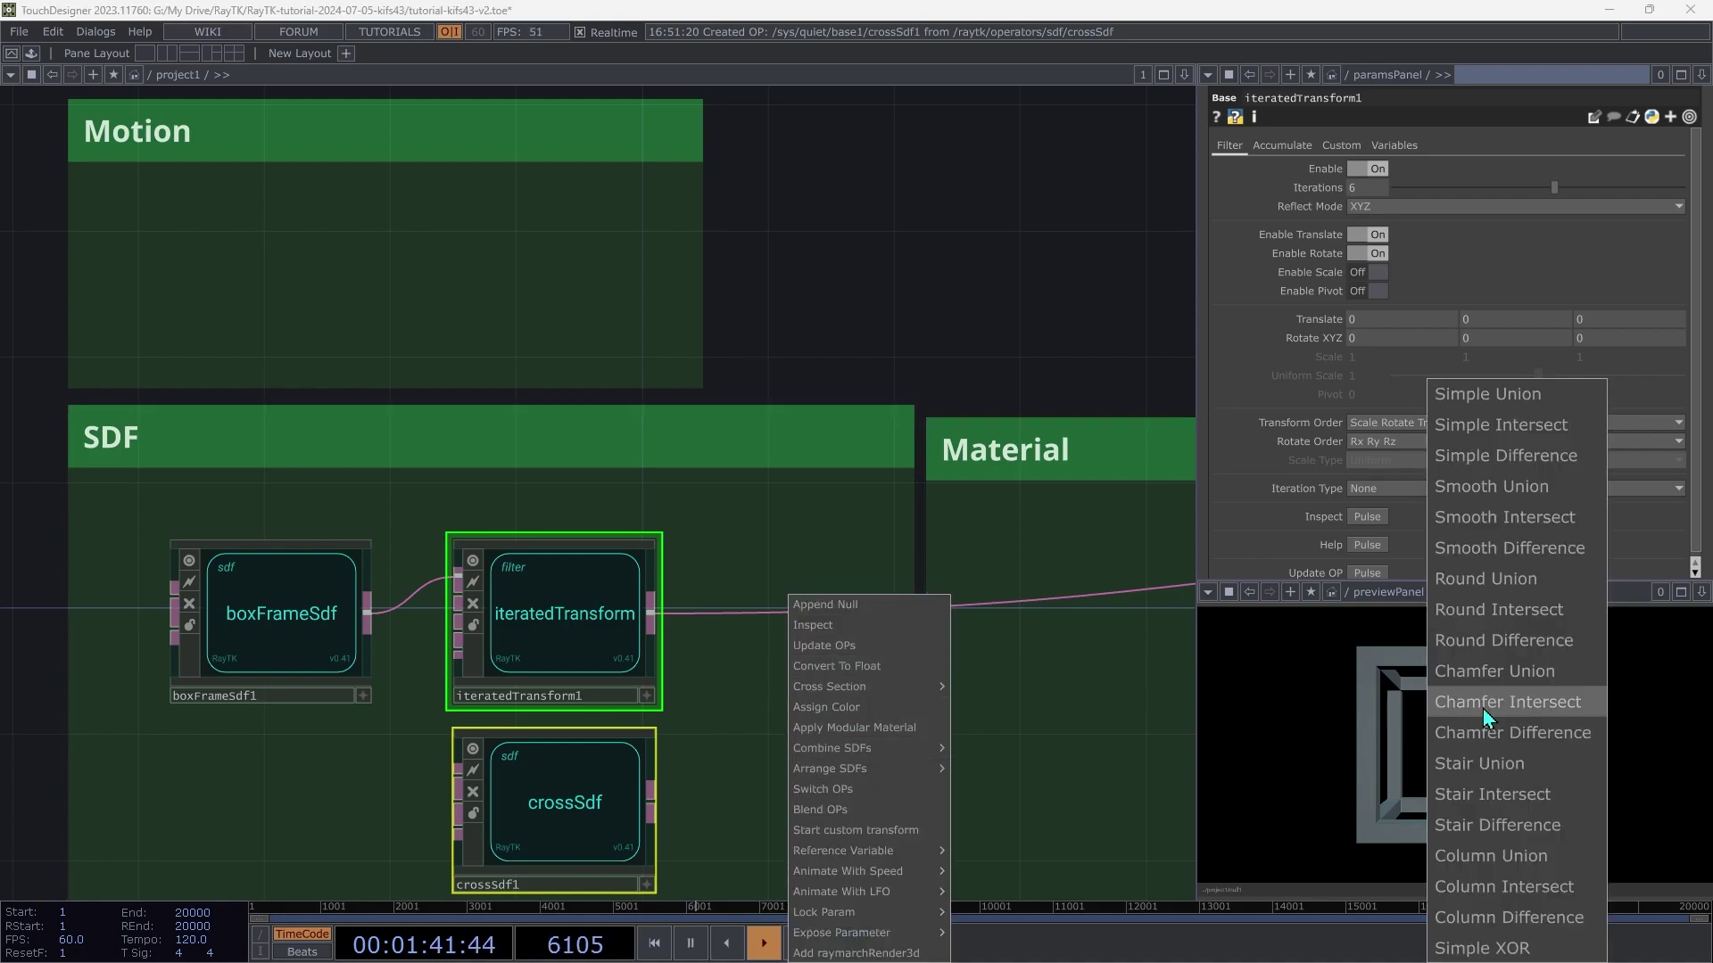
{"action": "left_click", "coordinate": [1496, 489]}
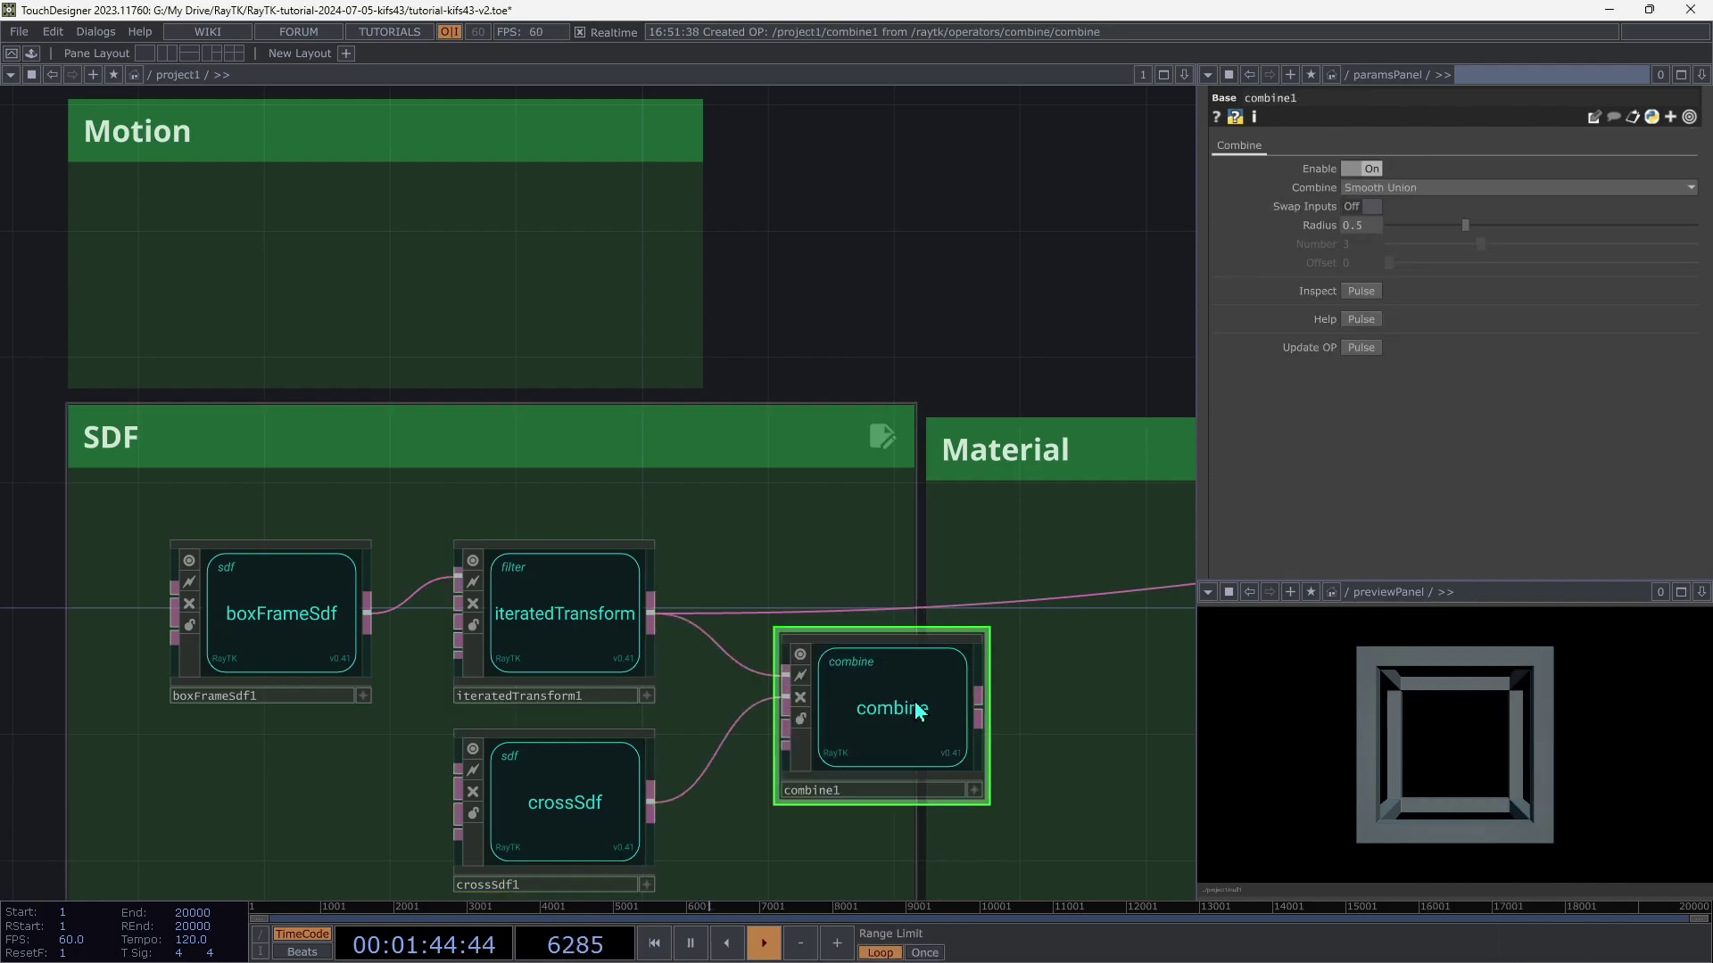
{"action": "left_click_drag", "start_coordinate": [921, 730], "coordinate": [814, 635]}
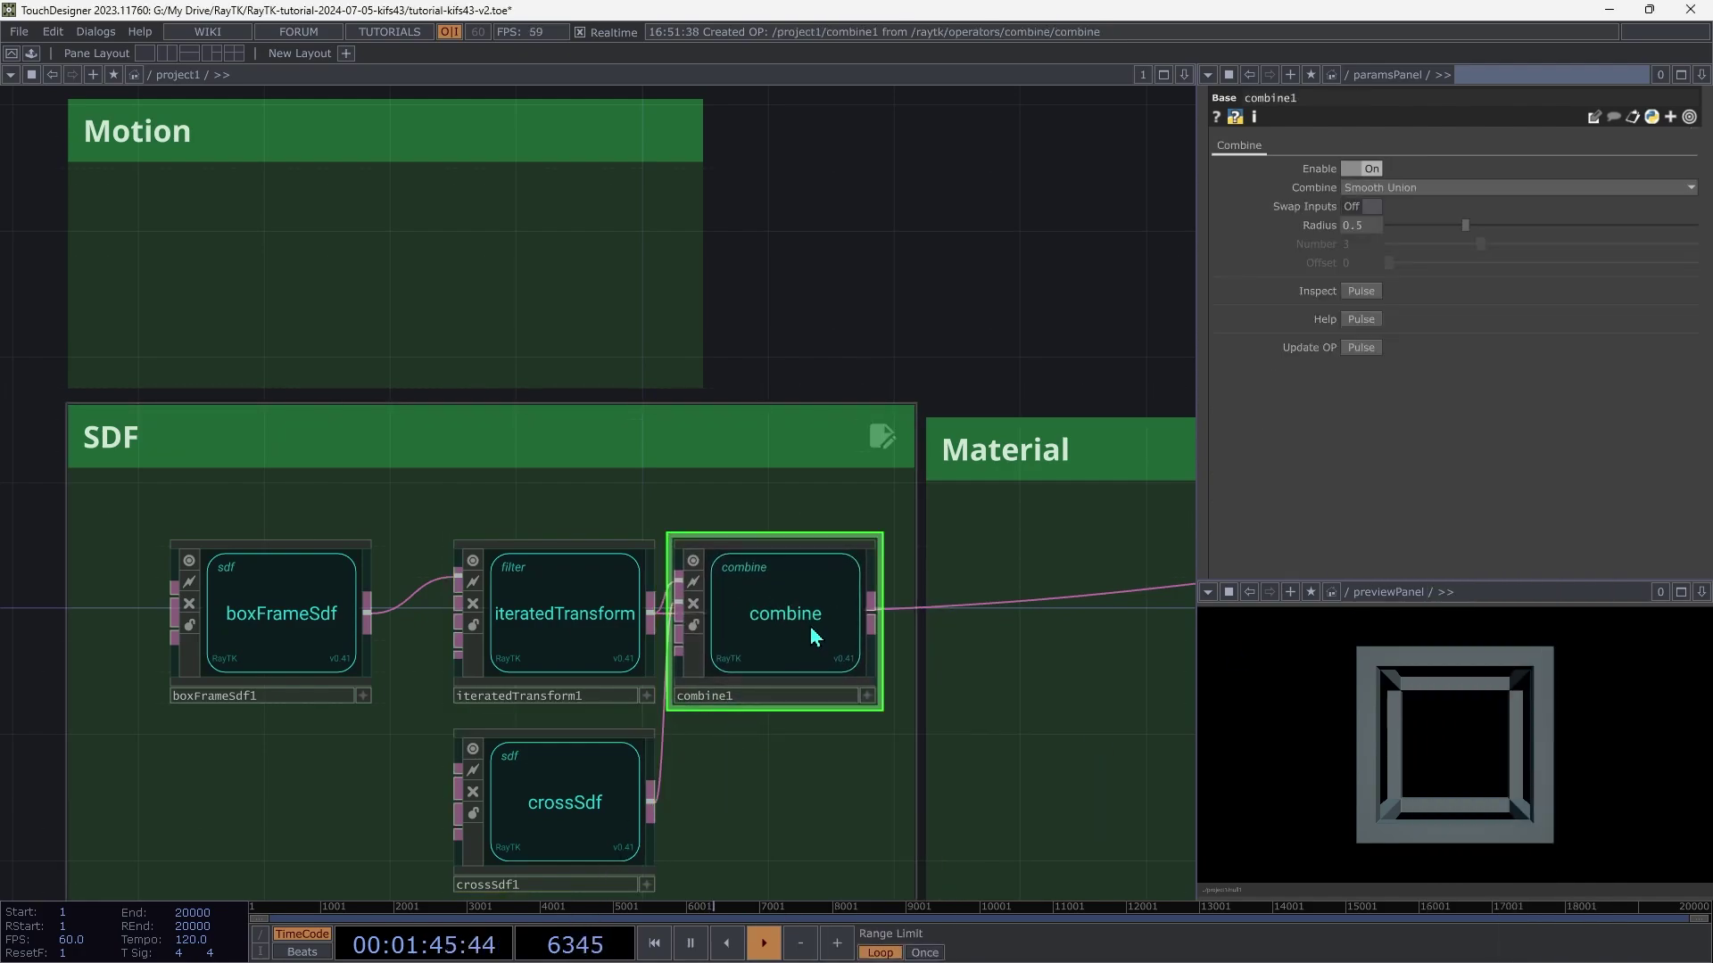
{"action": "left_click", "coordinate": [872, 614]}
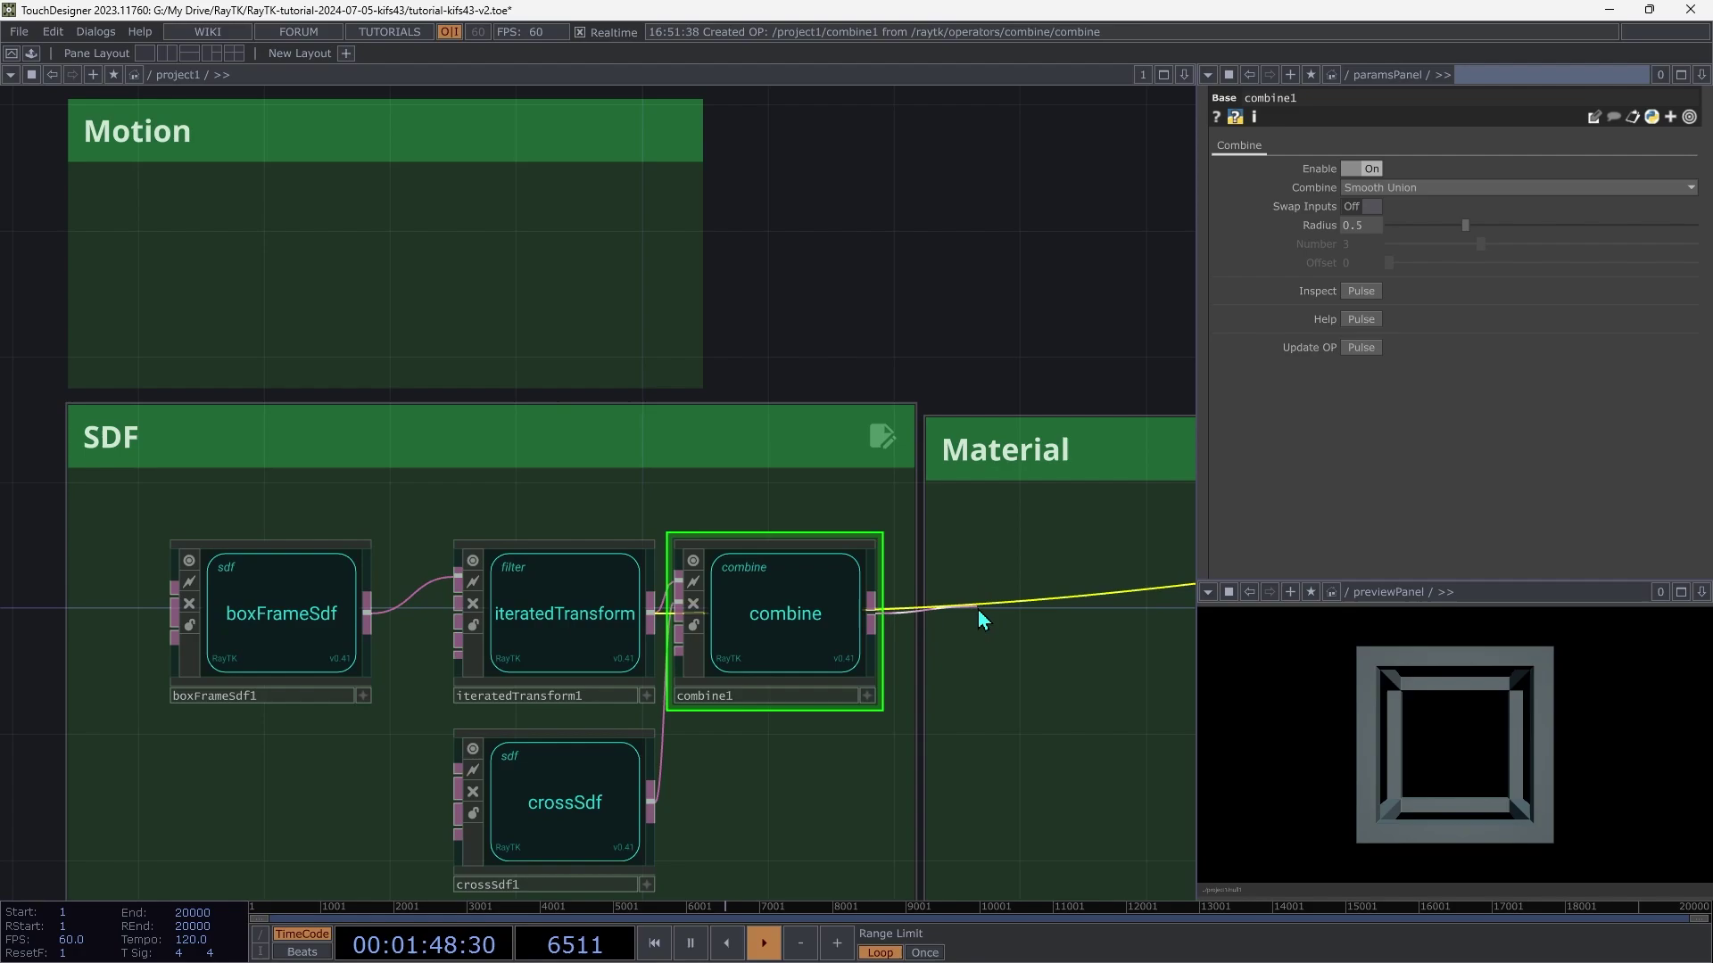
{"action": "left_click", "coordinate": [981, 610]}
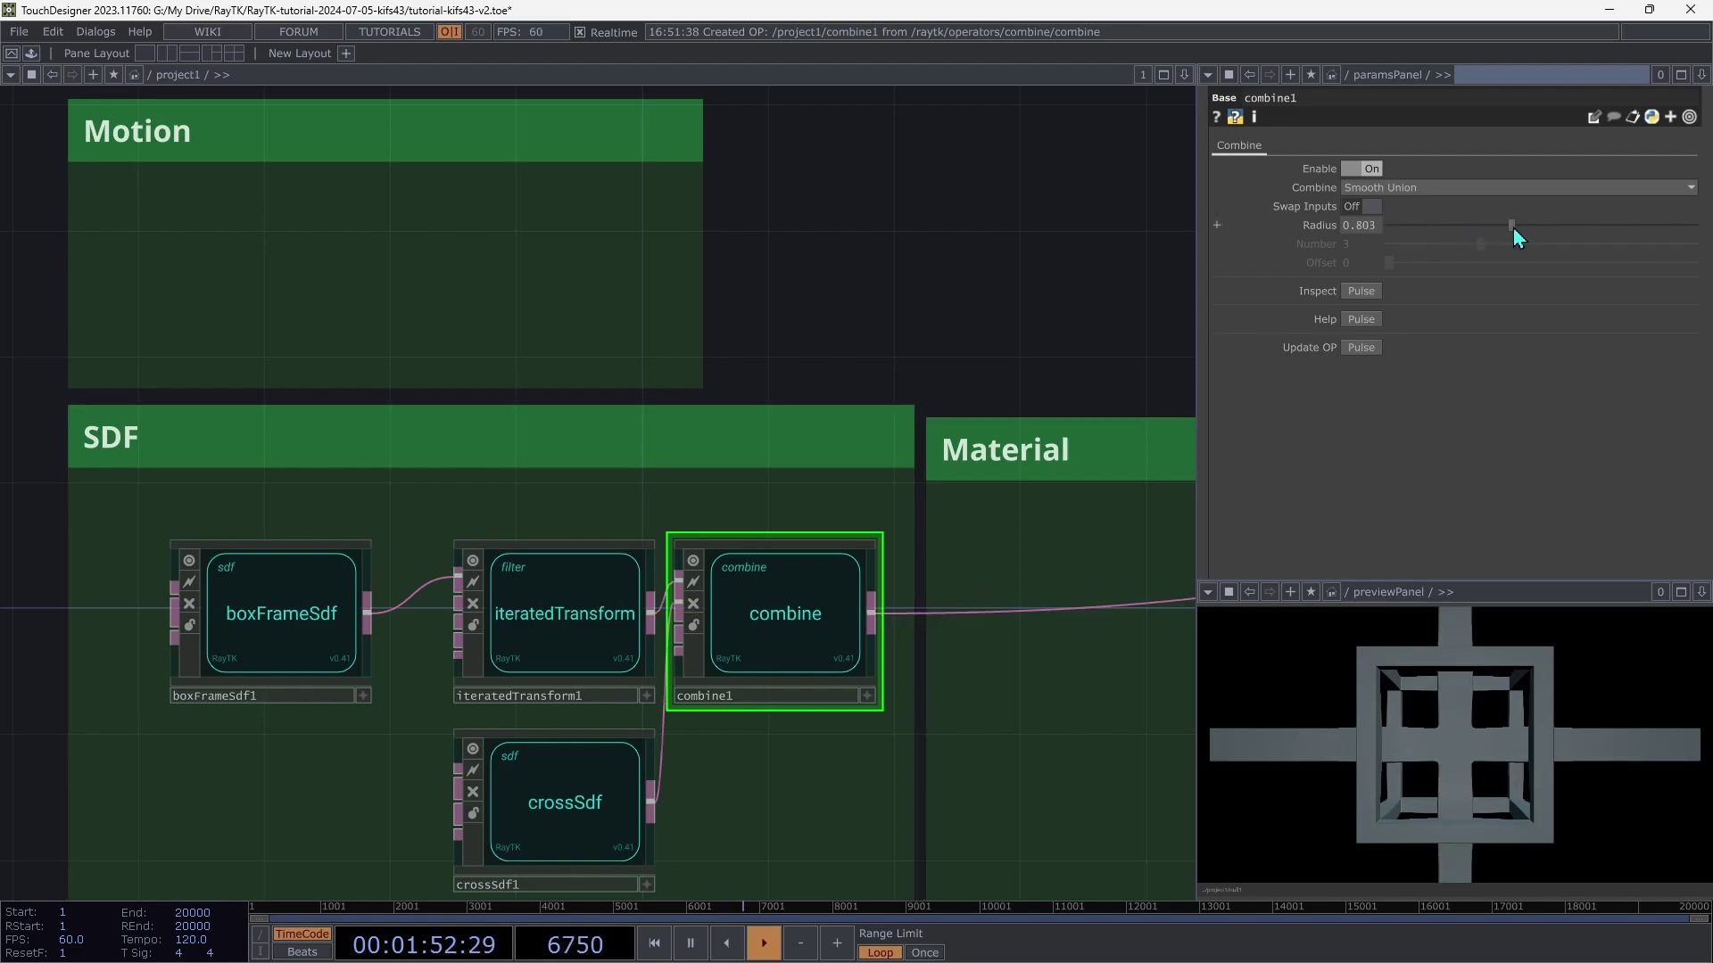
{"action": "left_click_drag", "start_coordinate": [1513, 227], "coordinate": [1590, 233]}
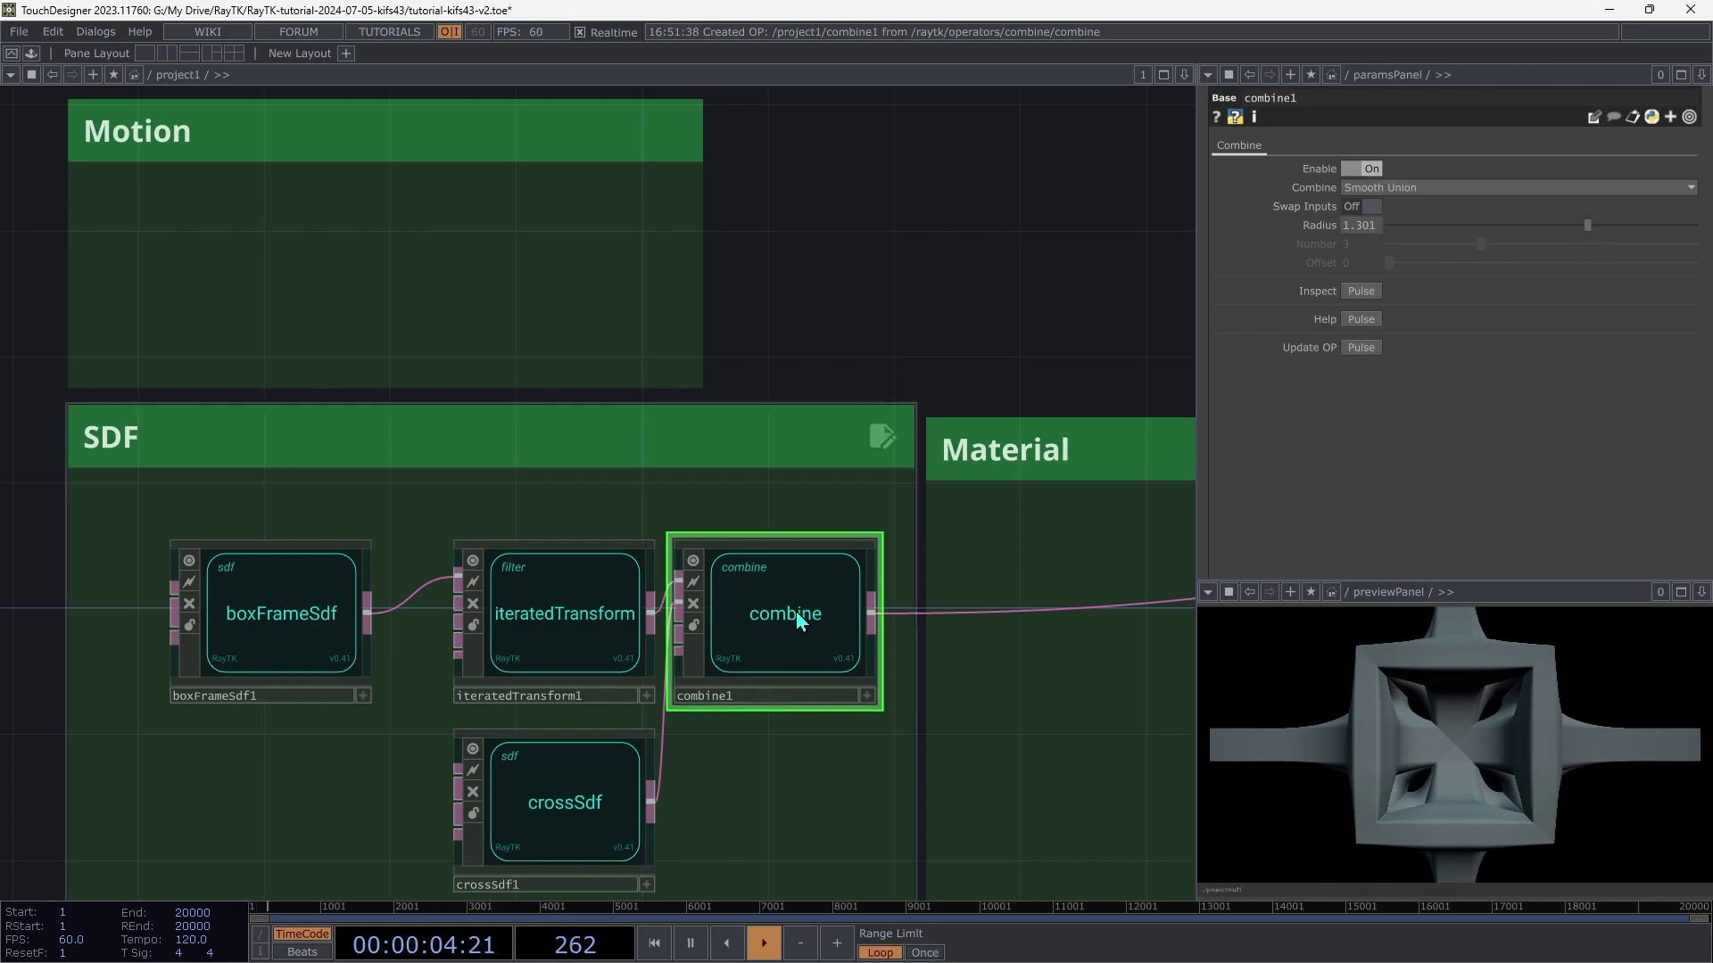
Step: Apply a modular material, modularMat, to combine1 and position it in the Material area
{"action": "right_click", "coordinate": [898, 245]}
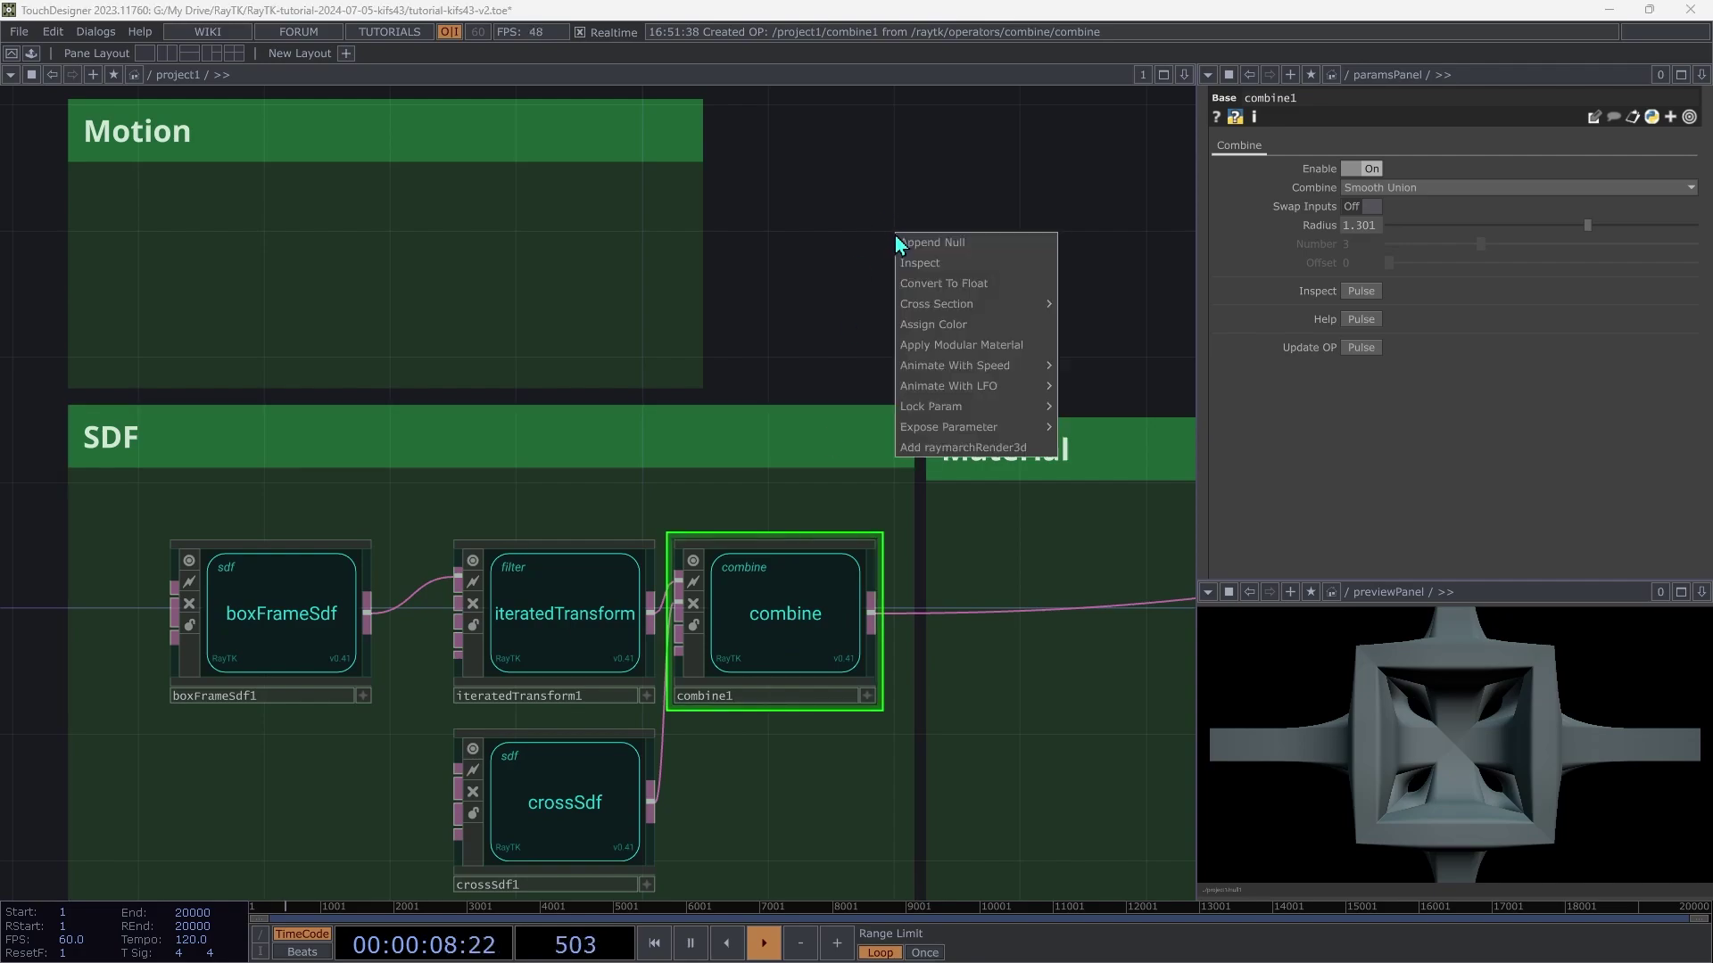
{"action": "left_click", "coordinate": [909, 346]}
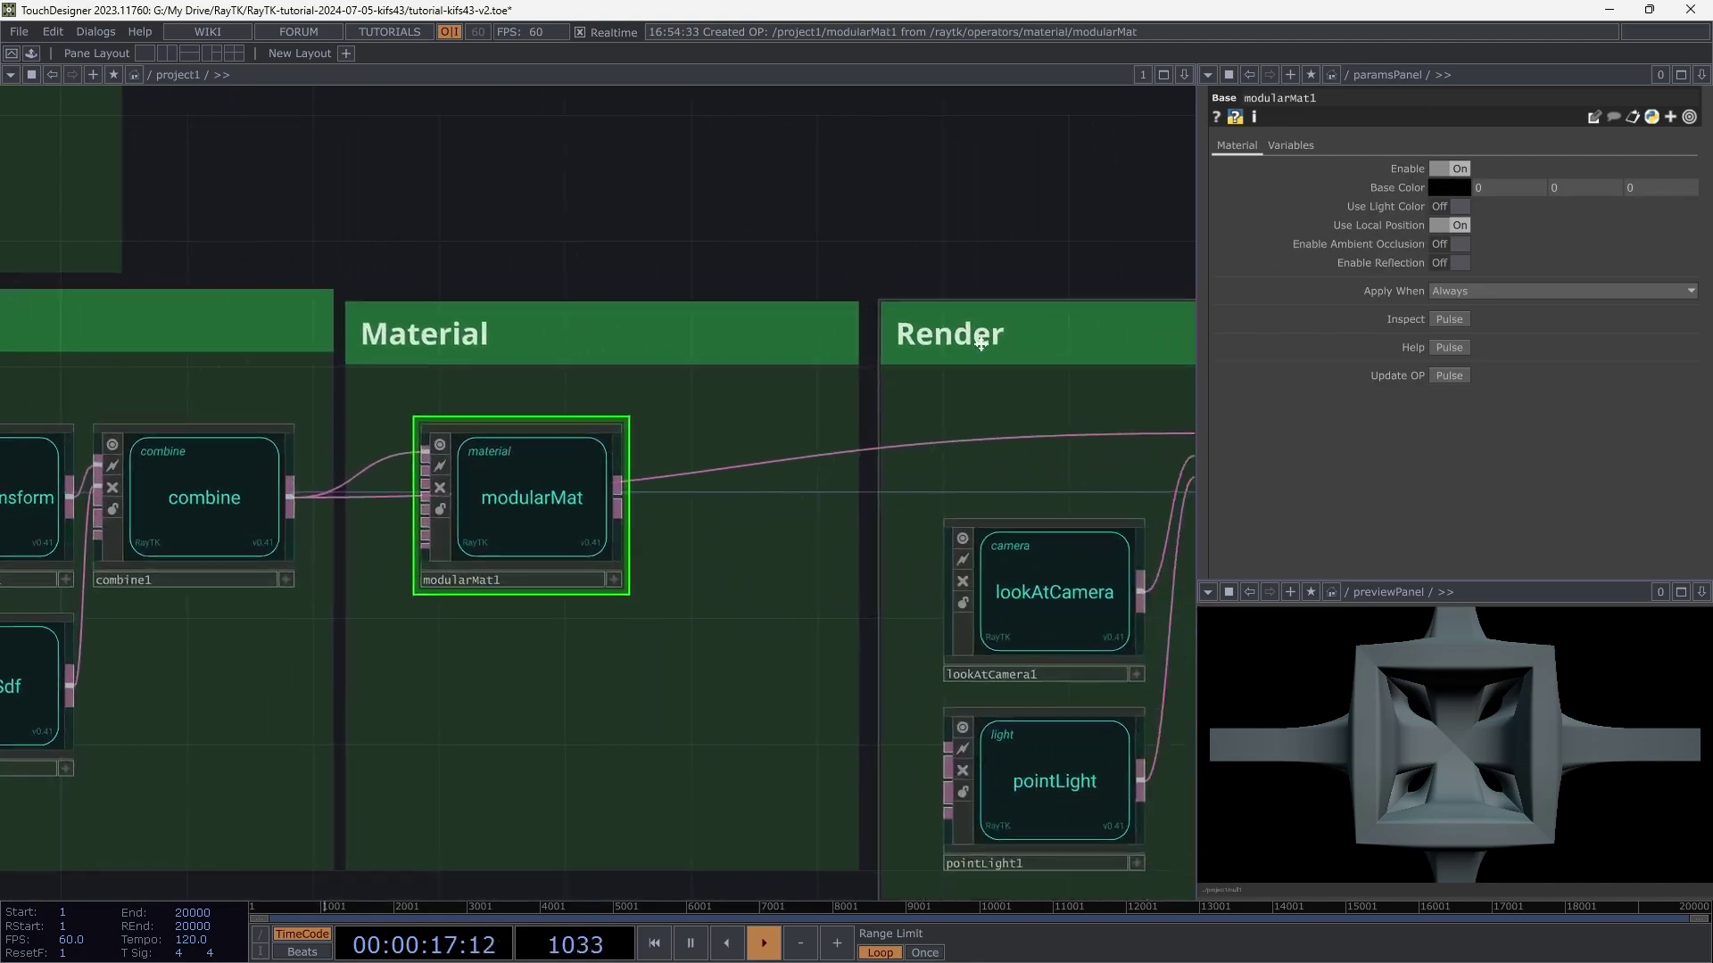
{"action": "left_click_drag", "start_coordinate": [981, 343], "coordinate": [669, 281]}
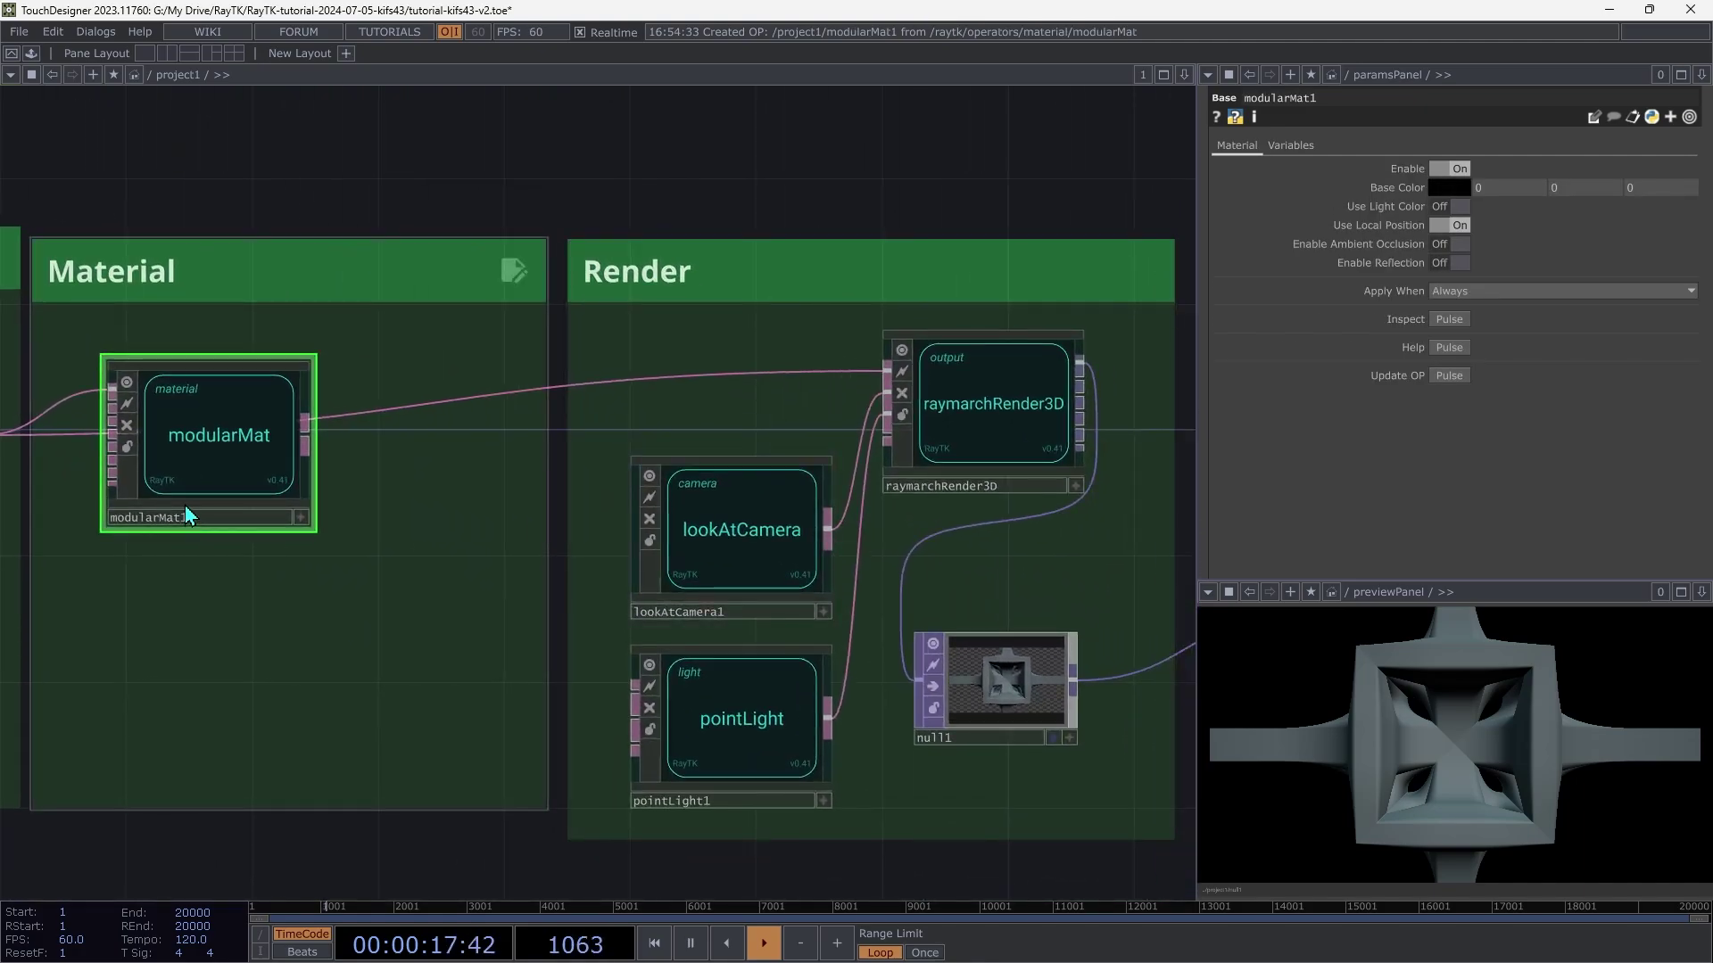
{"action": "left_click", "coordinate": [304, 442]}
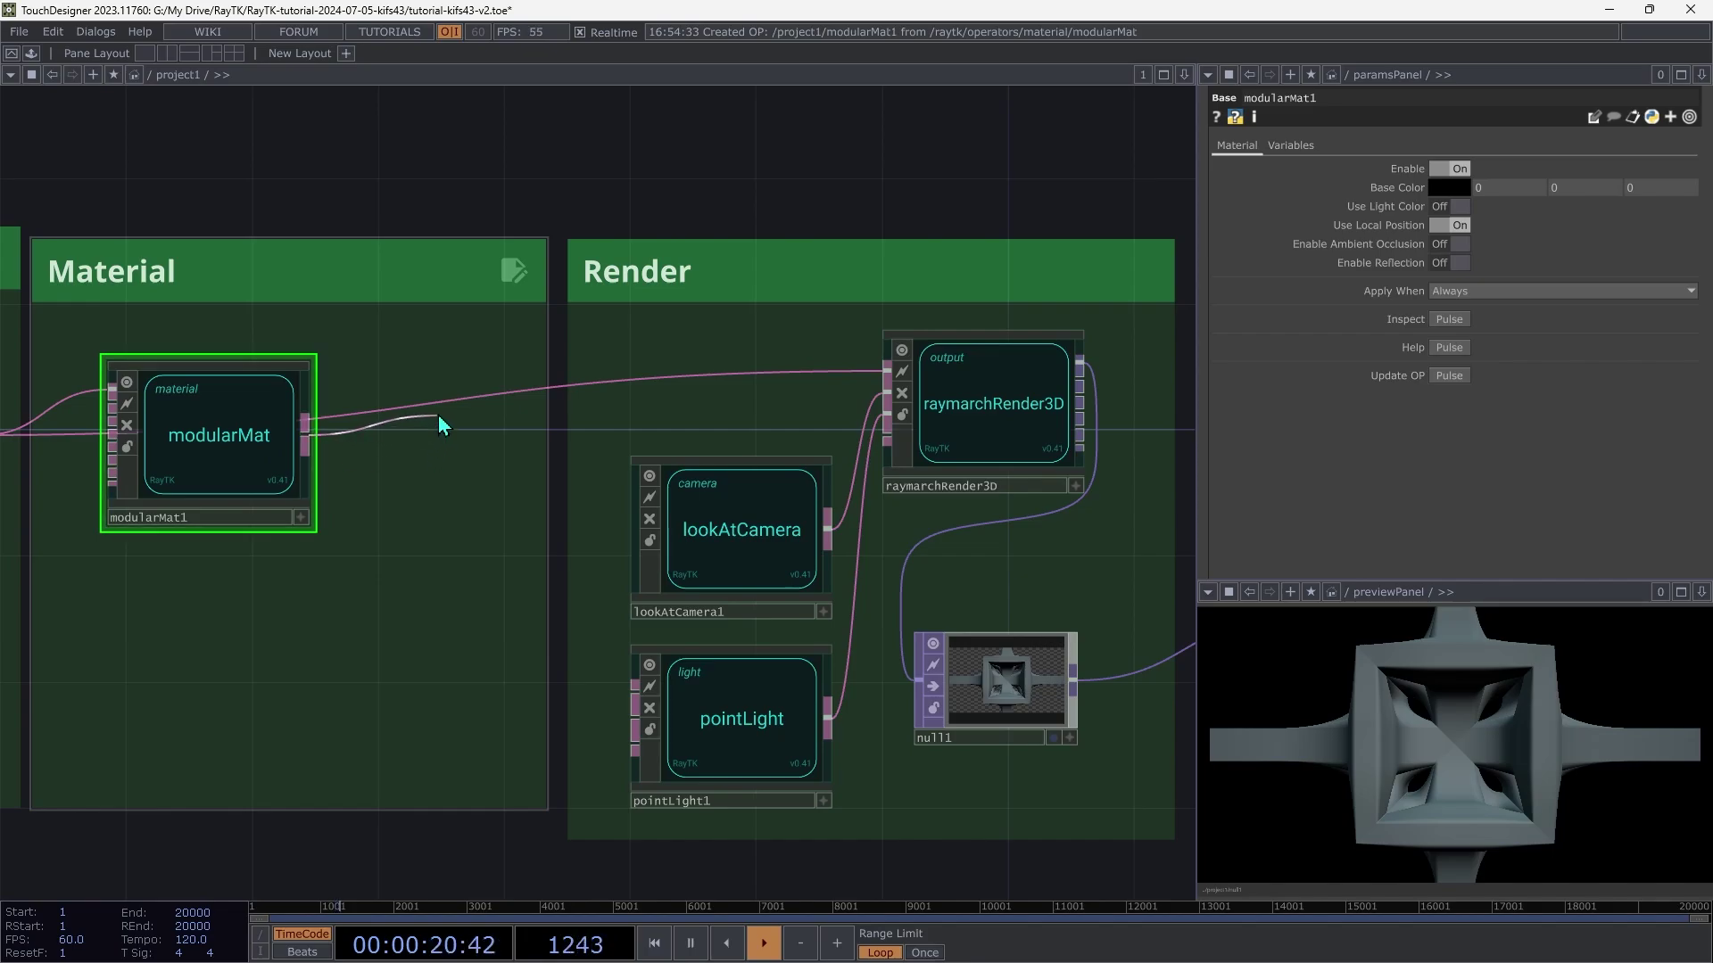
{"action": "left_click", "coordinate": [305, 442]}
{"action": "left_click_drag", "start_coordinate": [246, 440], "coordinate": [415, 447]}
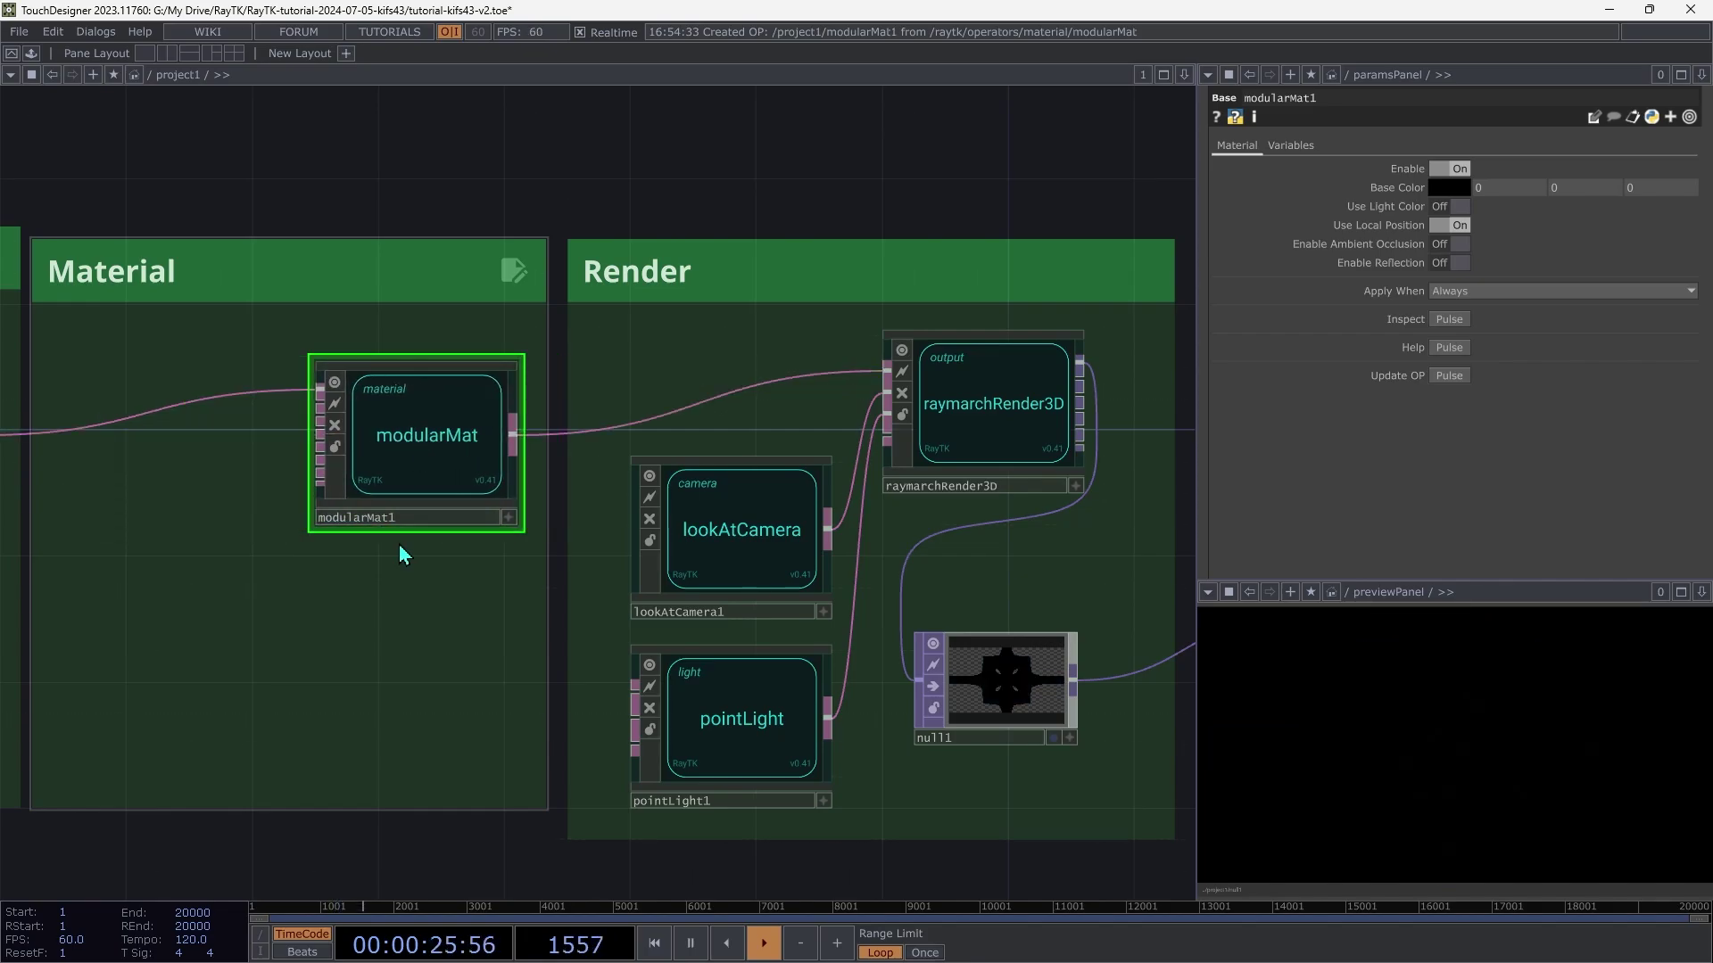
Step: Add an Oren-Nayar diffuse and a GGX specular contribution to modularMat
{"action": "right_click", "coordinate": [126, 571]}
{"action": "mouse_move", "coordinate": [223, 729]}
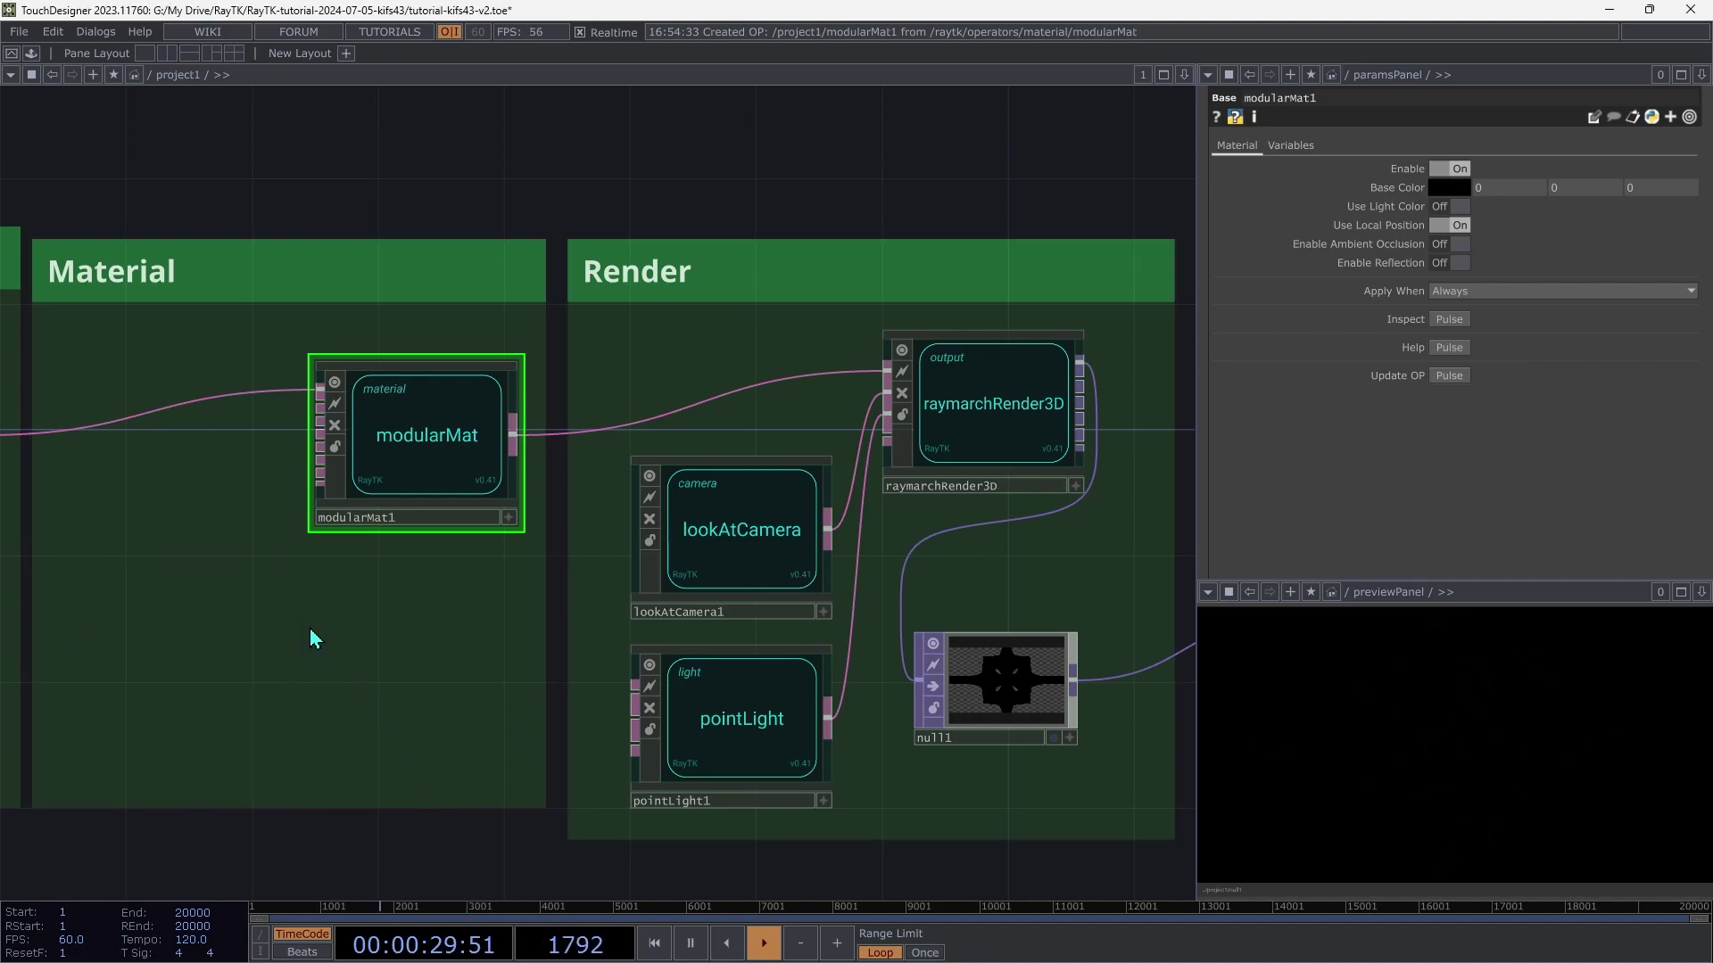
{"action": "left_click_drag", "start_coordinate": [88, 669], "coordinate": [207, 557]}
{"action": "left_click", "coordinate": [429, 443]}
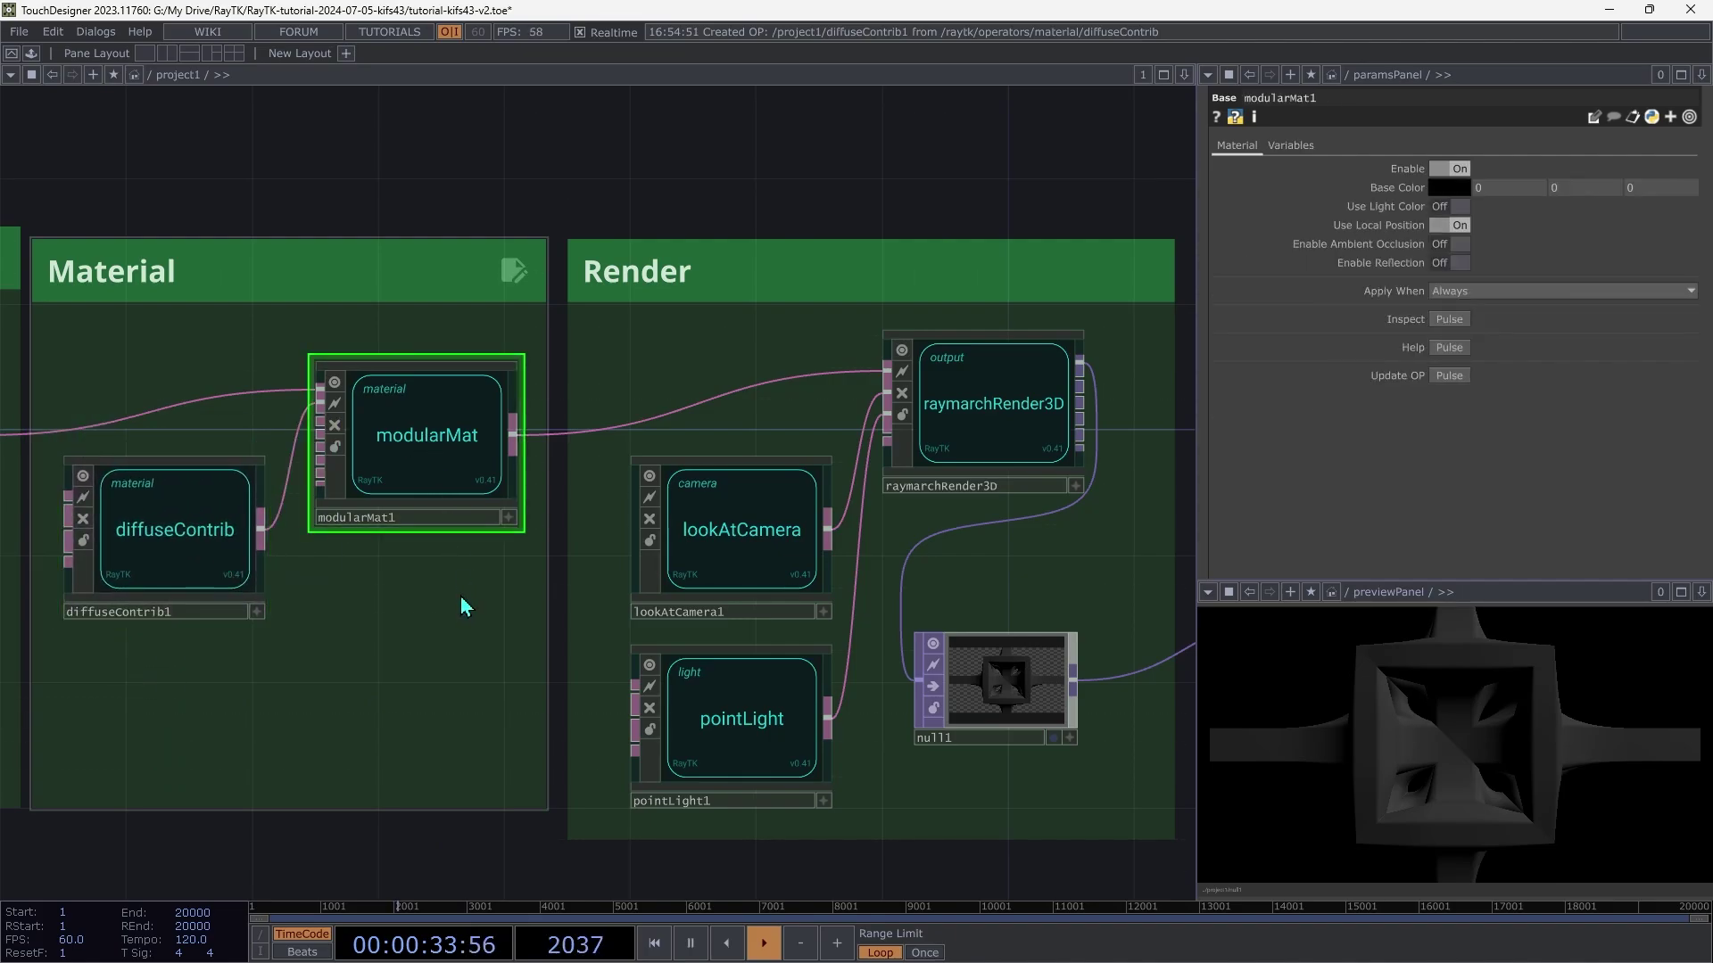
{"action": "right_click", "coordinate": [461, 599]}
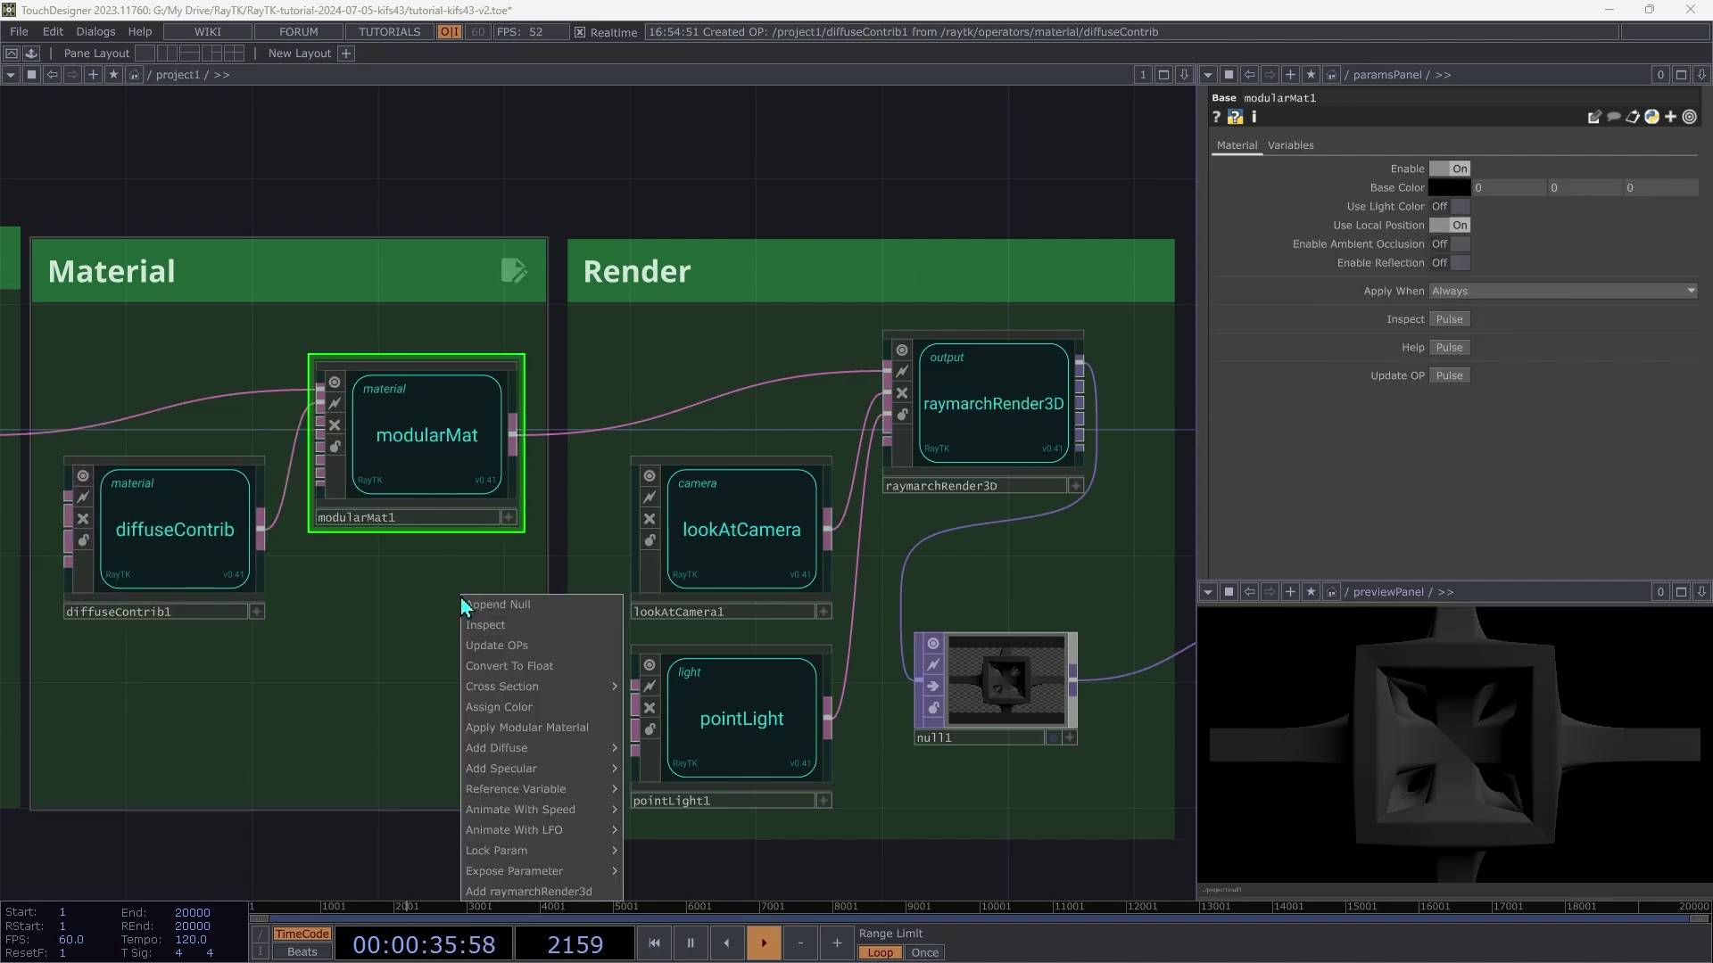
{"action": "mouse_move", "coordinate": [603, 785]}
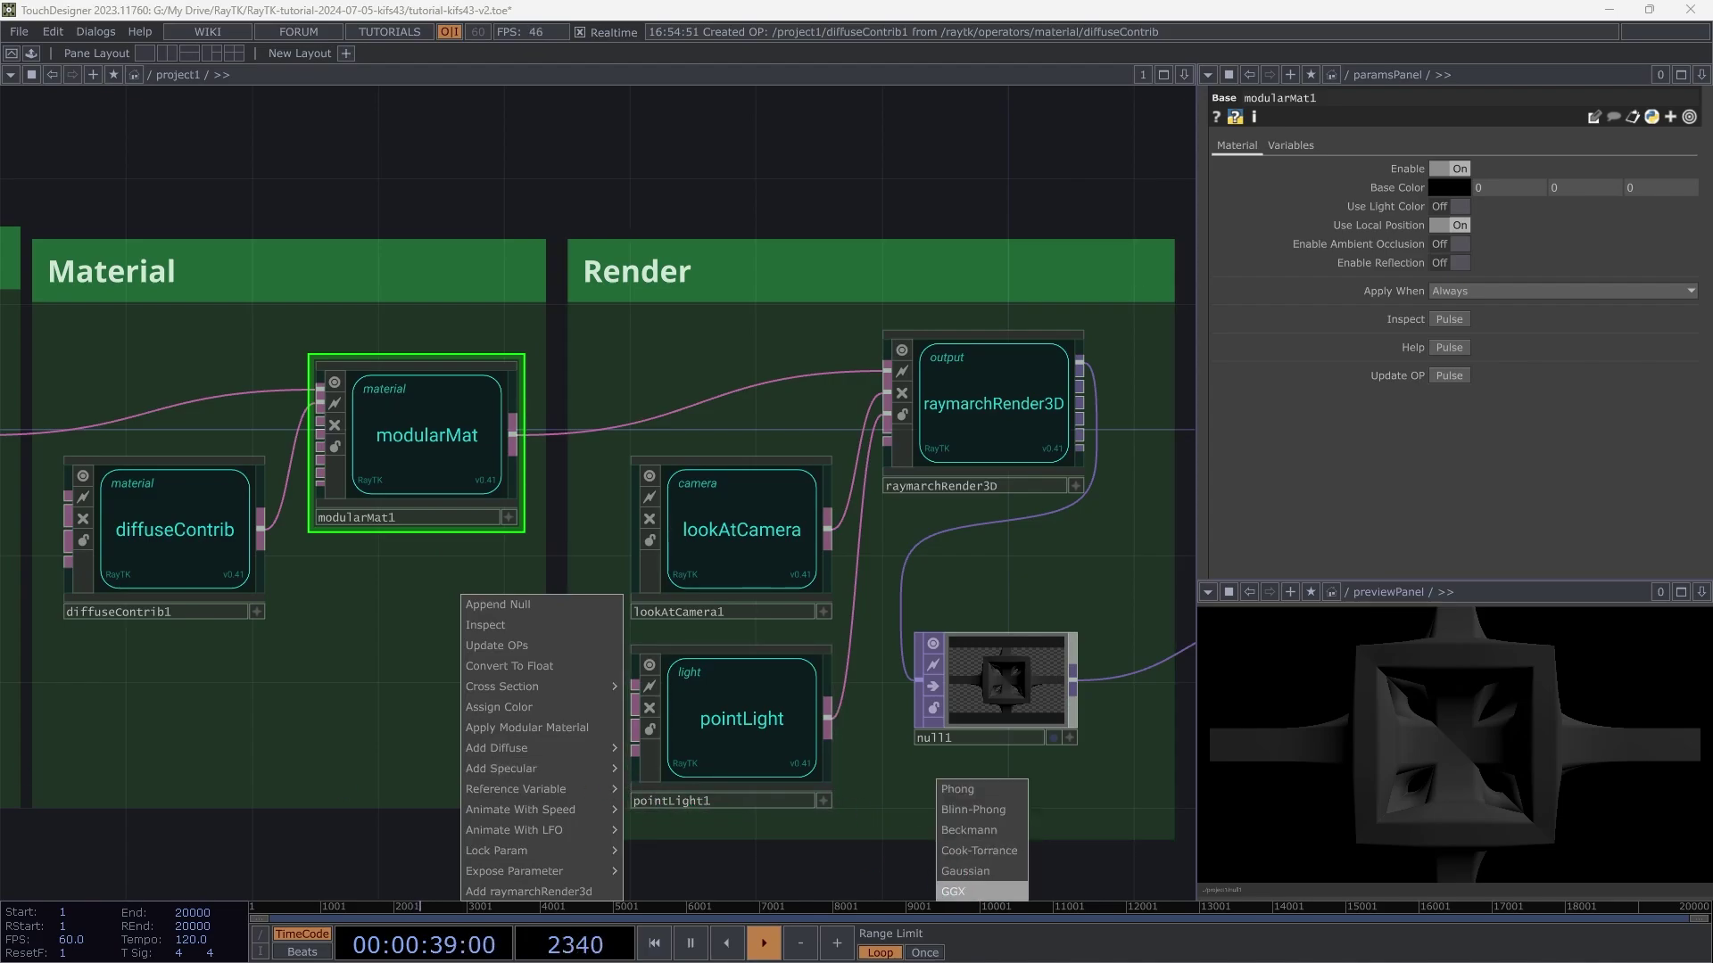
{"action": "left_click", "coordinate": [965, 892]}
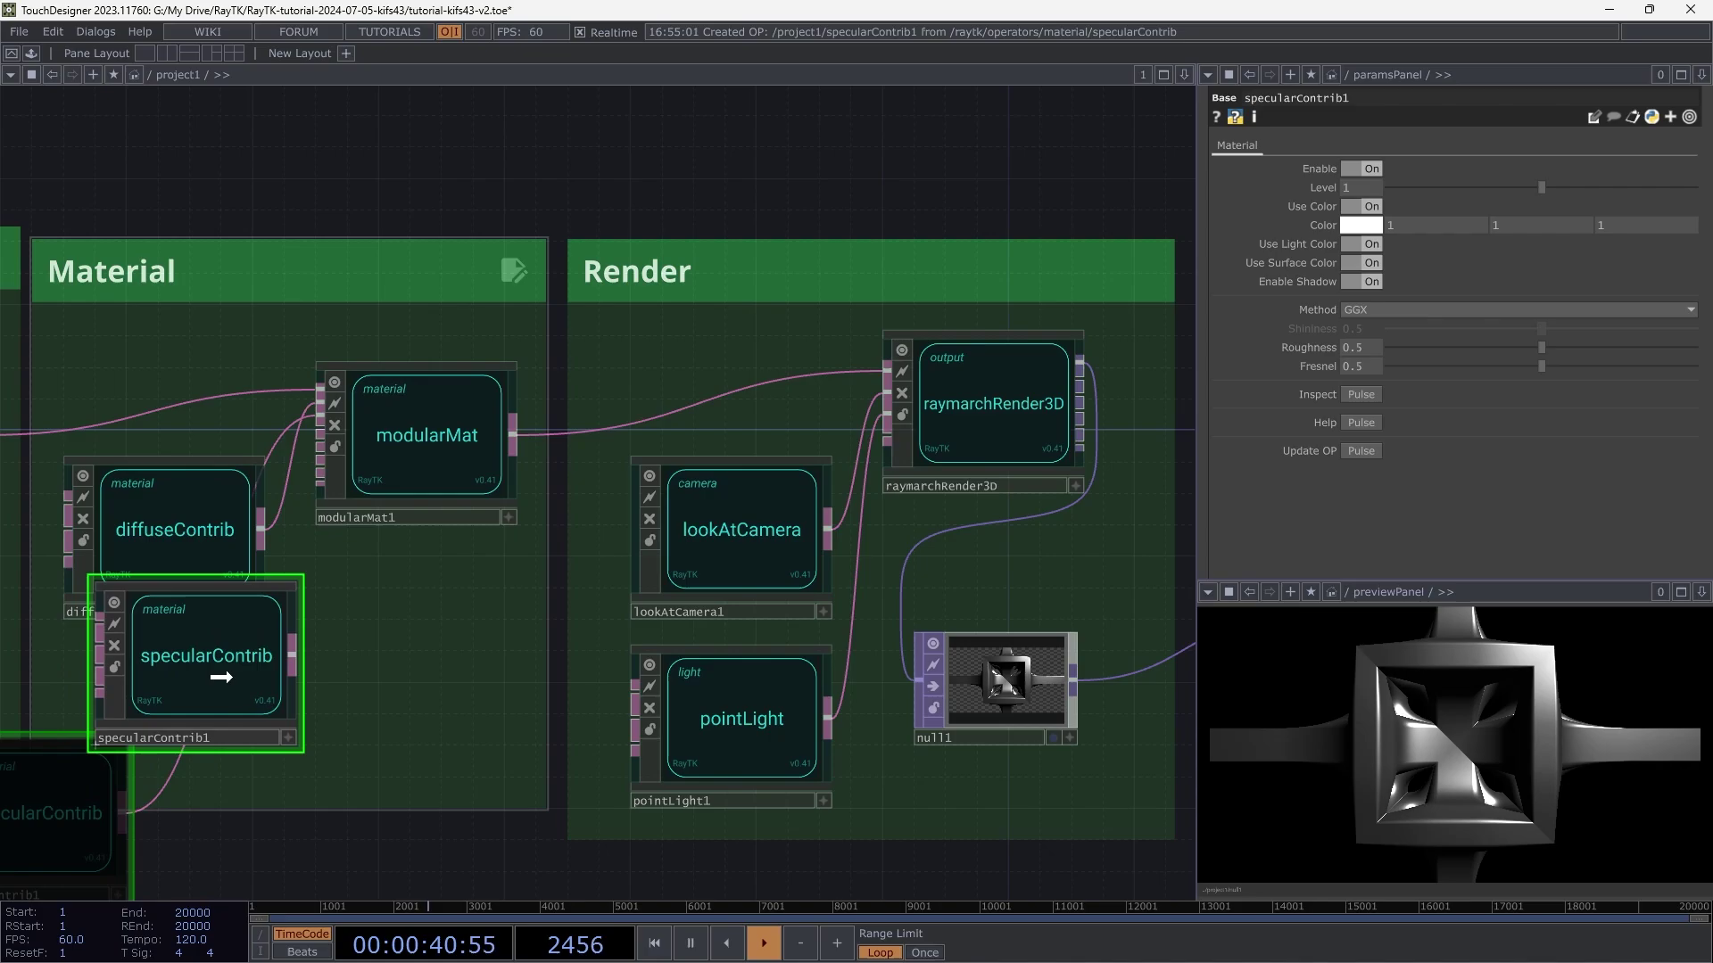
Step: Place diffuseContrib above specularContrib1 and give the diffuse an albedo of 1 with a pink tint
{"action": "left_click", "coordinate": [203, 708]}
{"action": "left_click_drag", "start_coordinate": [143, 506], "coordinate": [142, 467]}
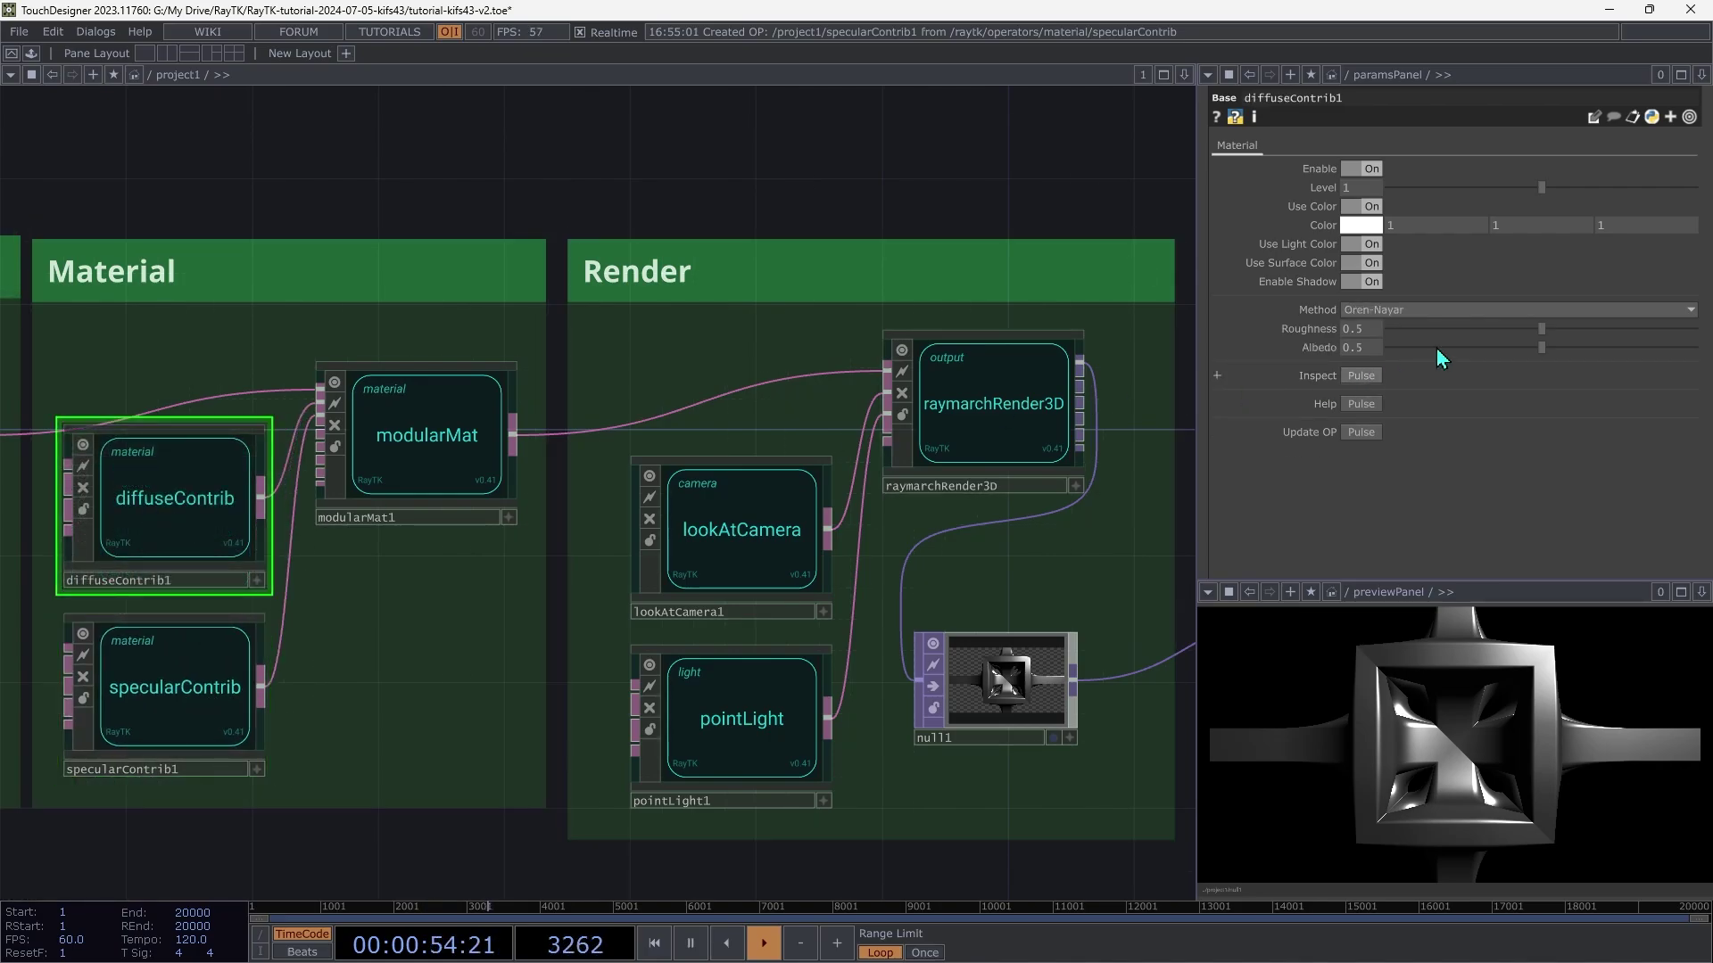
{"action": "left_click_drag", "start_coordinate": [1543, 348], "coordinate": [1689, 347]}
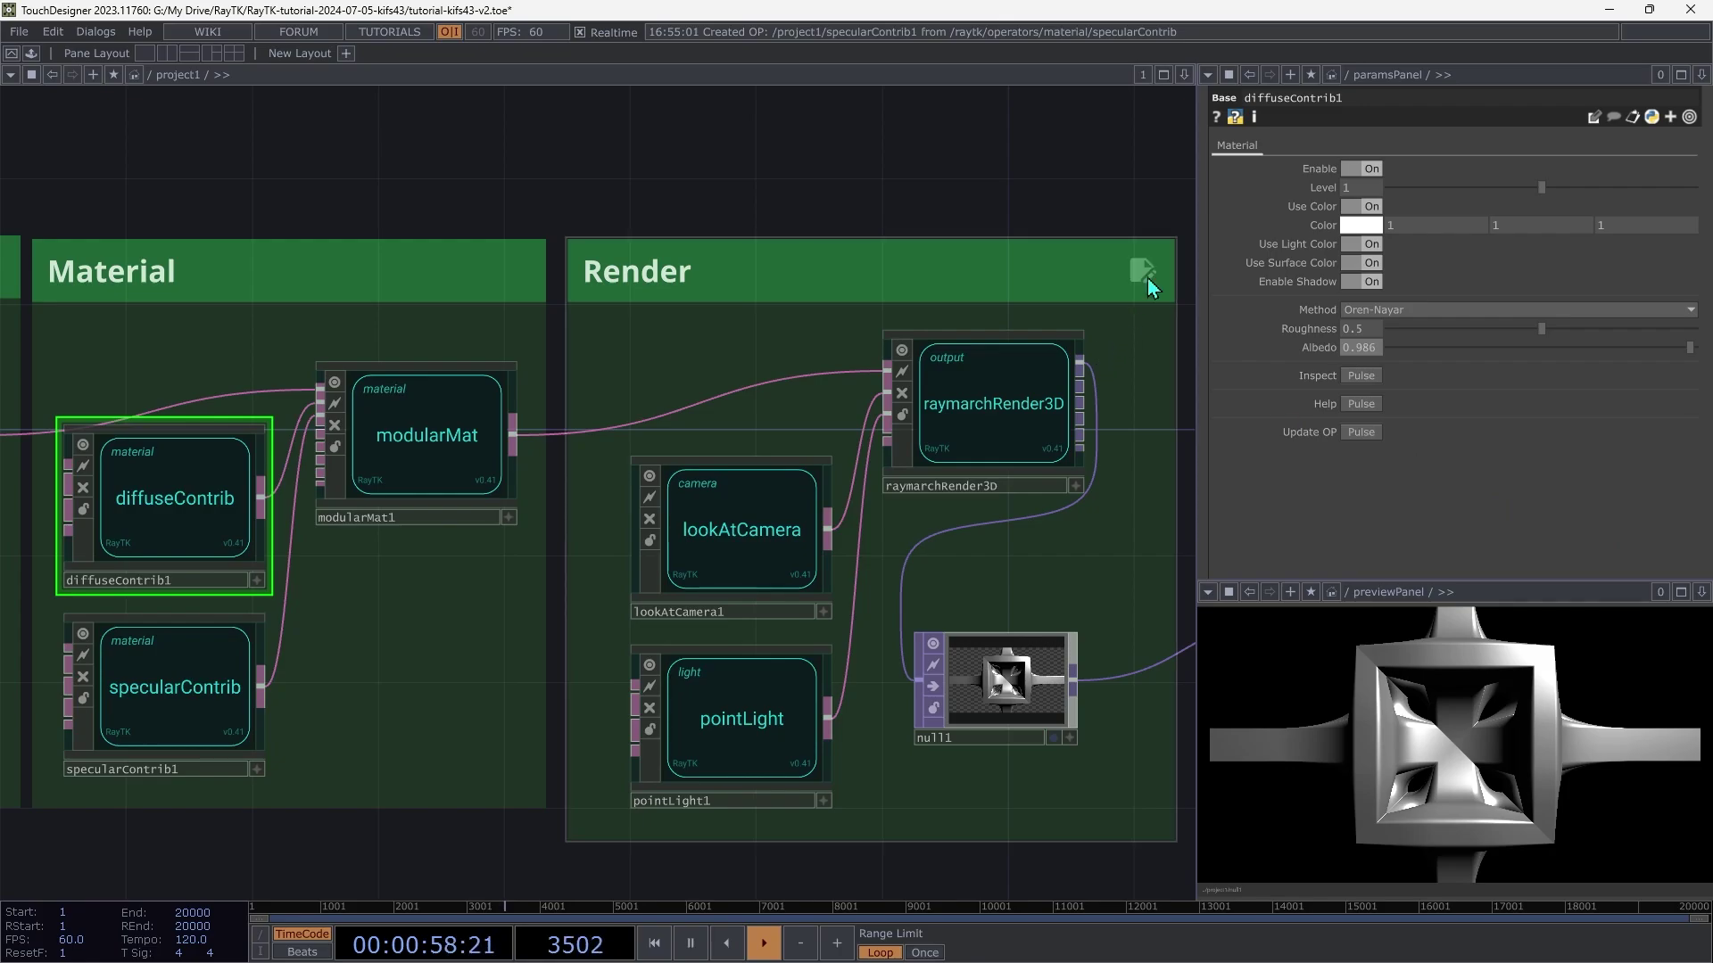
{"action": "left_click", "coordinate": [1360, 225]}
{"action": "left_click_drag", "start_coordinate": [1041, 607], "coordinate": [942, 609]}
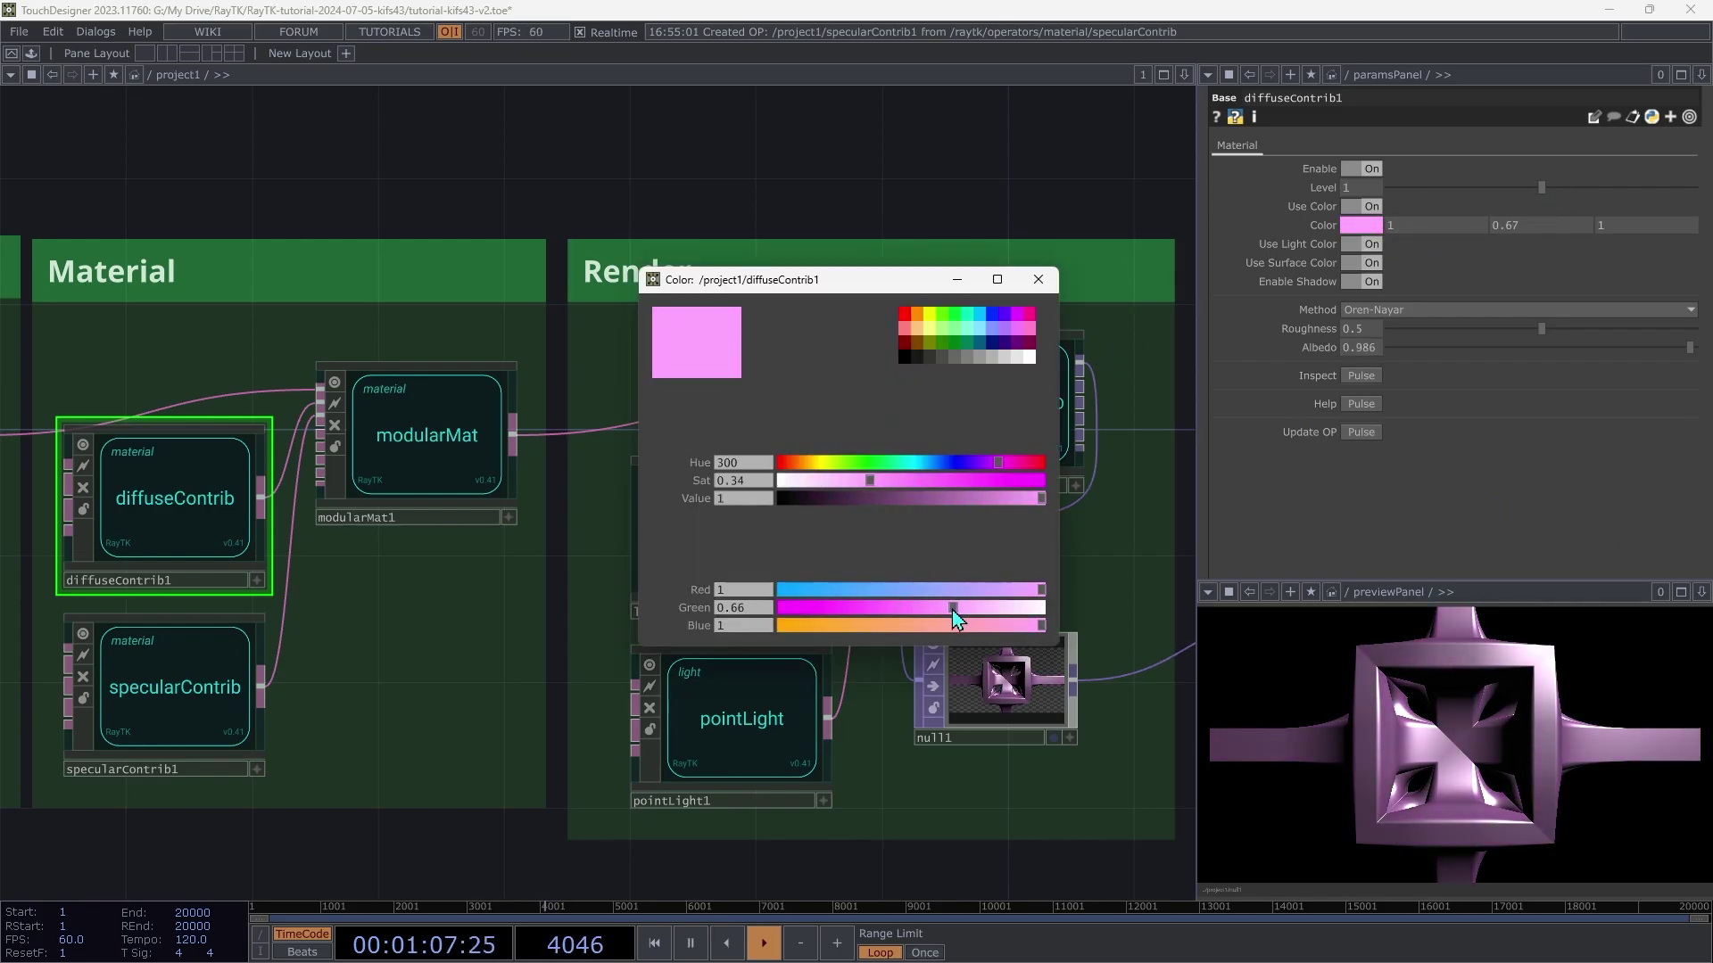
{"action": "left_click", "coordinate": [1039, 280]}
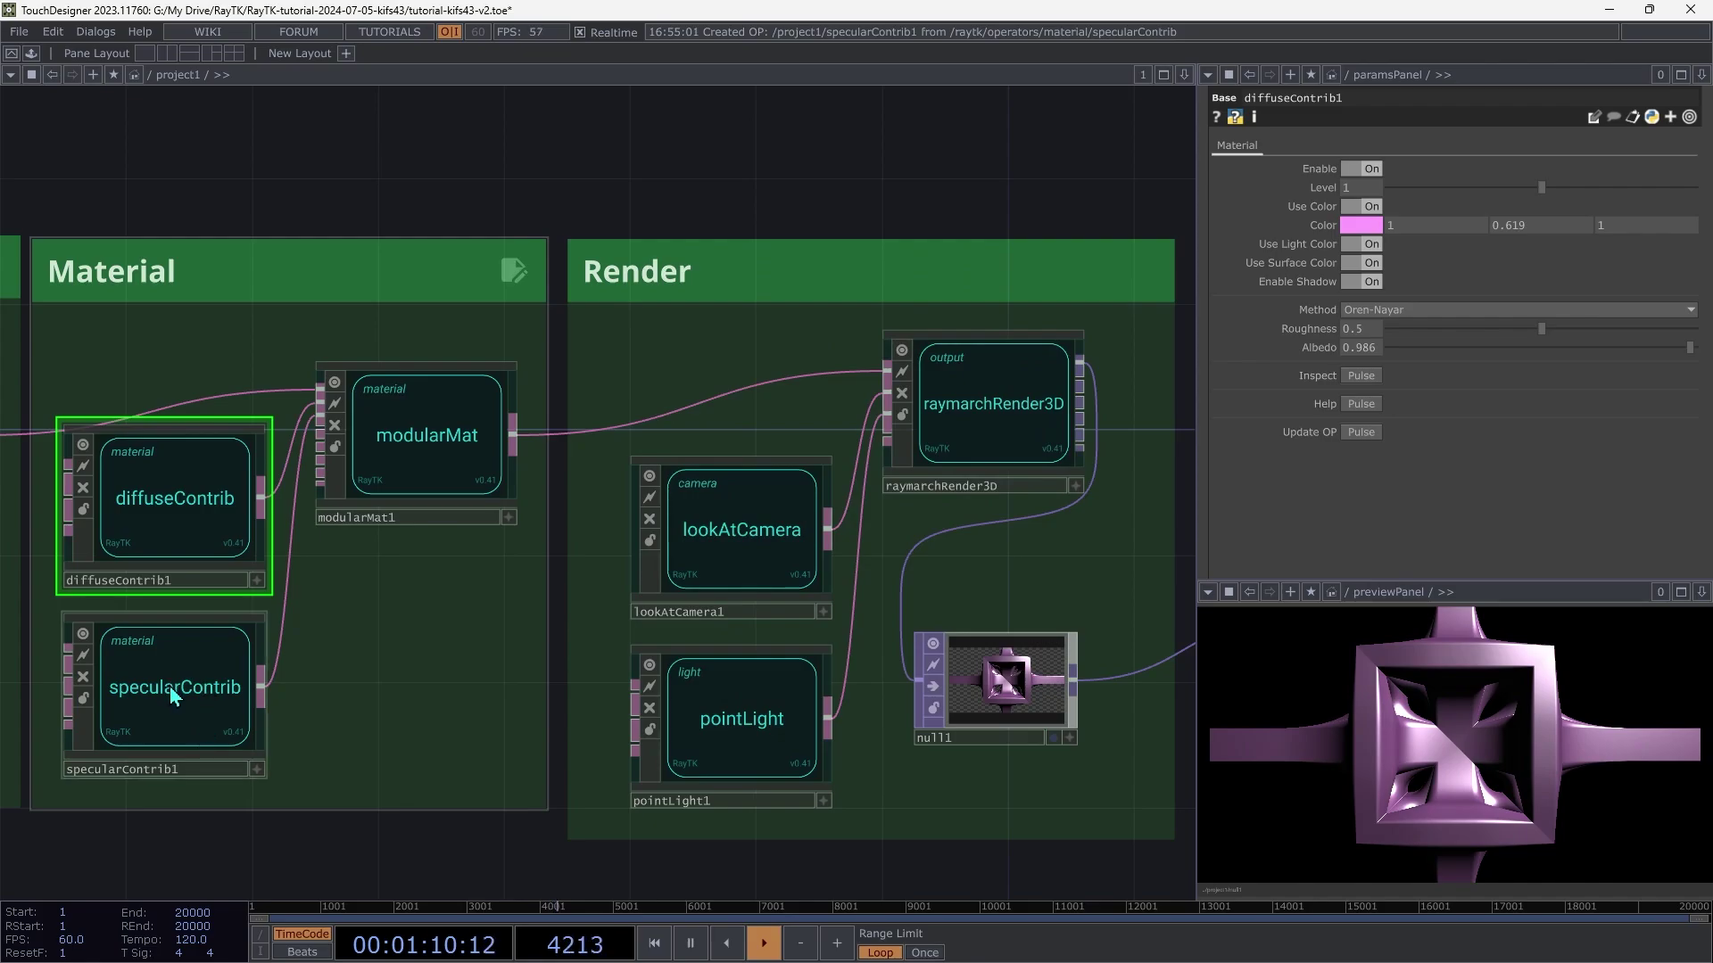
Step: Set specularContrib1's Fresnel to about 0.99, roughness 0.8, and colour light green (0.5864, 1, 0.436)
{"action": "left_click", "coordinate": [175, 697]}
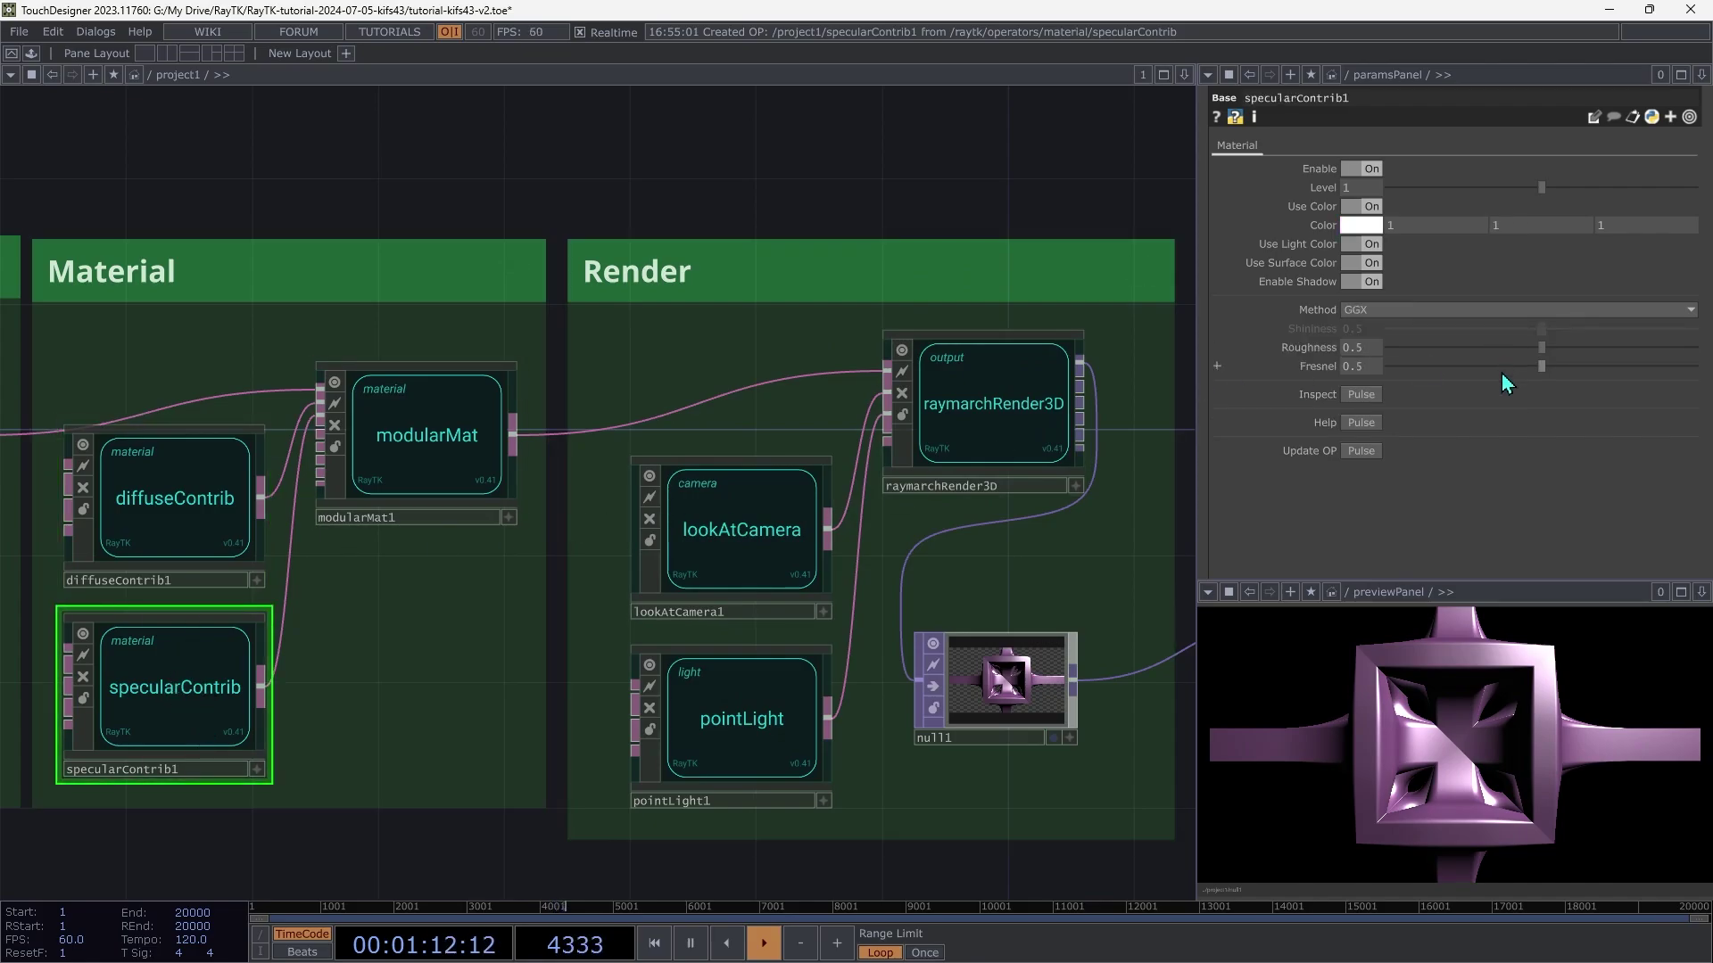
{"action": "left_click_drag", "start_coordinate": [1540, 366], "coordinate": [1686, 369]}
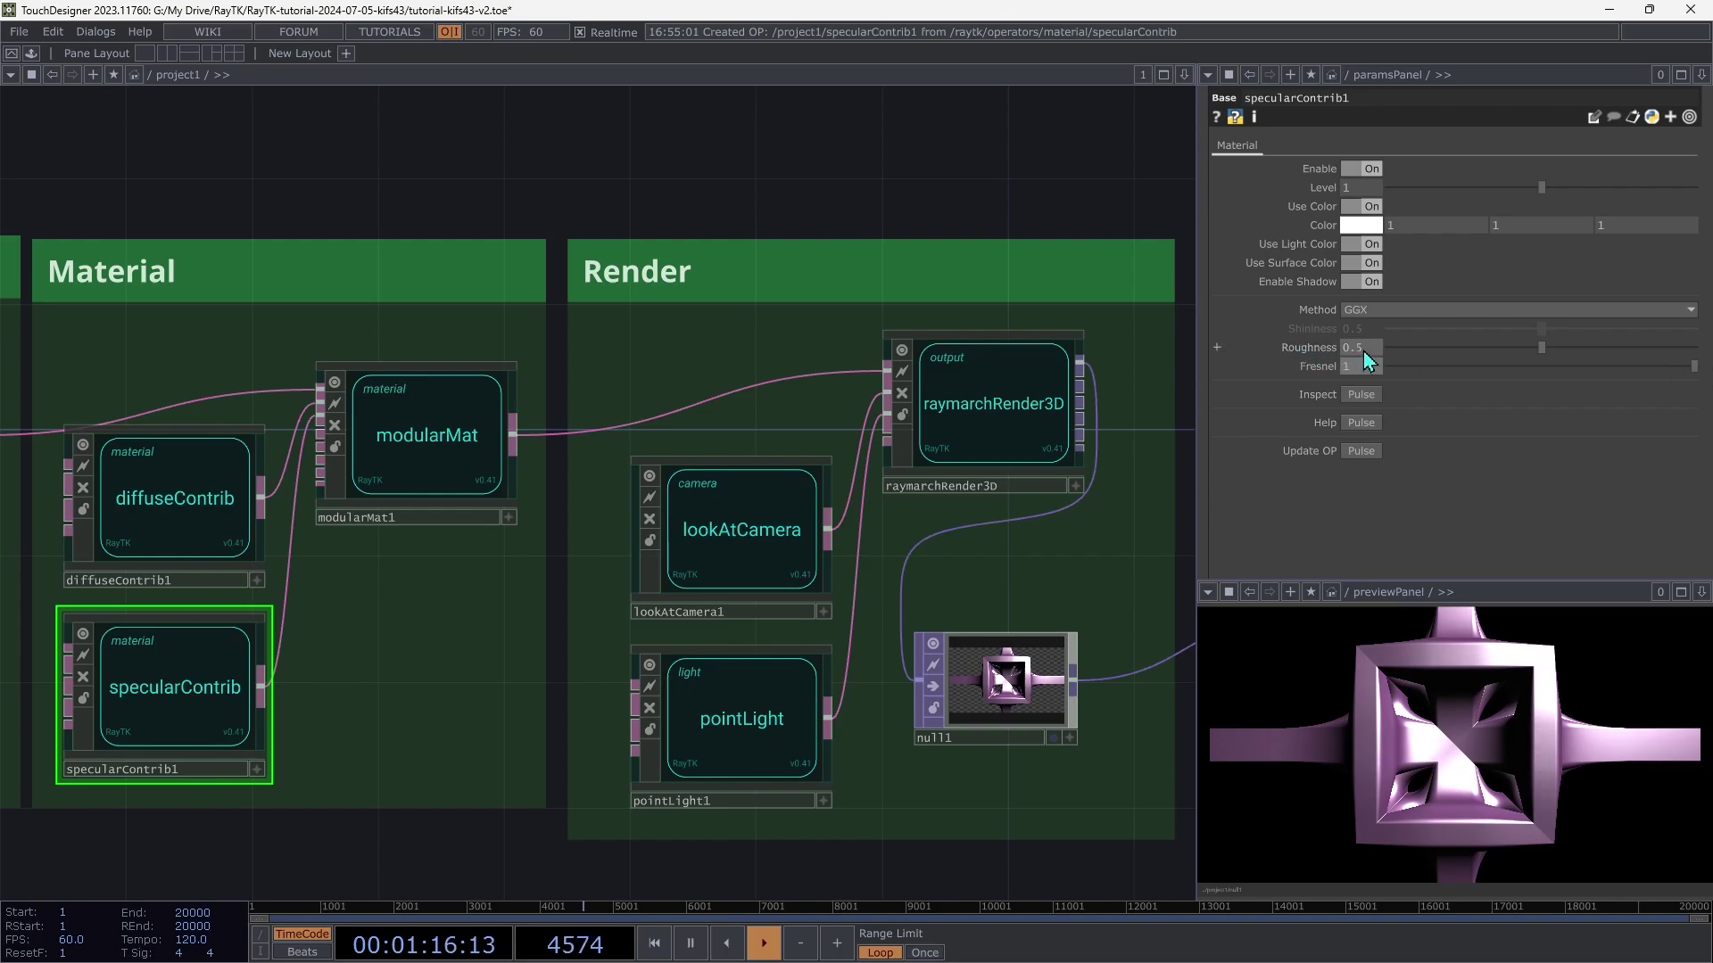
{"action": "middle_click_drag", "start_coordinate": [1369, 357], "coordinate": [1369, 315]}
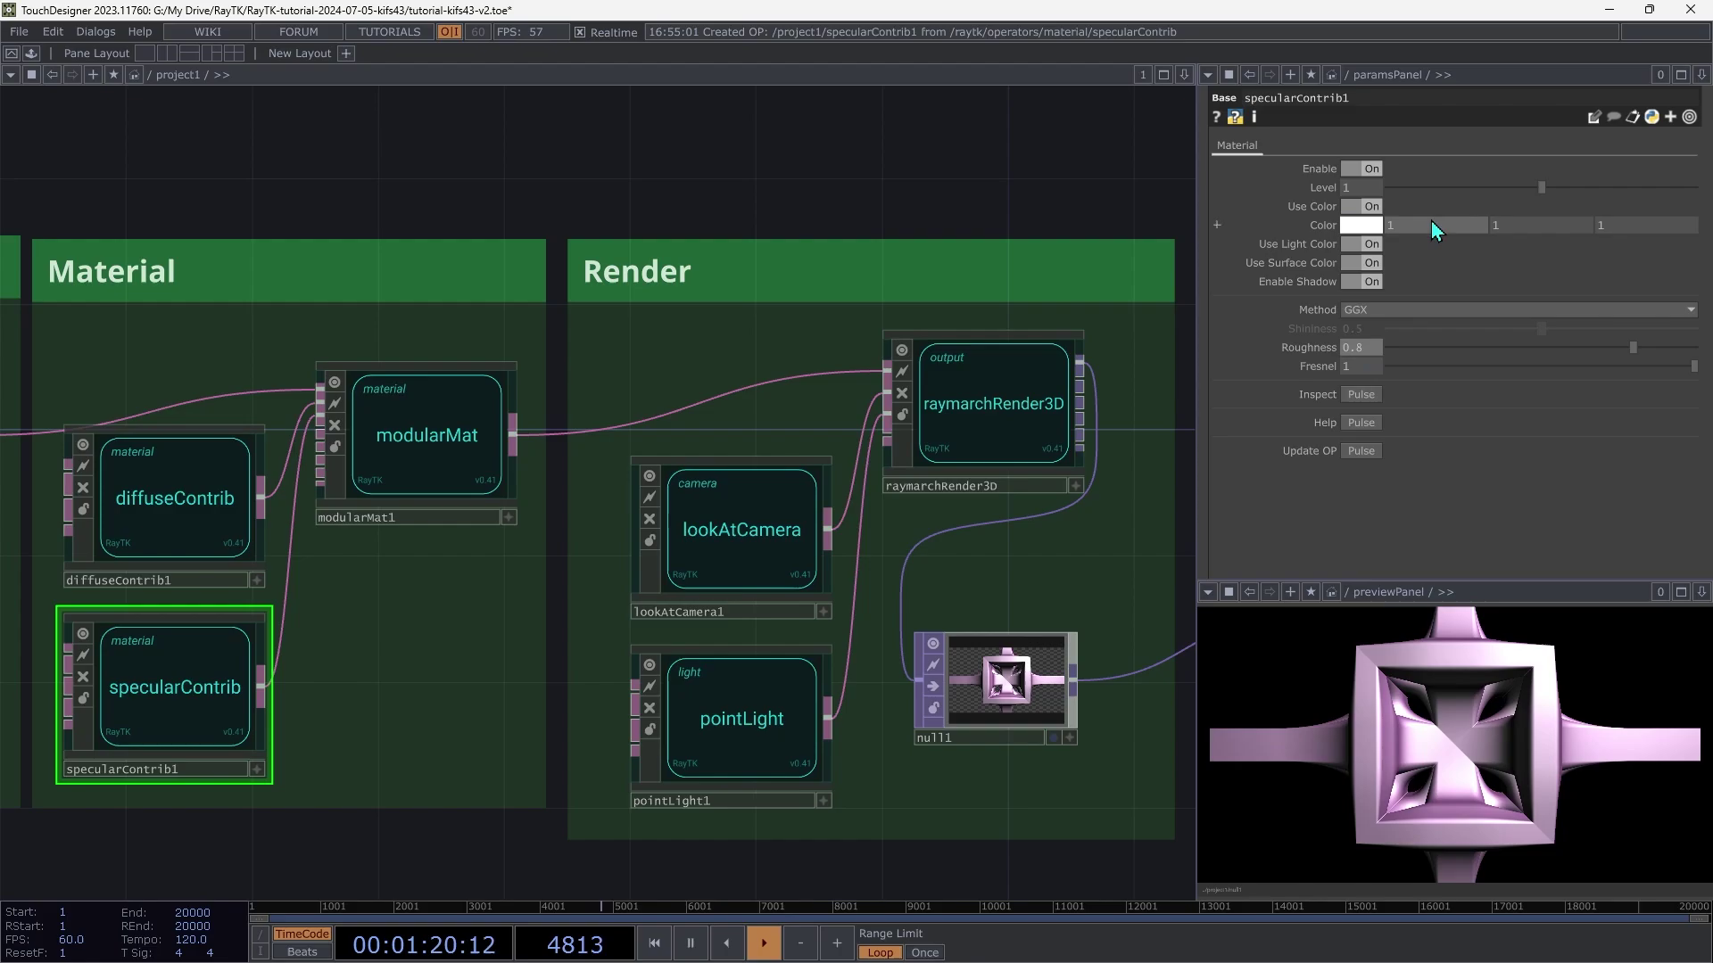
{"action": "left_click", "coordinate": [1360, 225]}
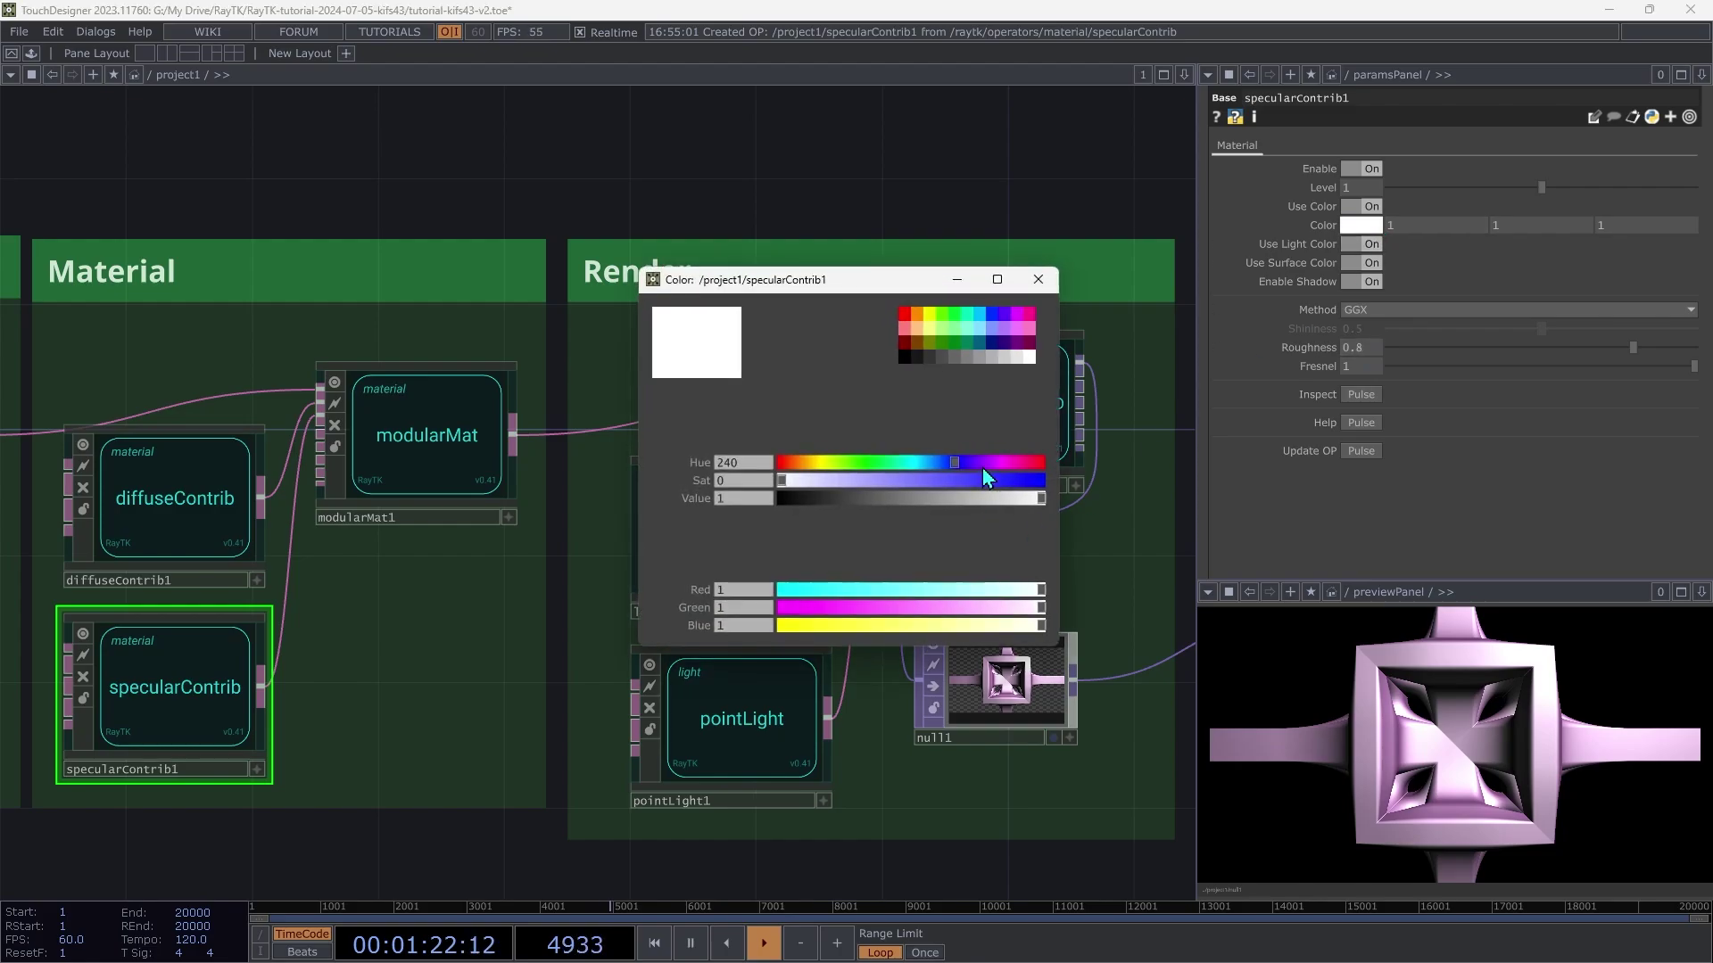
{"action": "left_click_drag", "start_coordinate": [982, 464], "coordinate": [866, 470]}
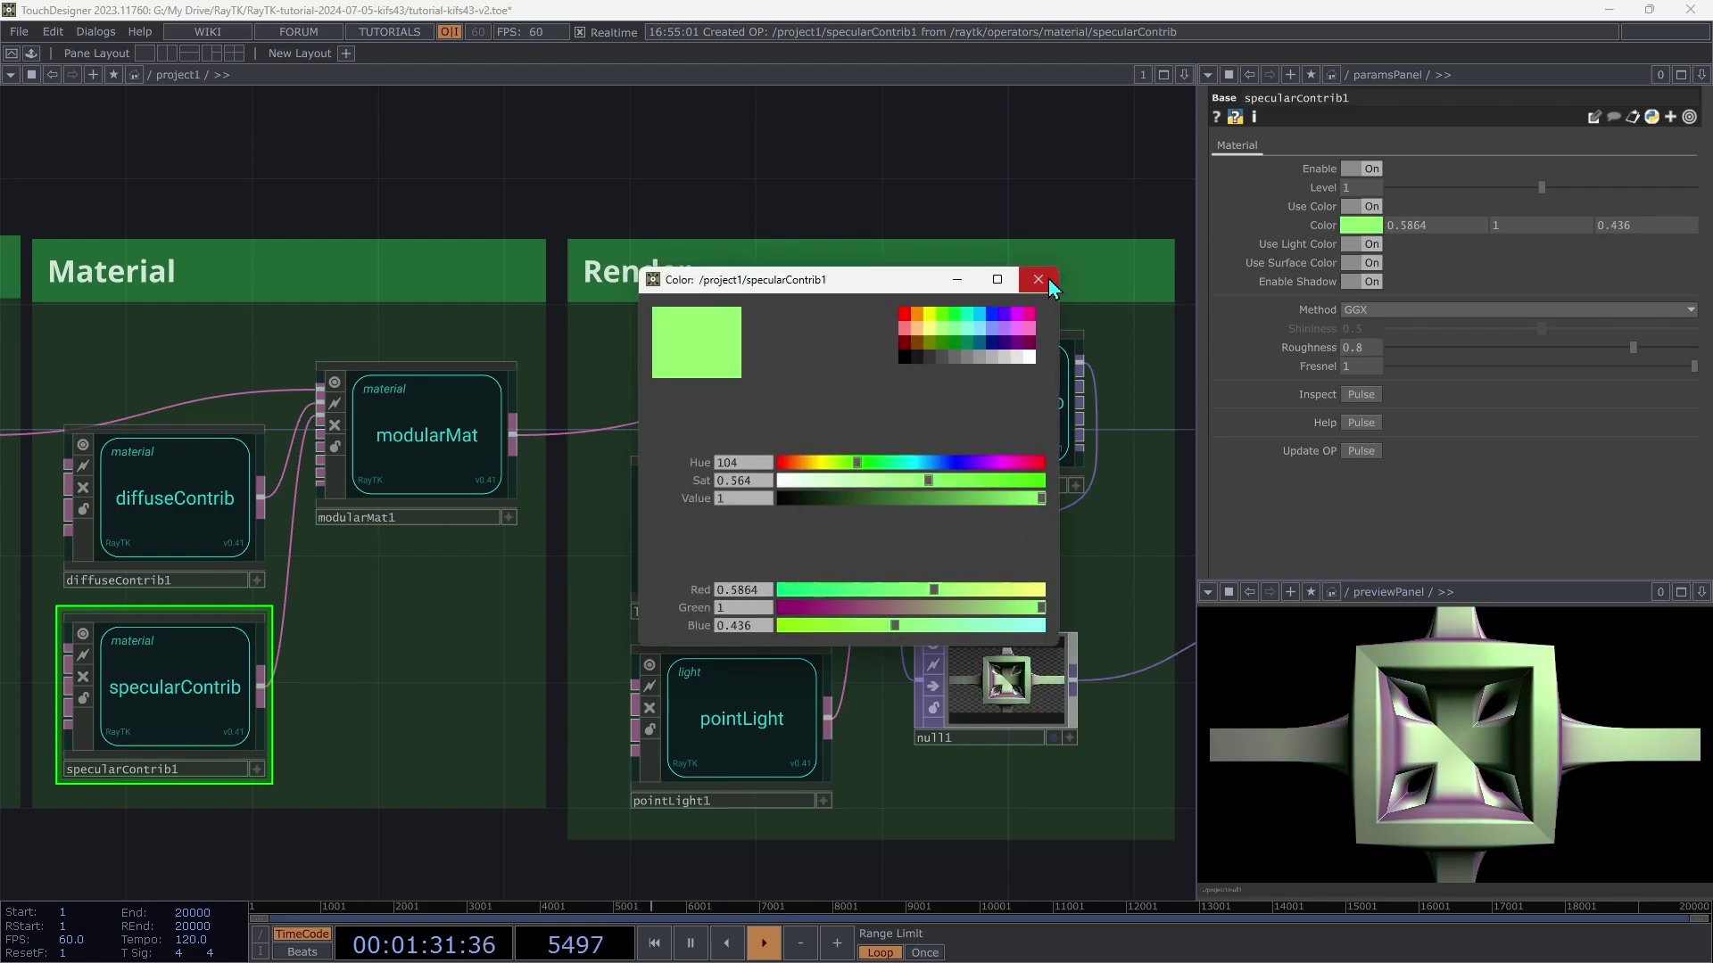
{"action": "left_click", "coordinate": [1038, 280]}
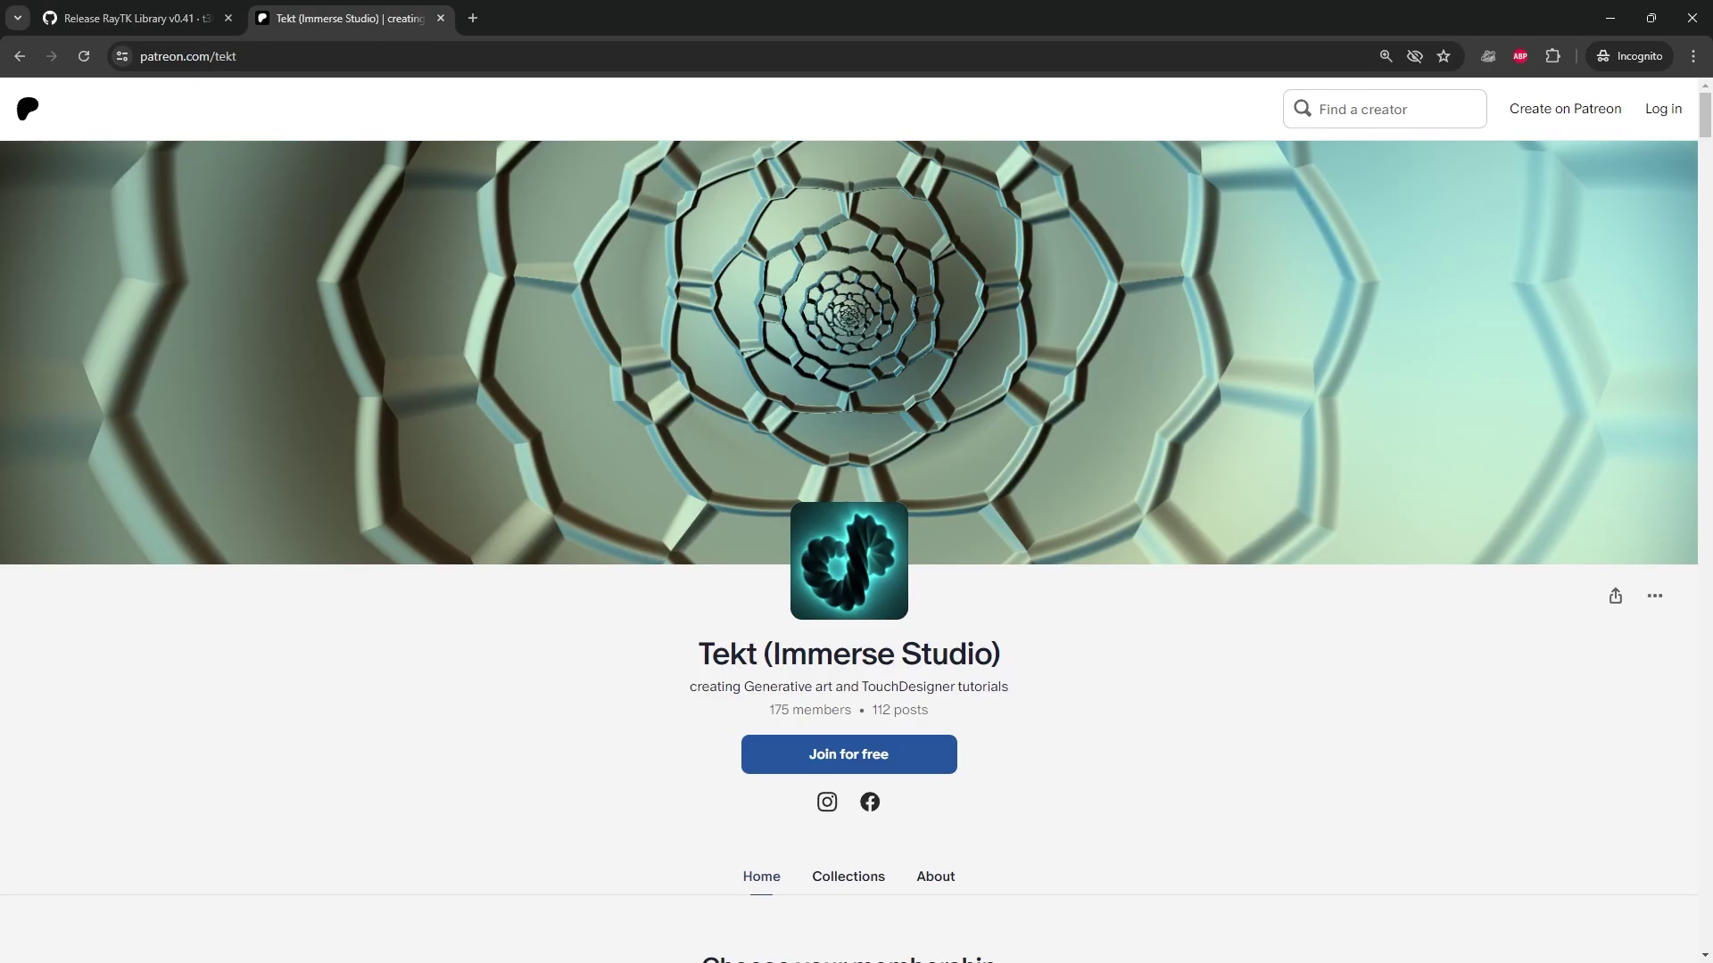
{"action": "scroll", "coordinate": [821, 688], "scroll_direction": "down", "scroll_amount": 7}
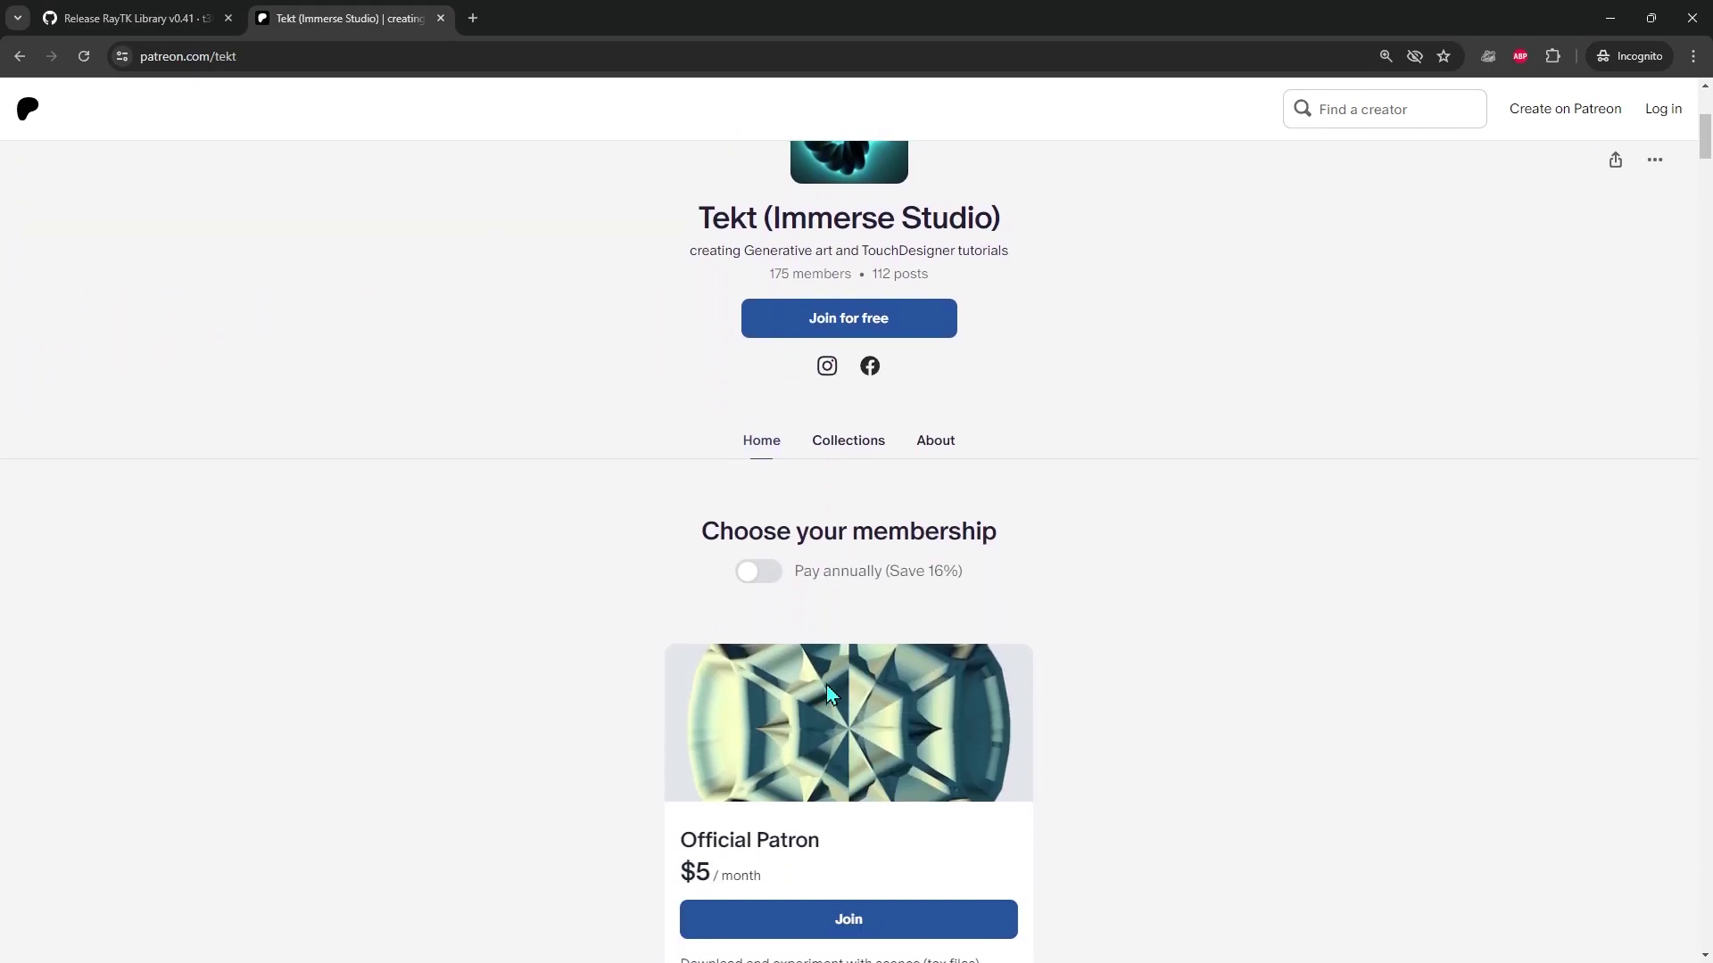
{"action": "scroll", "coordinate": [828, 697], "scroll_direction": "down", "scroll_amount": 8}
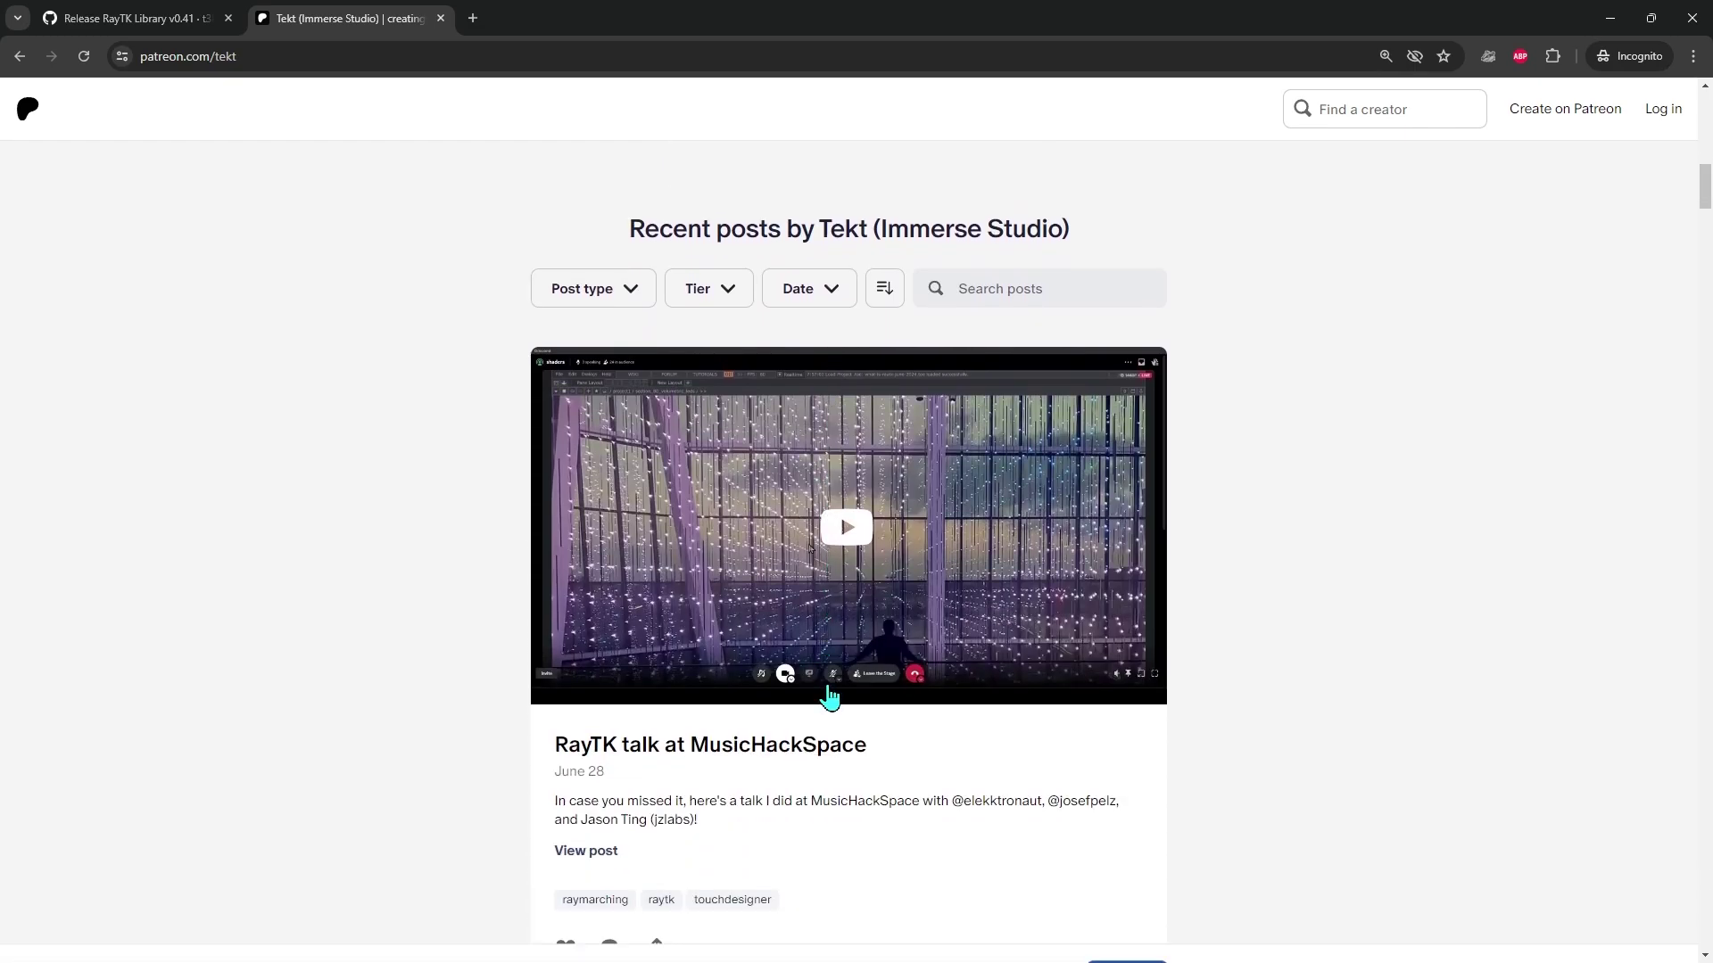
{"action": "scroll", "coordinate": [827, 686], "scroll_direction": "down", "scroll_amount": 16}
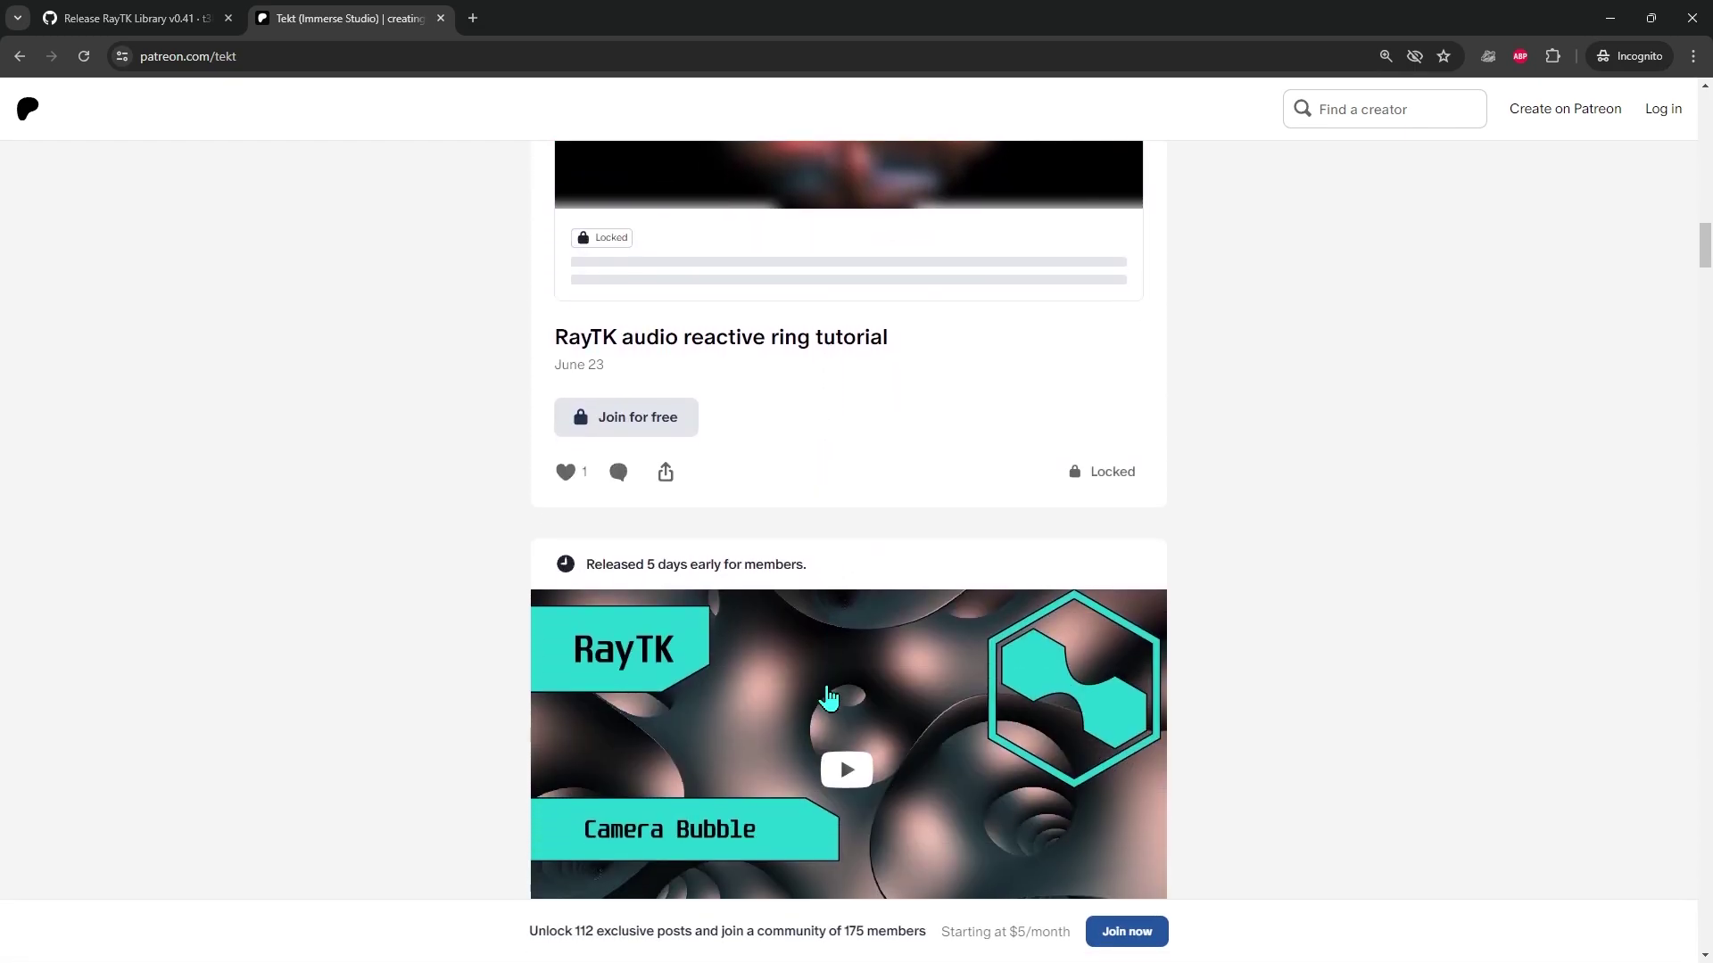
{"action": "scroll", "coordinate": [829, 697], "scroll_direction": "down", "scroll_amount": 17}
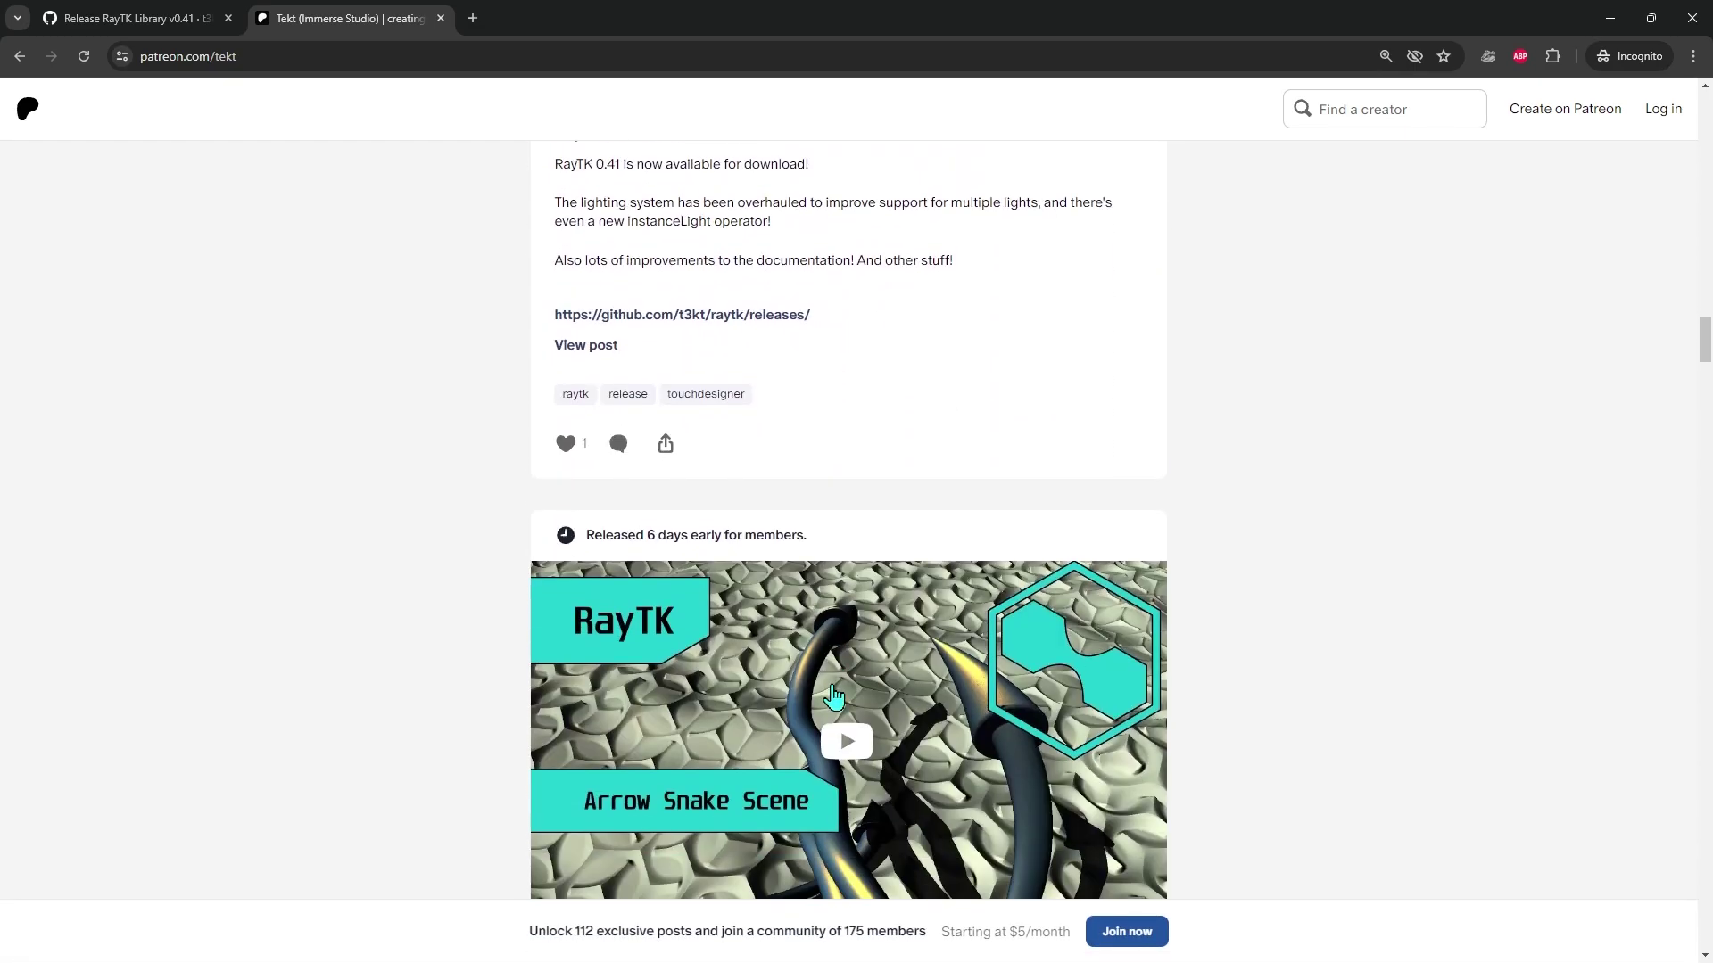
{"action": "scroll", "coordinate": [836, 698], "scroll_direction": "down", "scroll_amount": 16}
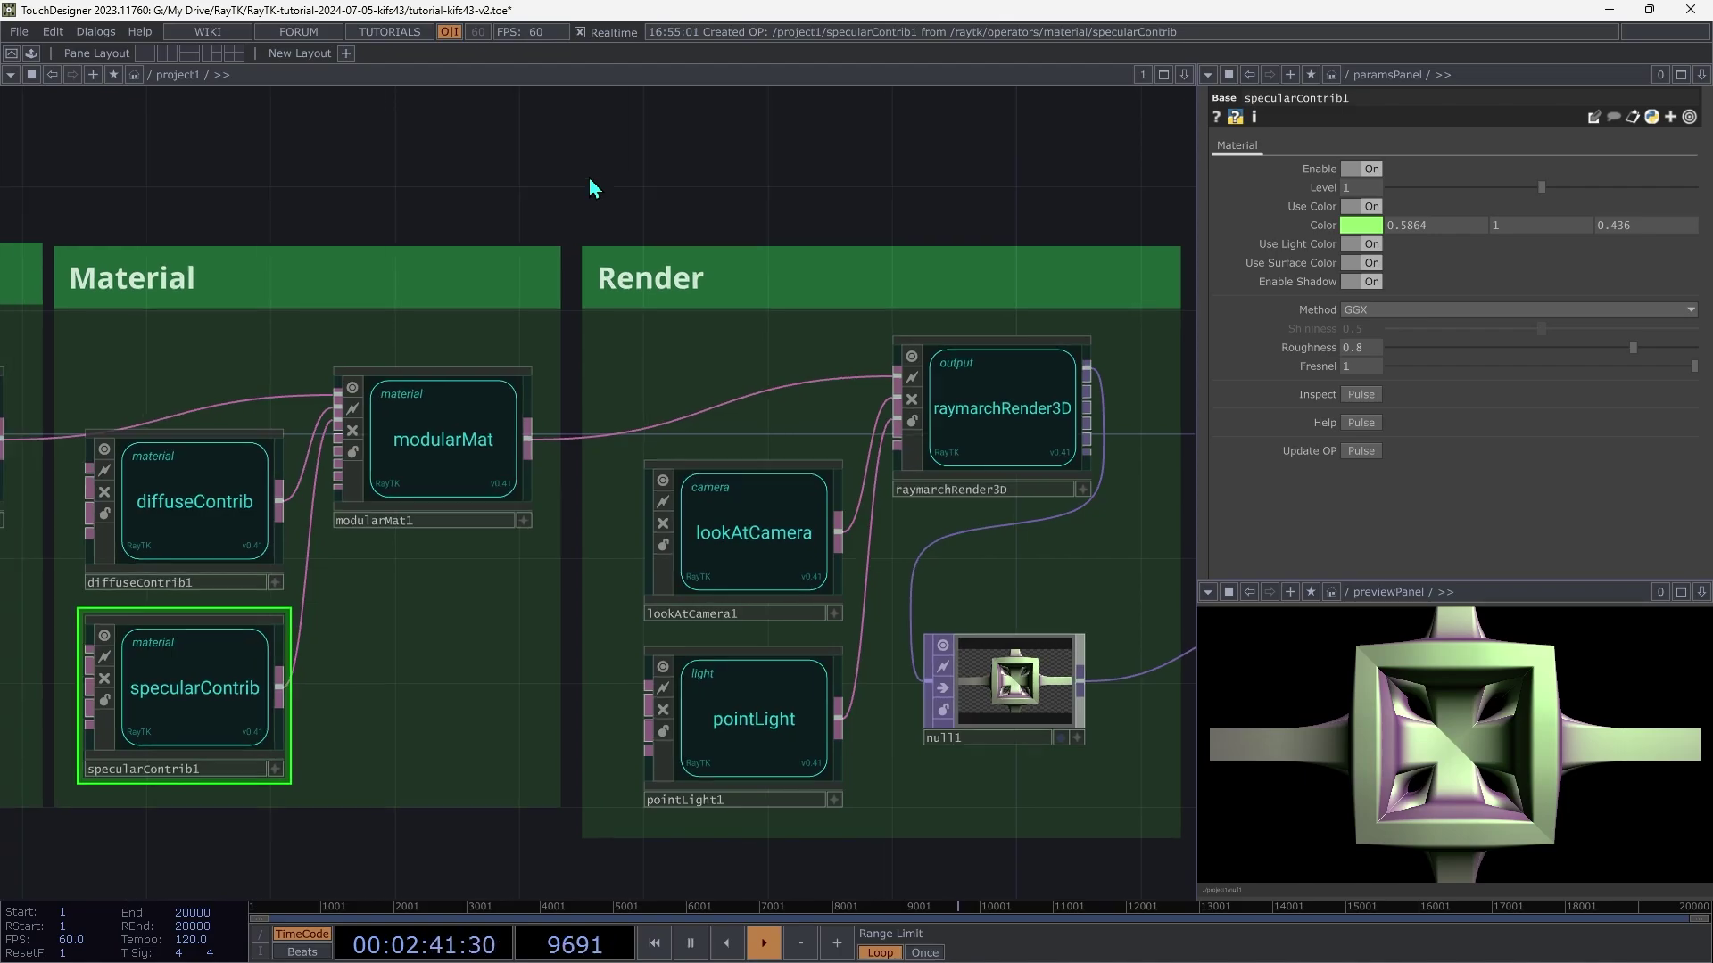
Step: Select iteratedTransform1 and bring up its RayTK Reference Variable menu for Rotate XYZ
{"action": "scroll", "coordinate": [591, 188], "scroll_direction": "down", "scroll_amount": 5}
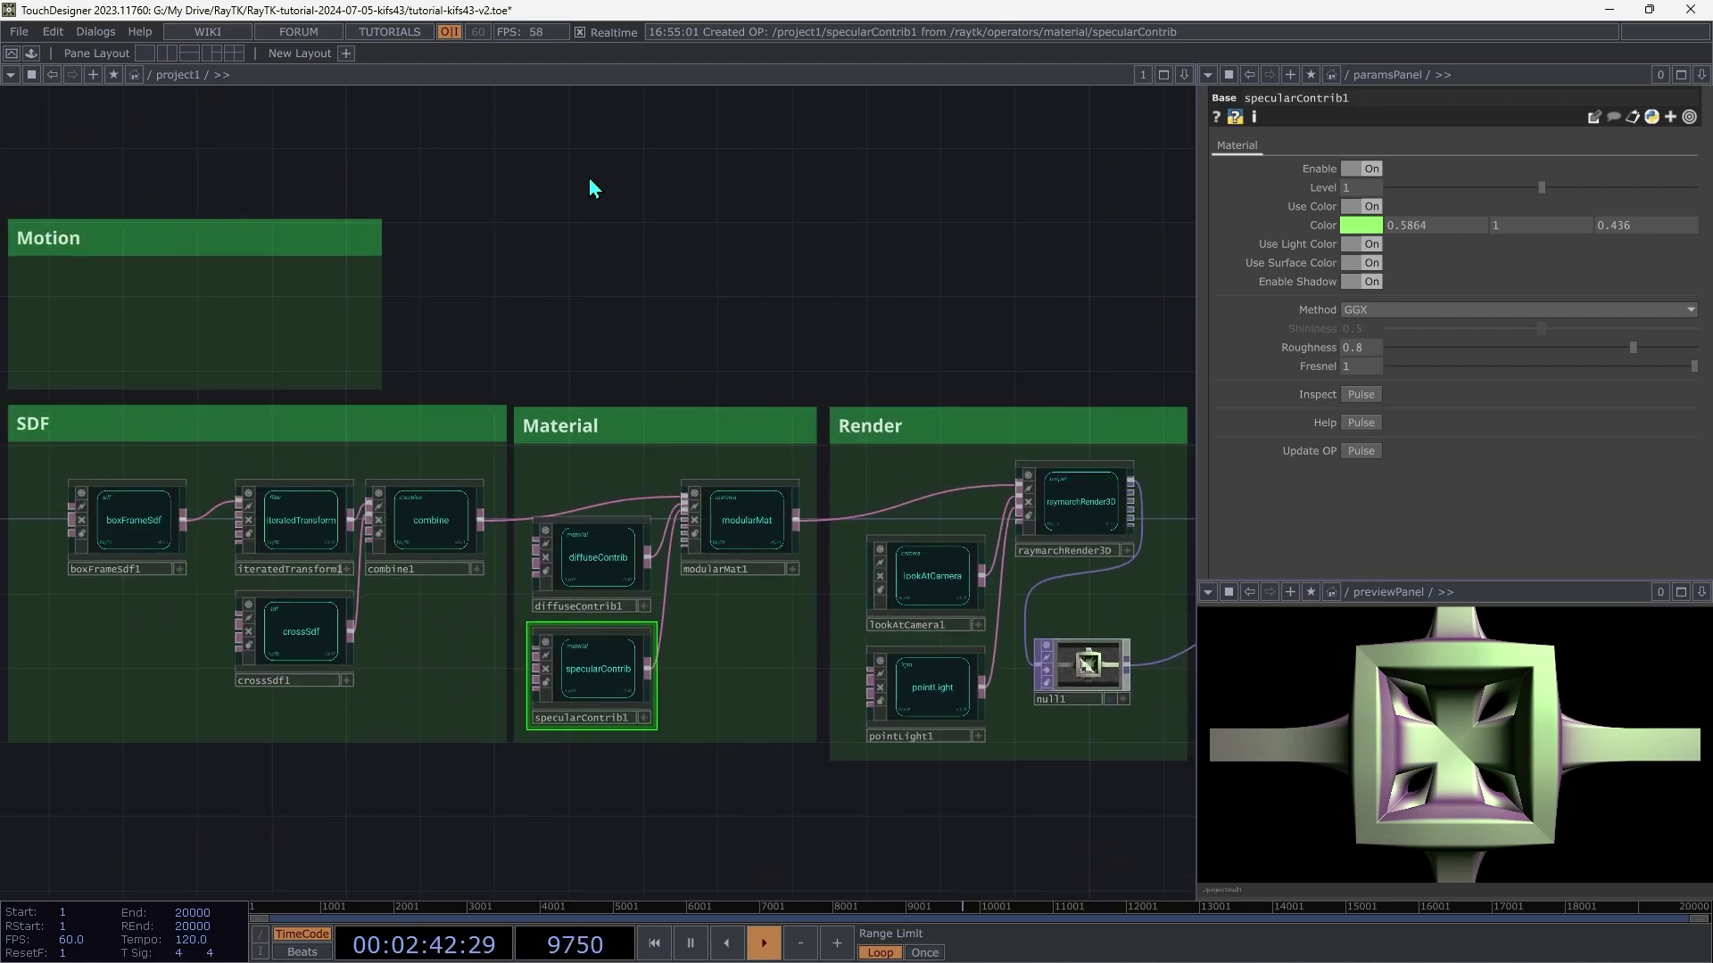
{"action": "left_click", "coordinate": [293, 534]}
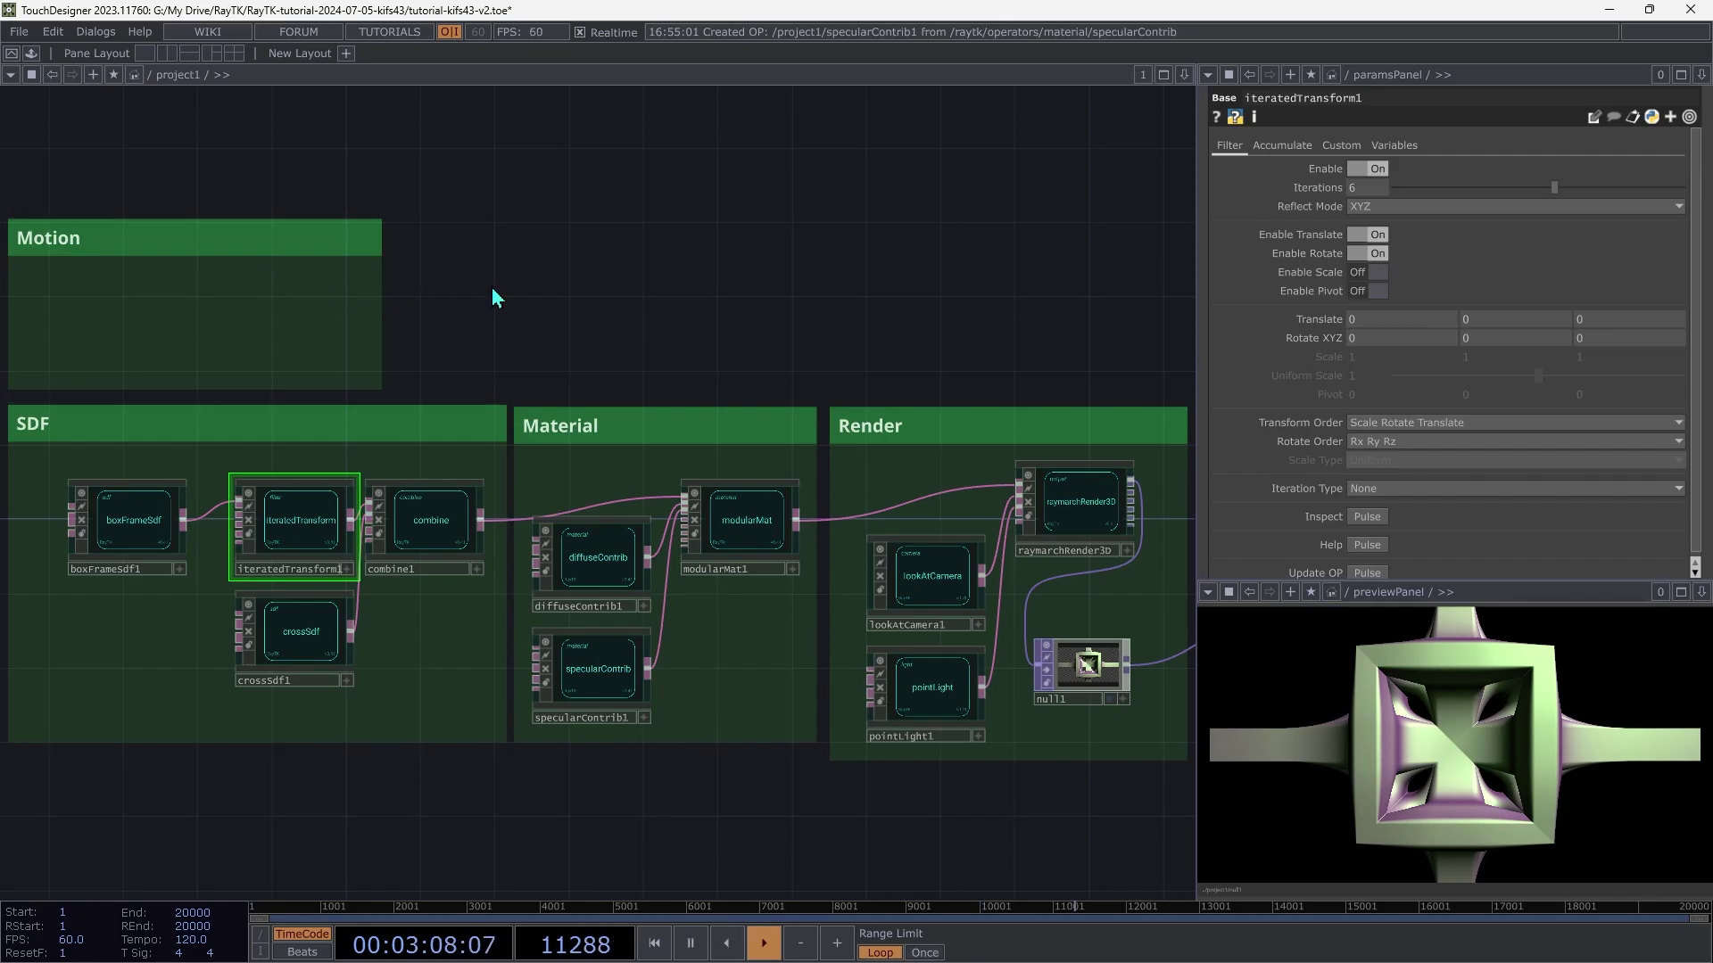
{"action": "right_click", "coordinate": [497, 297]}
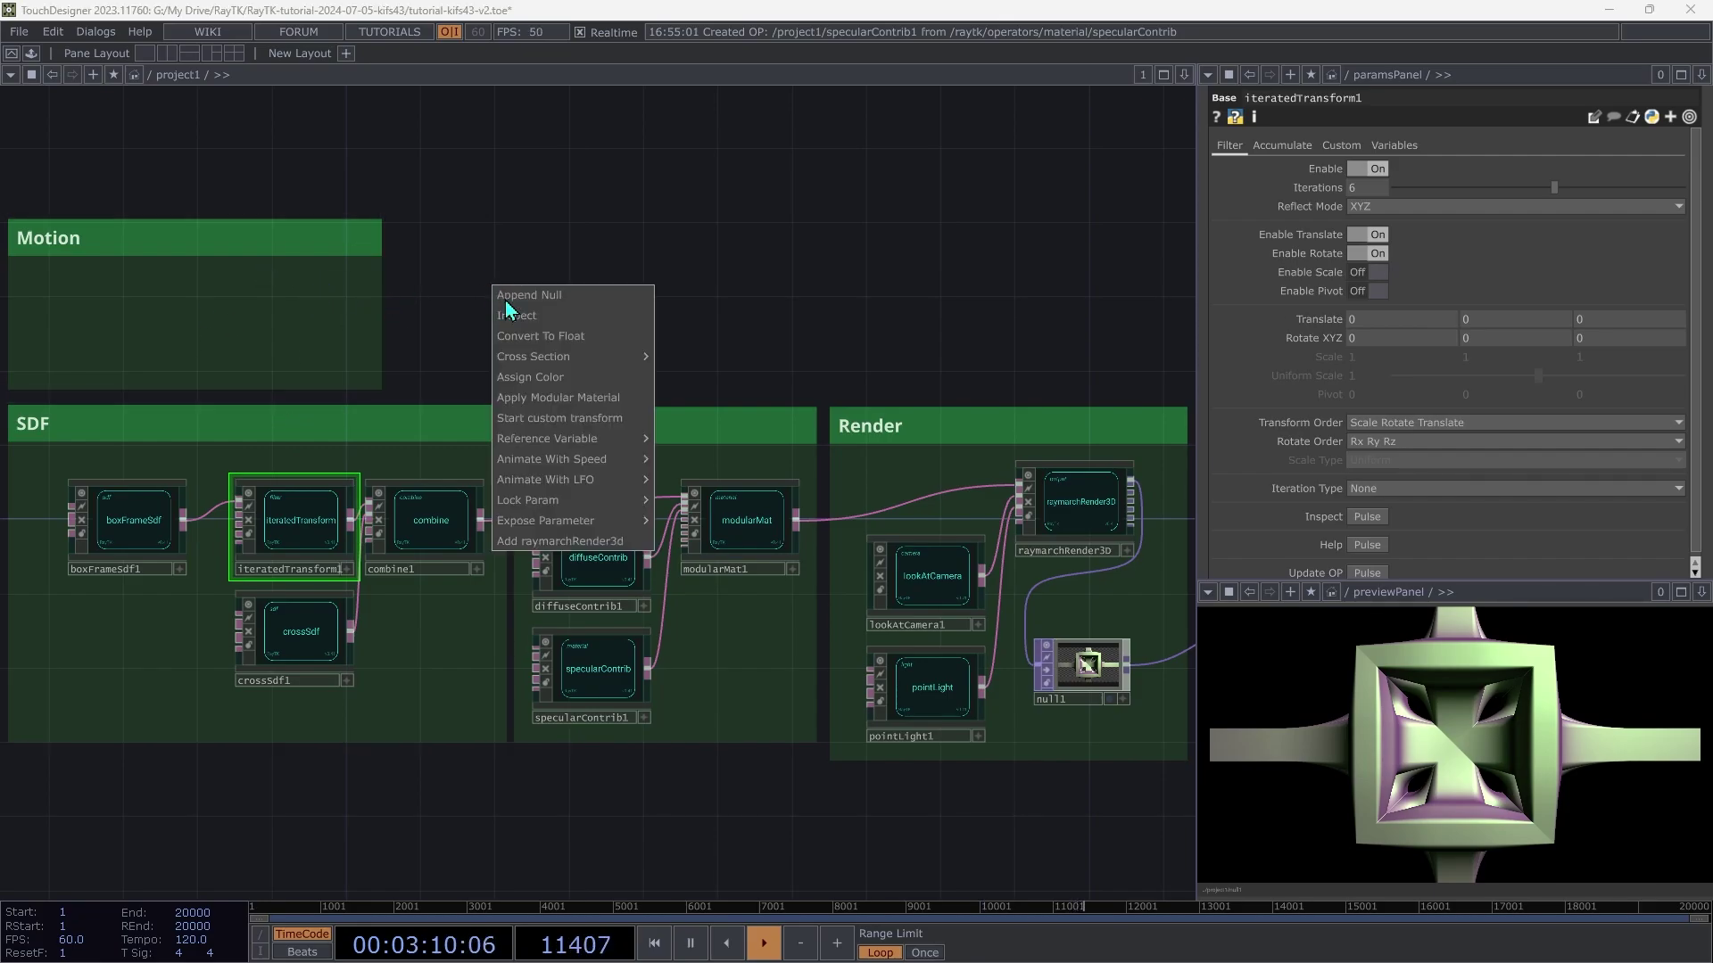
{"action": "mouse_move", "coordinate": [590, 441]}
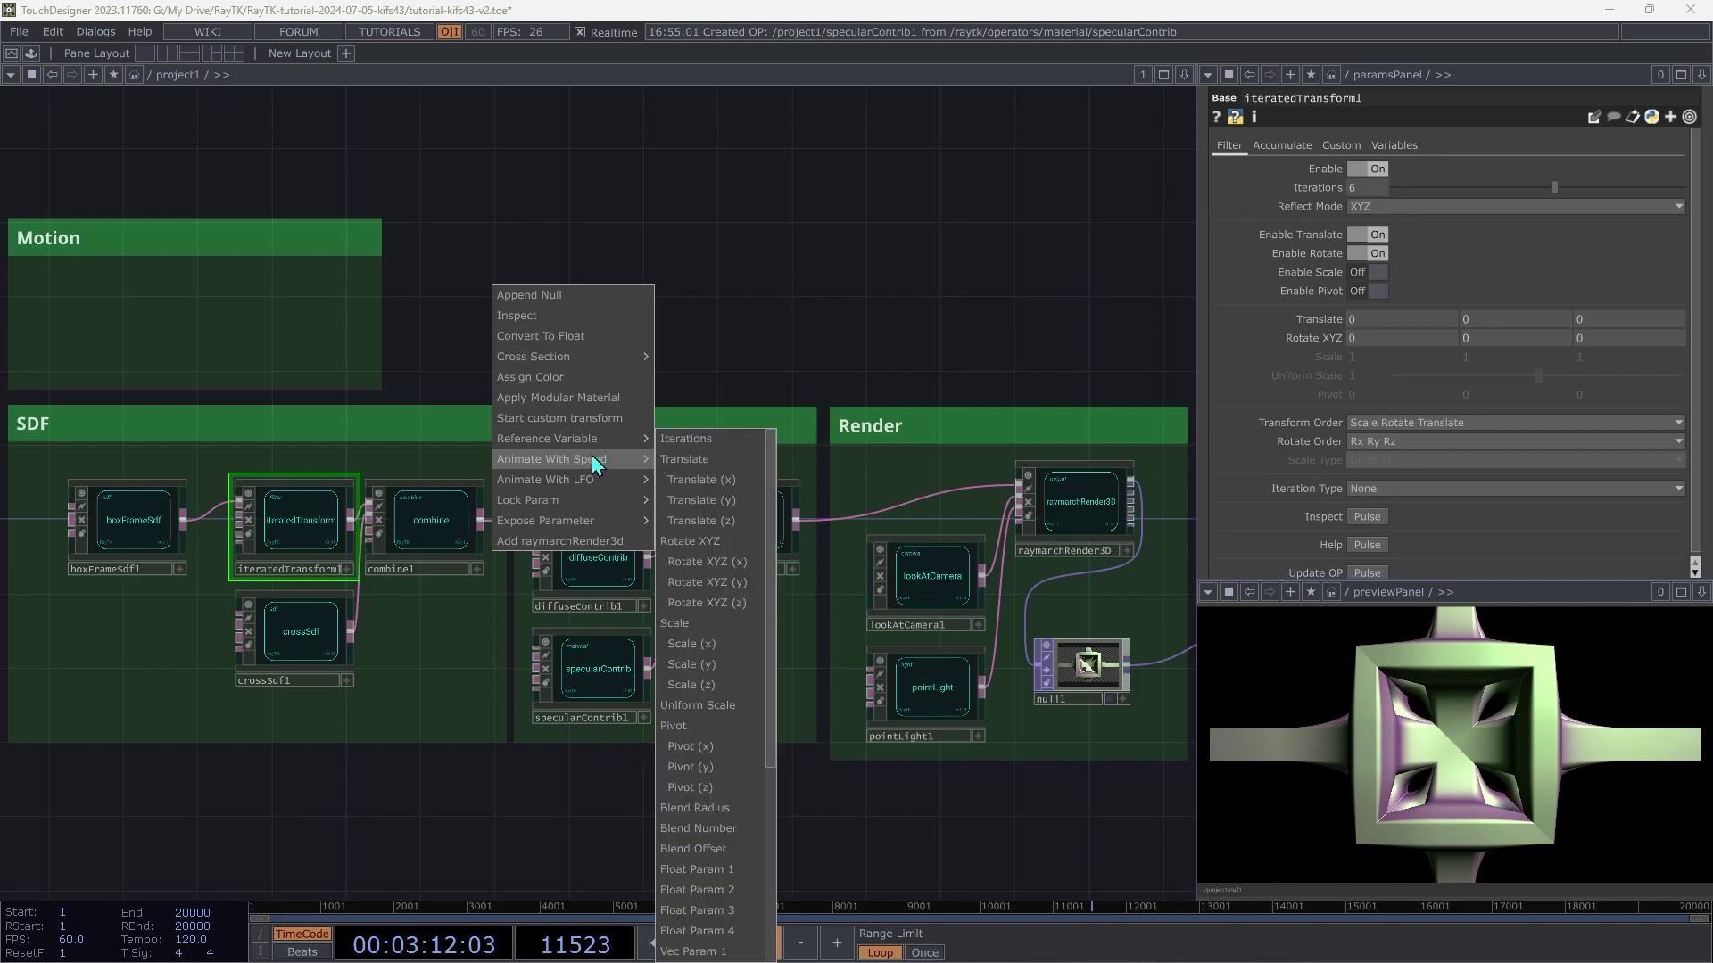
Step: Drive Rotate XYZ with a new speed generator and move it and its value node into Motion
{"action": "left_click", "coordinate": [695, 541]}
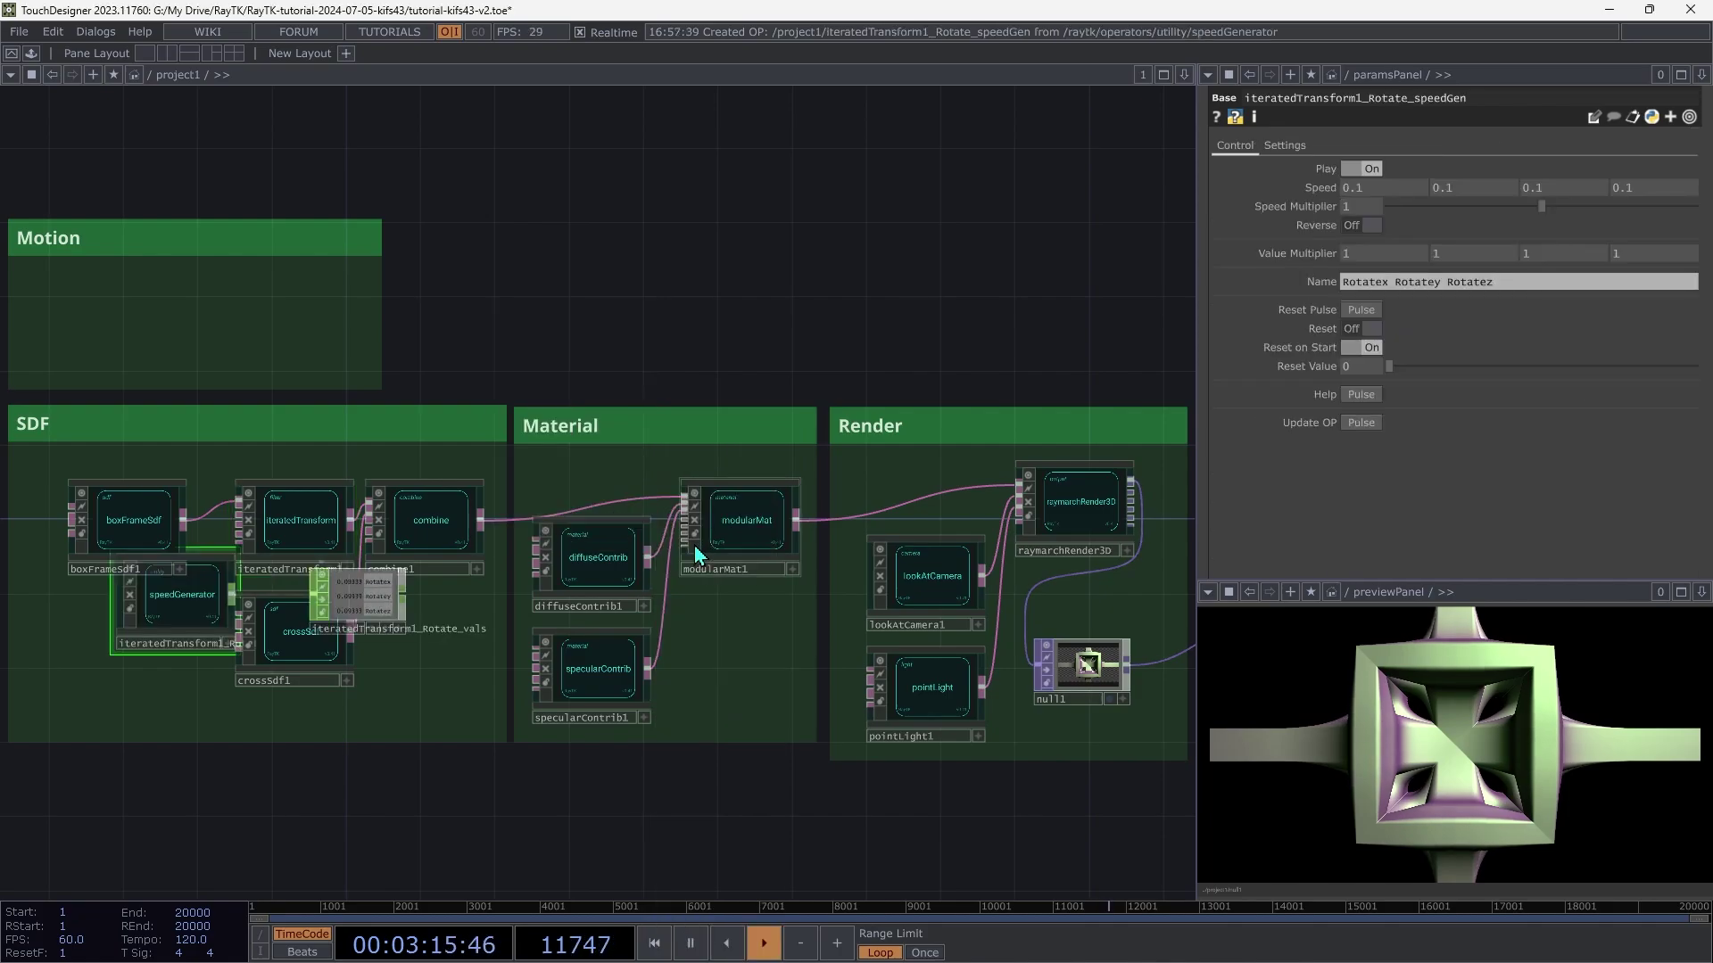
{"action": "left_click_drag", "start_coordinate": [192, 612], "coordinate": [108, 321]}
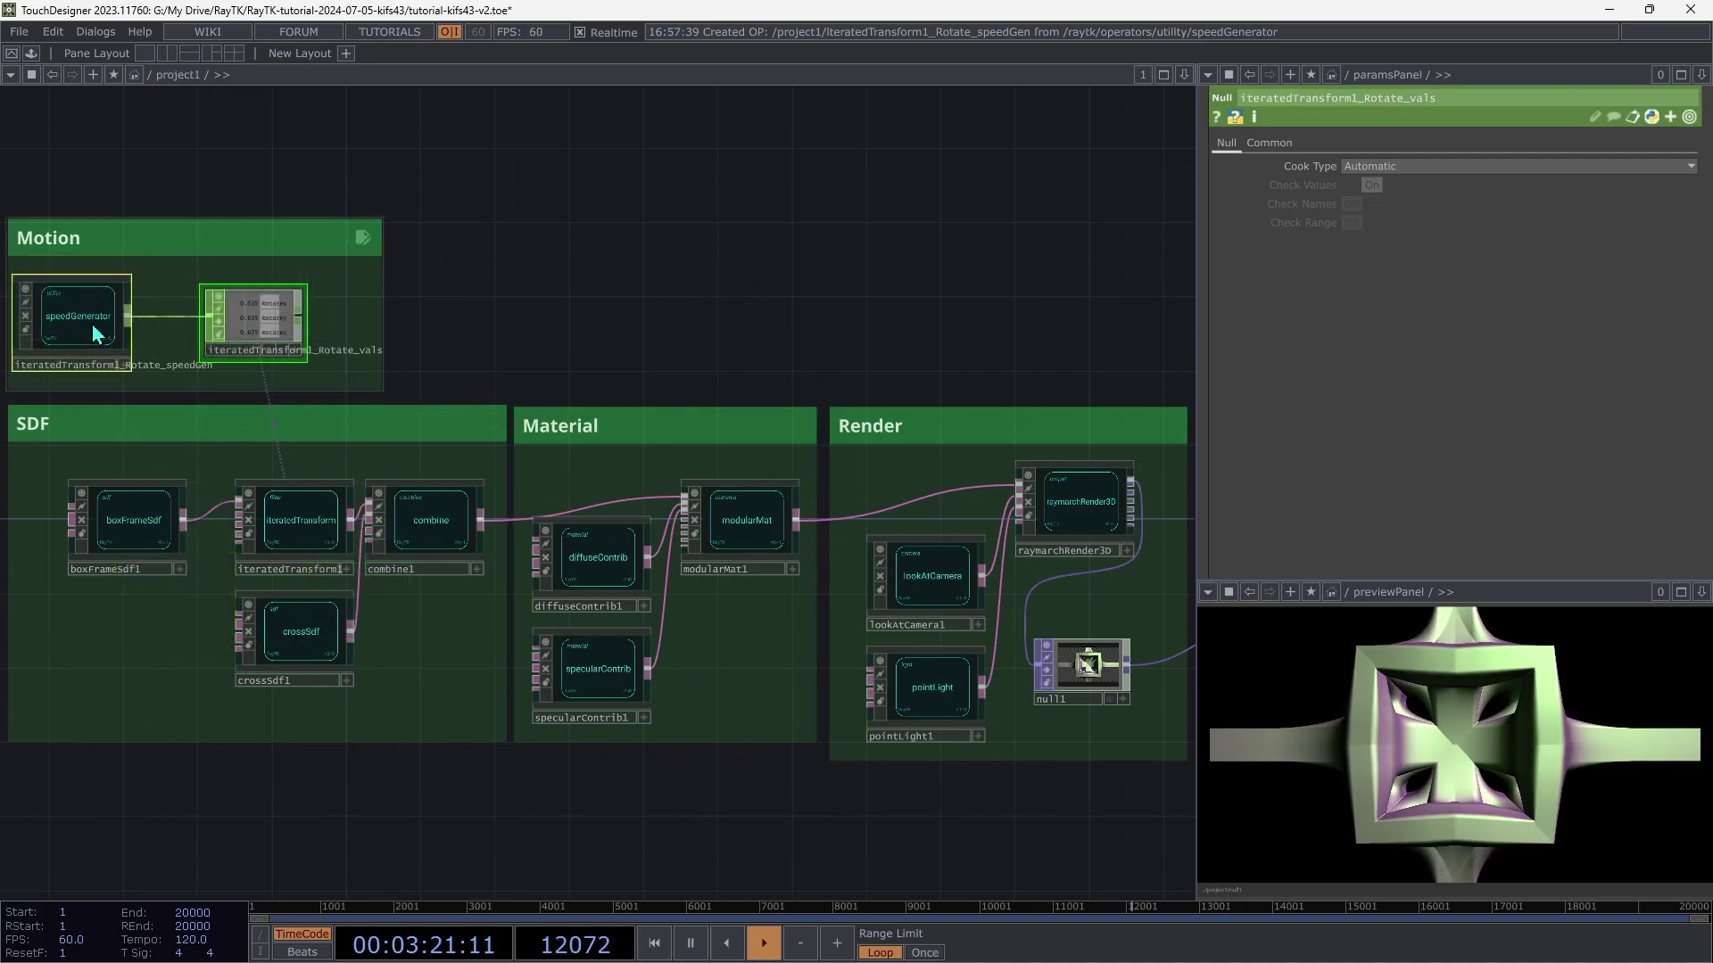
{"action": "scroll", "coordinate": [98, 339], "scroll_direction": "up", "scroll_amount": 3}
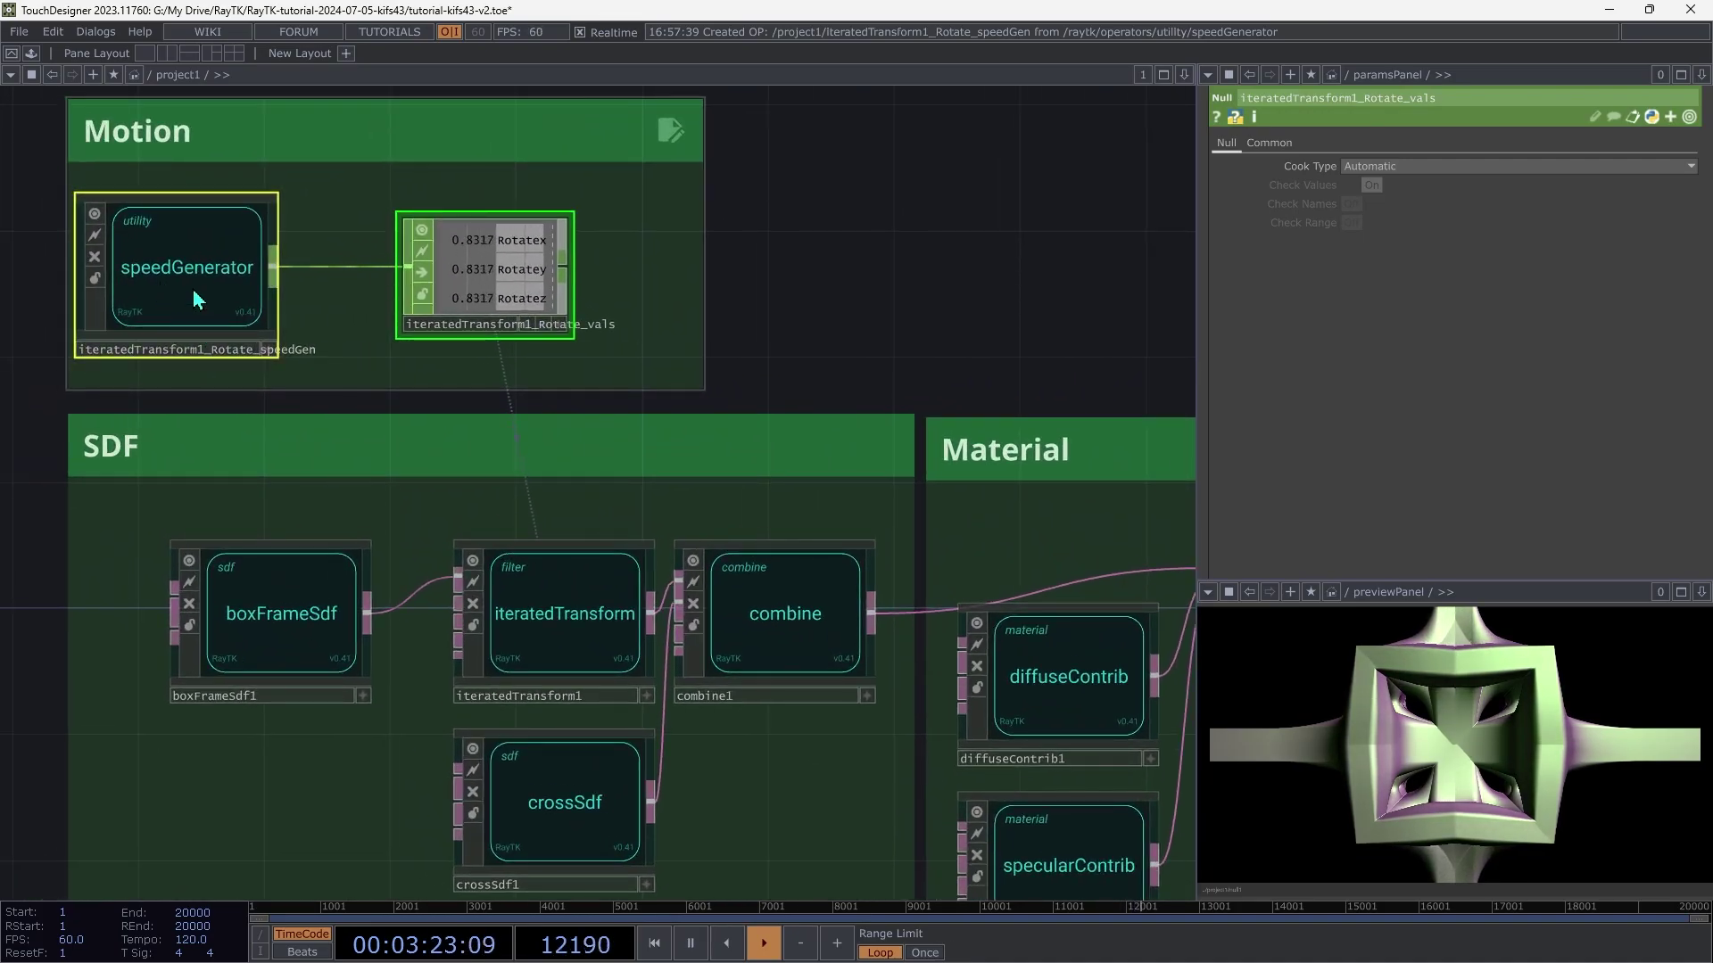
Step: Set all three of the speed generator's Value Multiplier fields to 30
{"action": "left_click", "coordinate": [198, 303]}
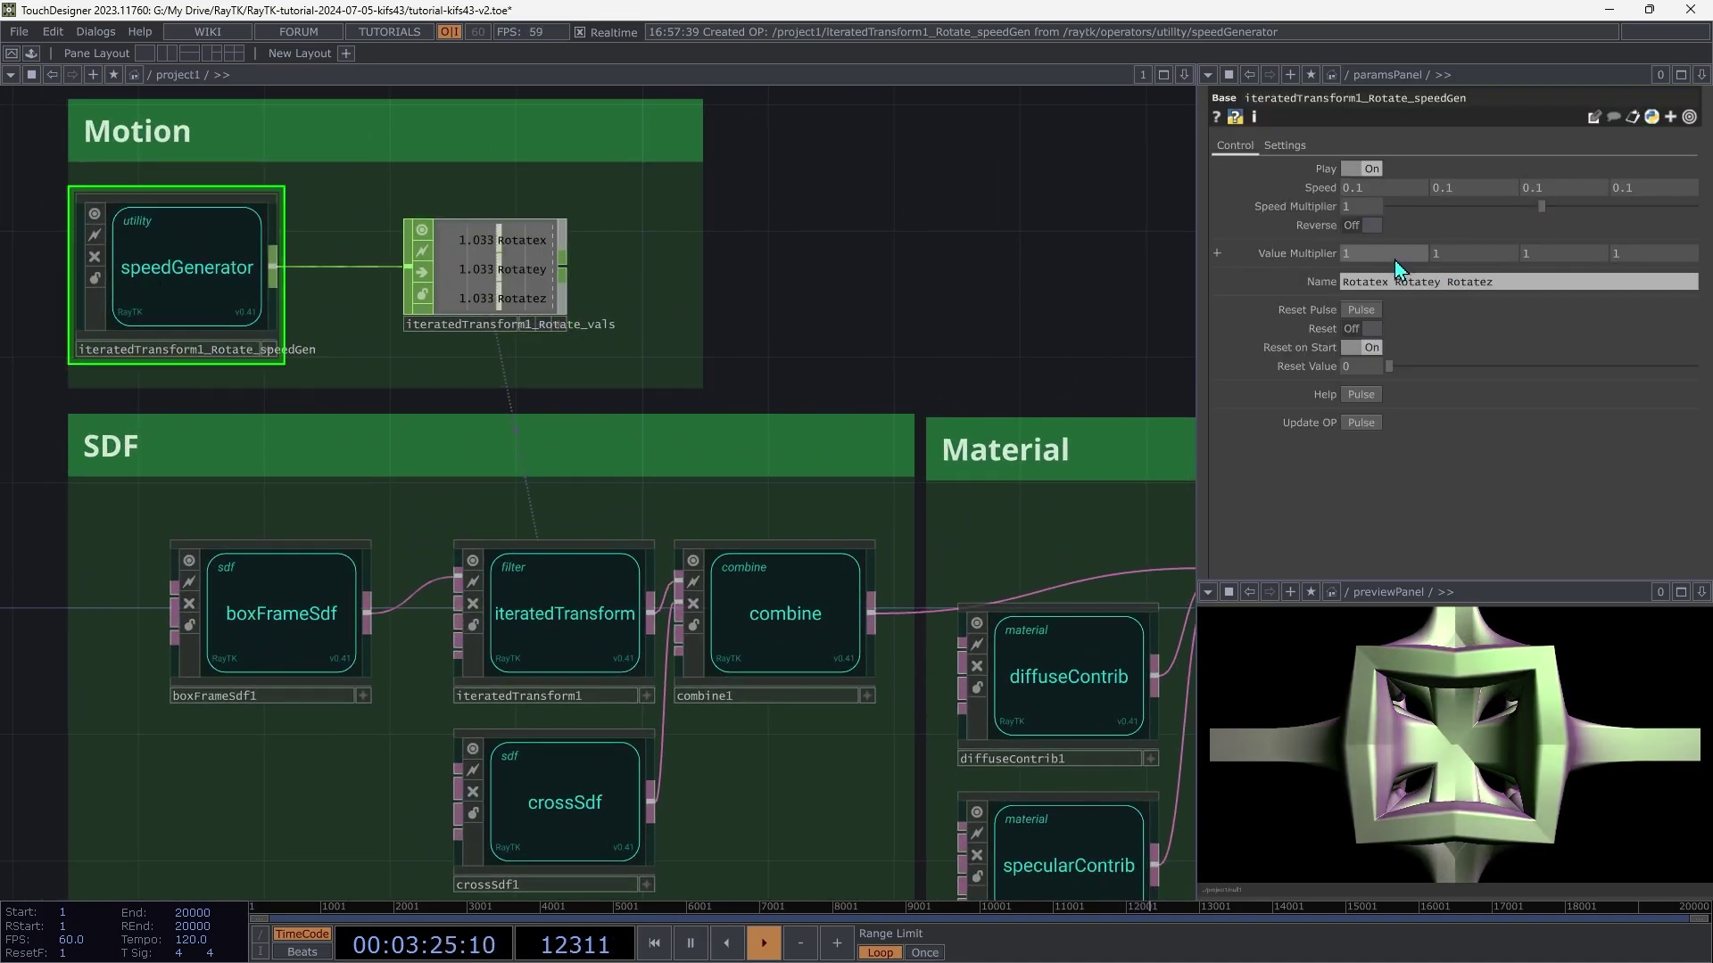
{"action": "mouse_move", "coordinate": [1256, 289]}
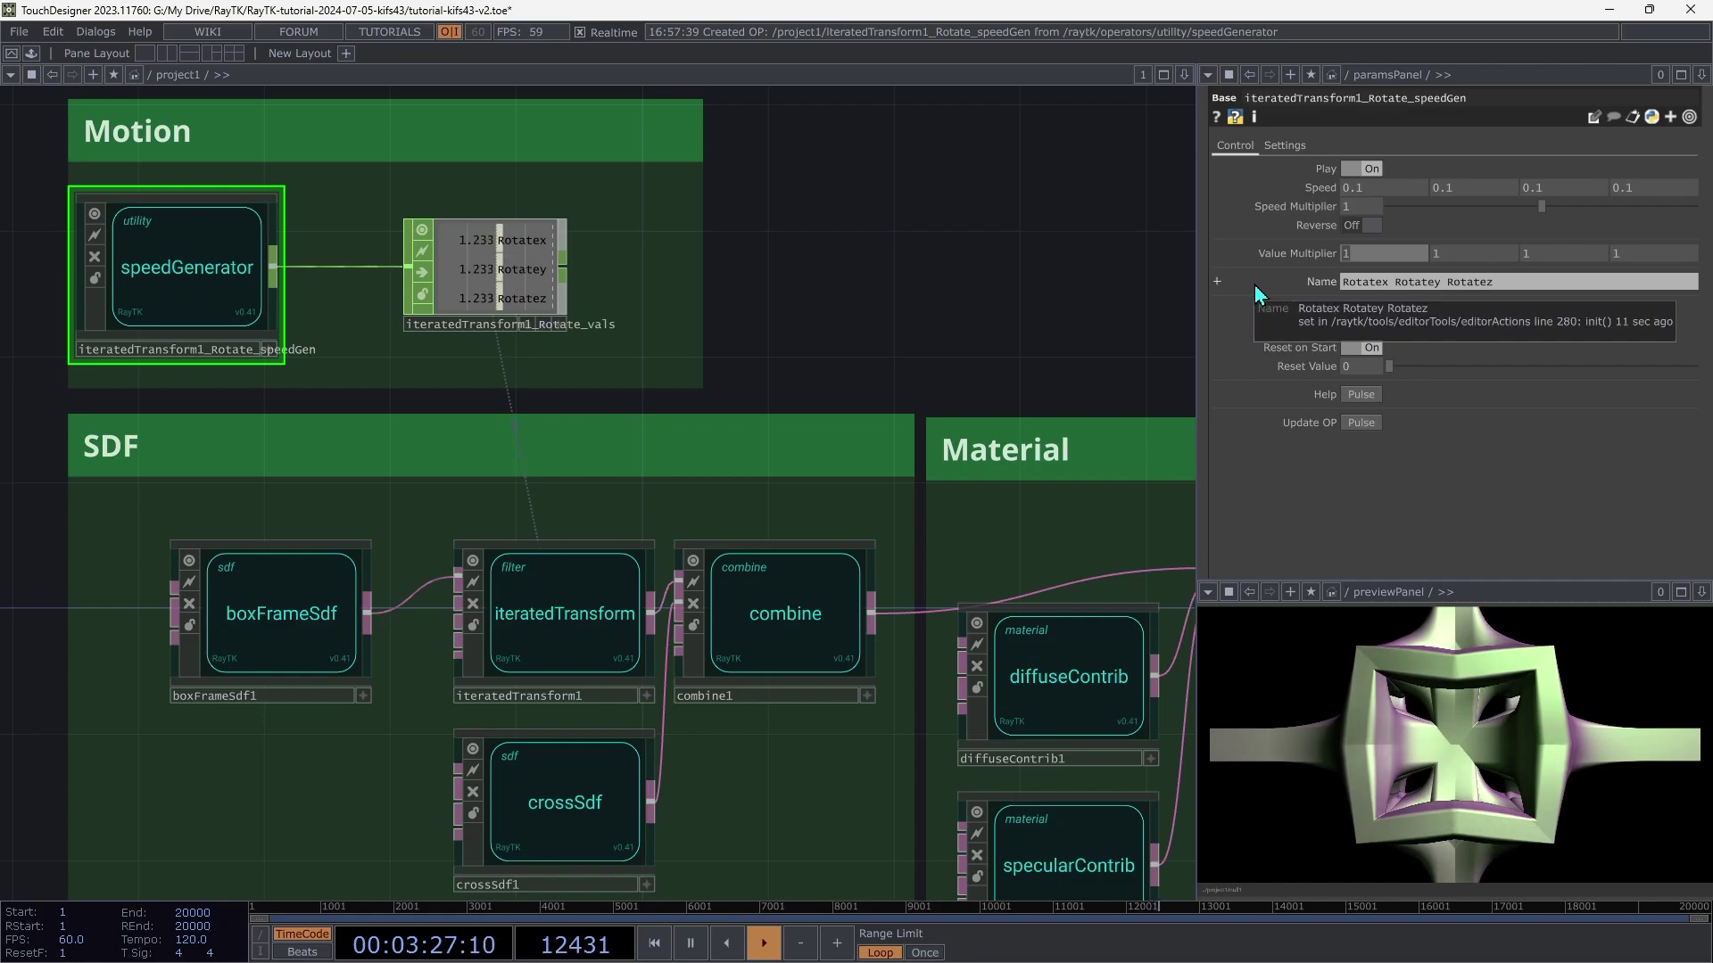
{"action": "type", "text": "30"}
{"action": "key", "text": "Tab"}
{"action": "type", "text": "30"}
{"action": "key", "text": "Tab"}
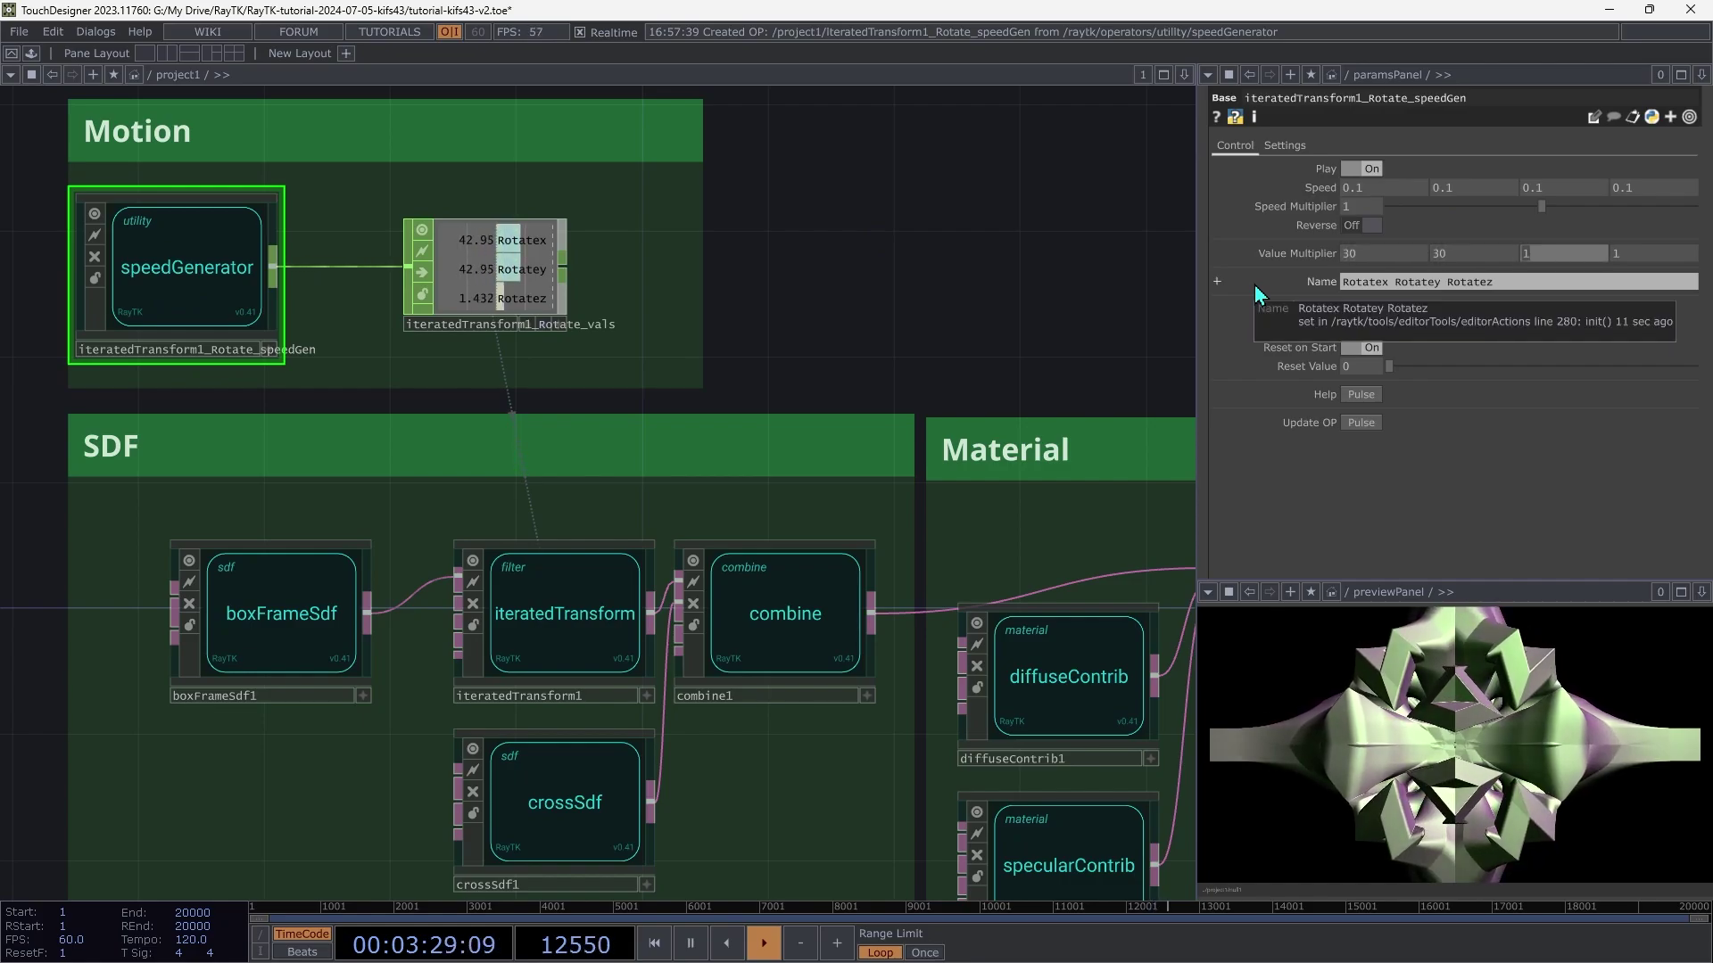
{"action": "type", "text": "30"}
{"action": "key", "text": "Tab"}
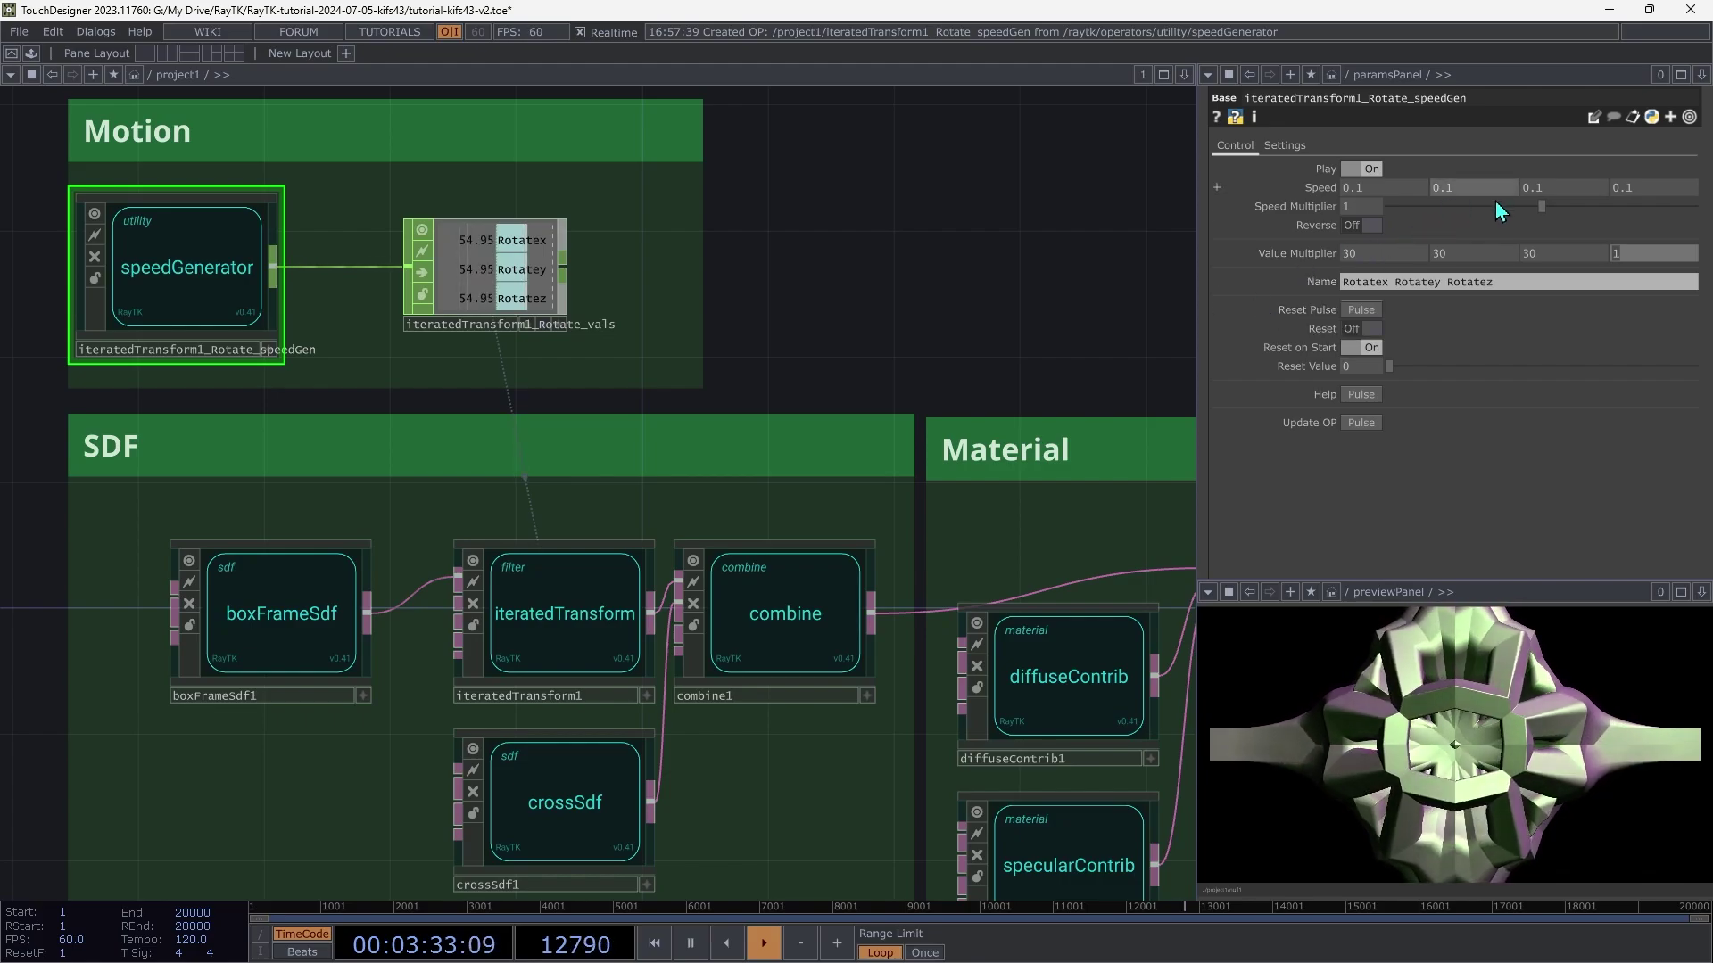
Step: Set the second Speed value to -0.09 and the Speed Multiplier to 1.171
{"action": "middle_click_drag", "start_coordinate": [1476, 187], "coordinate": [1470, 154]}
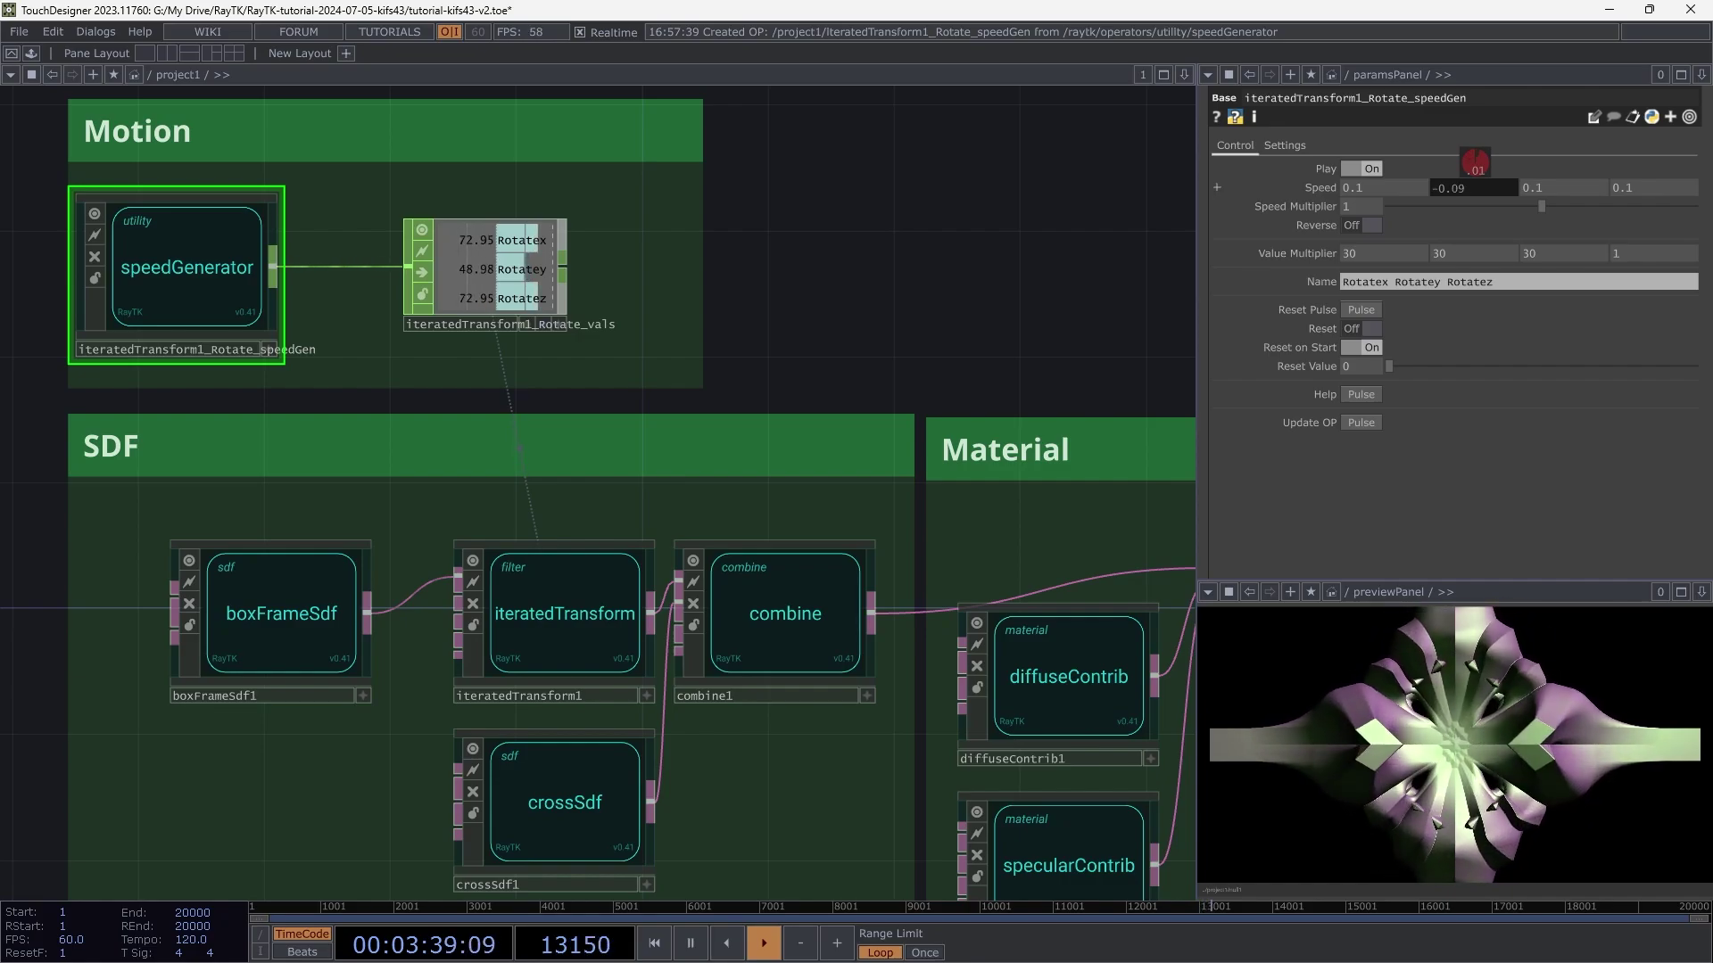
{"action": "middle_click_drag", "start_coordinate": [1475, 163], "coordinate": [1476, 165]}
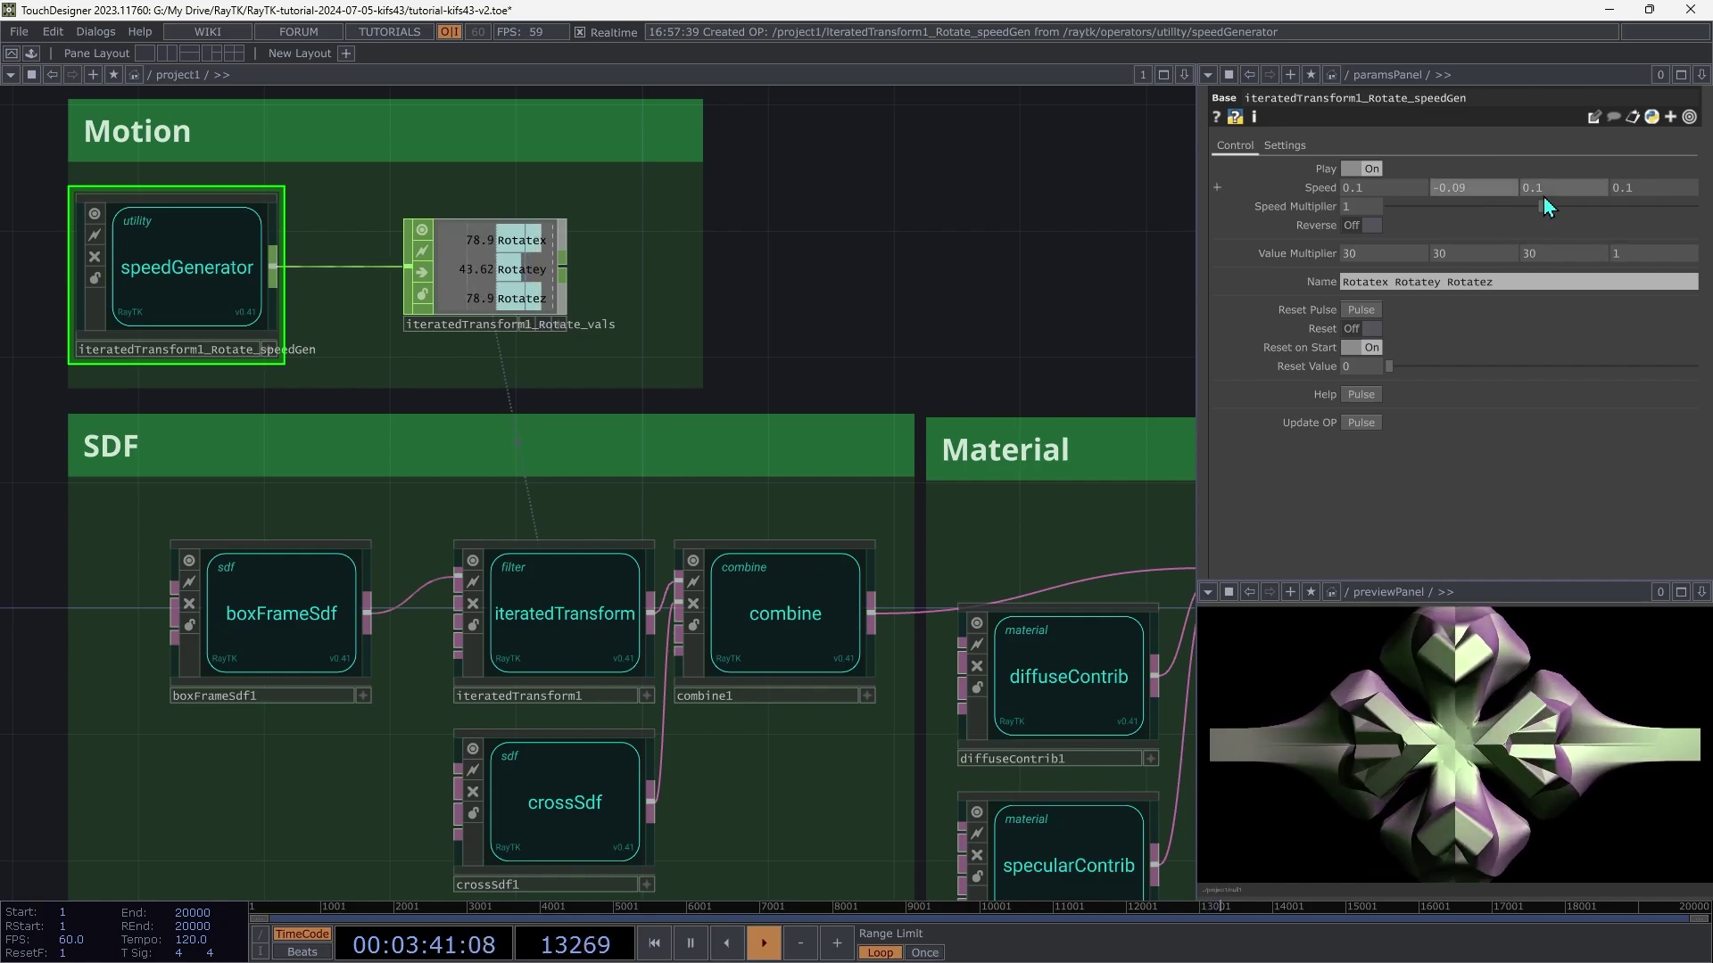
{"action": "left_click_drag", "start_coordinate": [1546, 211], "coordinate": [1593, 211]}
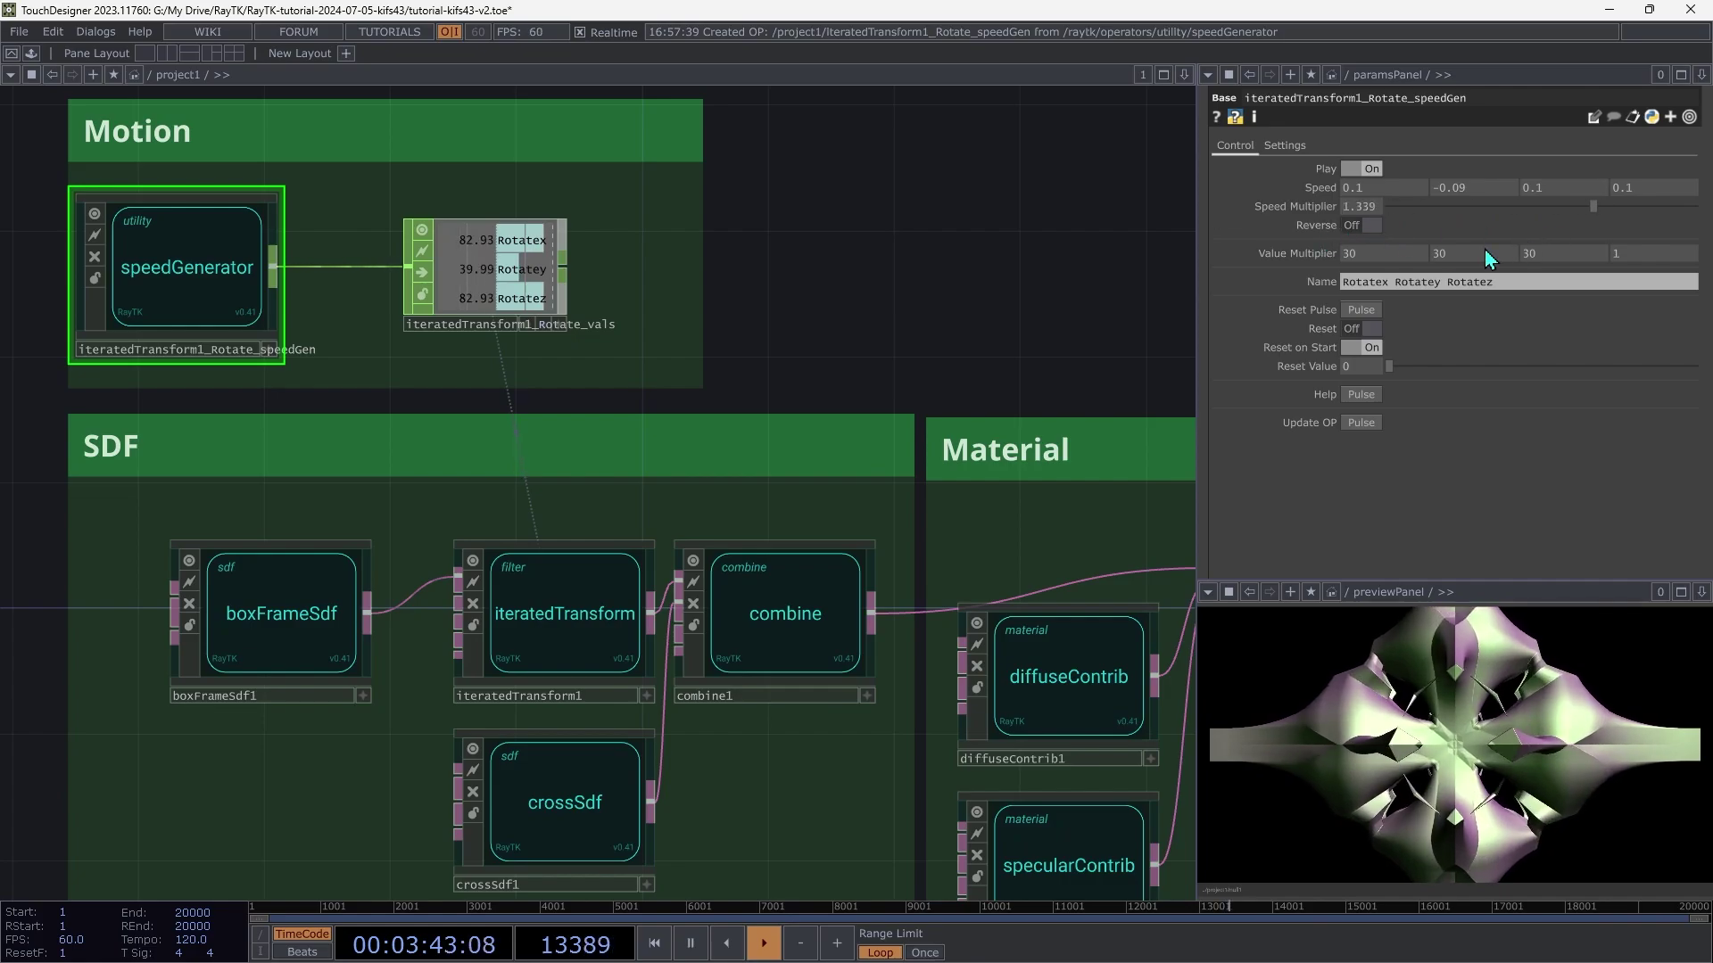
{"action": "left_click_drag", "start_coordinate": [1487, 259], "coordinate": [1535, 258]}
{"action": "key", "text": "h"}
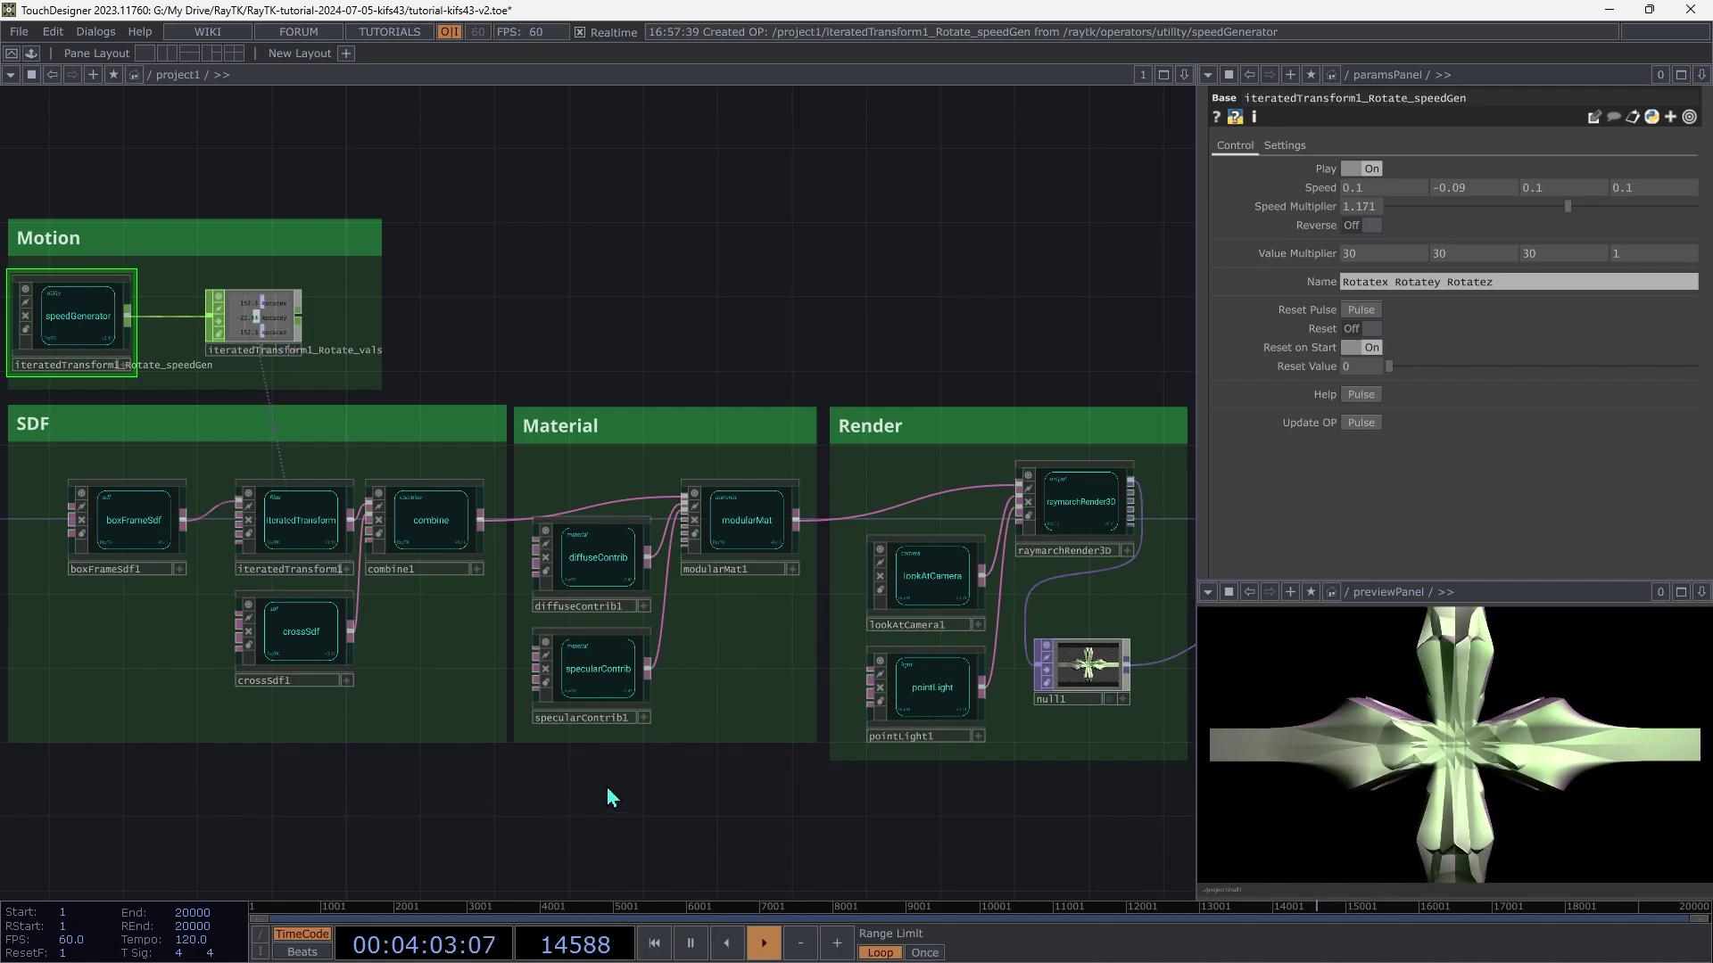
{"action": "left_click", "coordinate": [451, 520]}
{"action": "left_click", "coordinate": [1516, 187]}
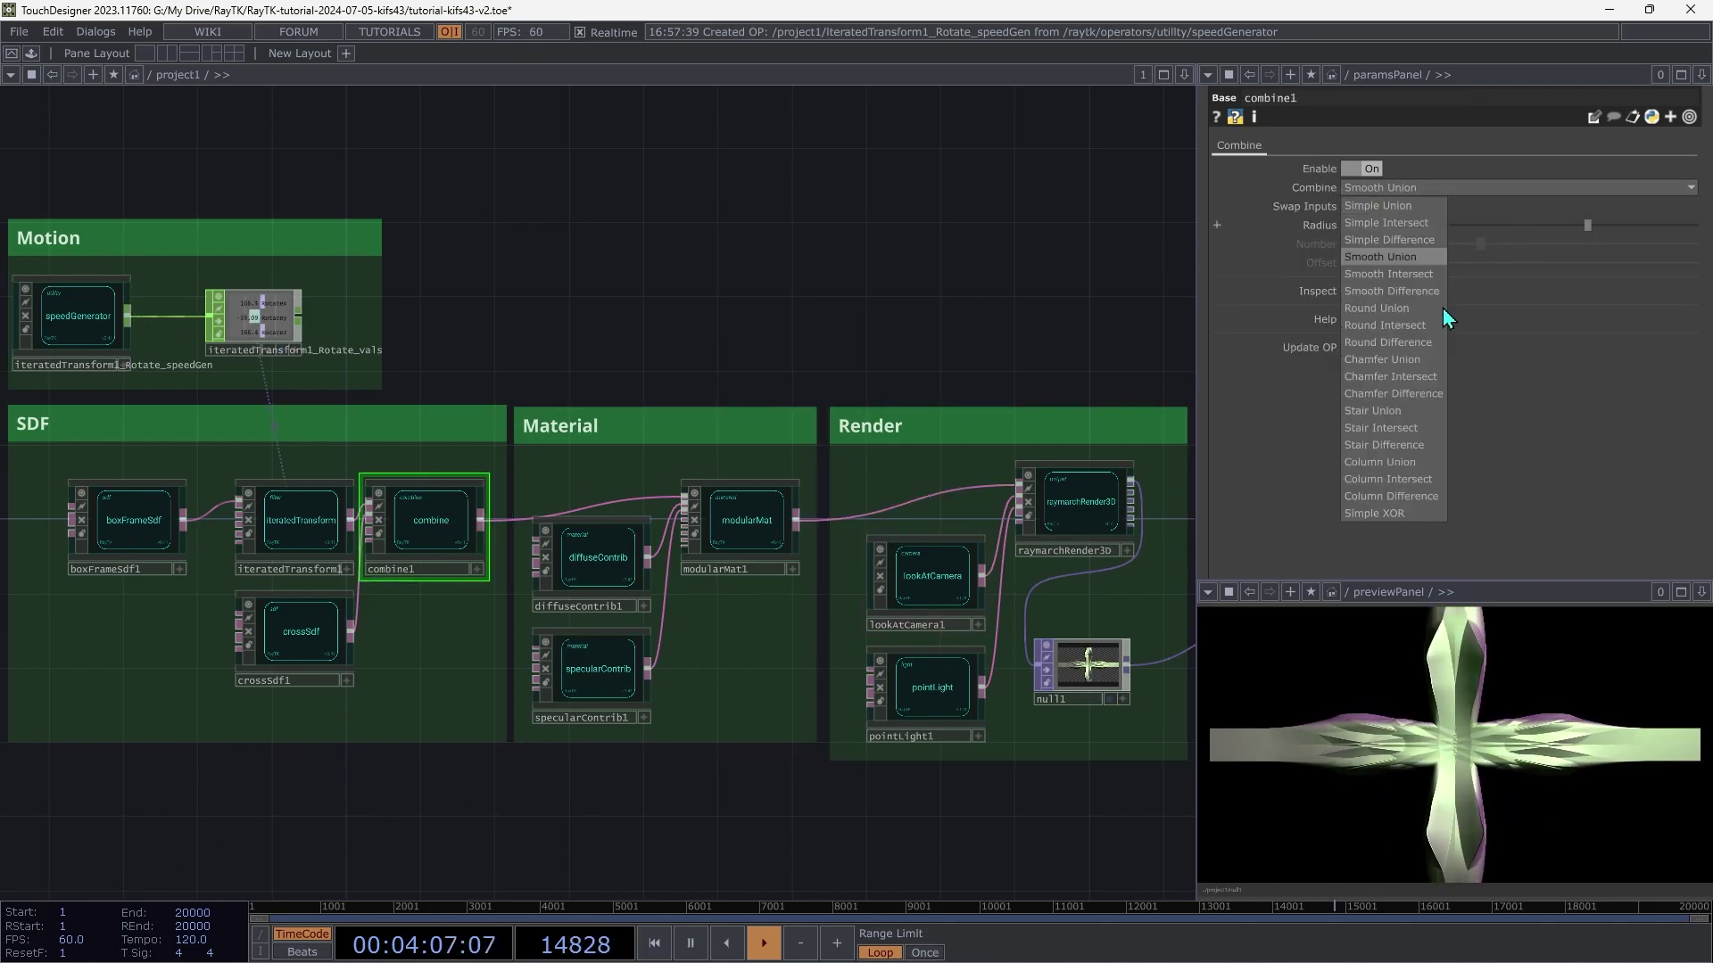
{"action": "left_click", "coordinate": [1382, 464]}
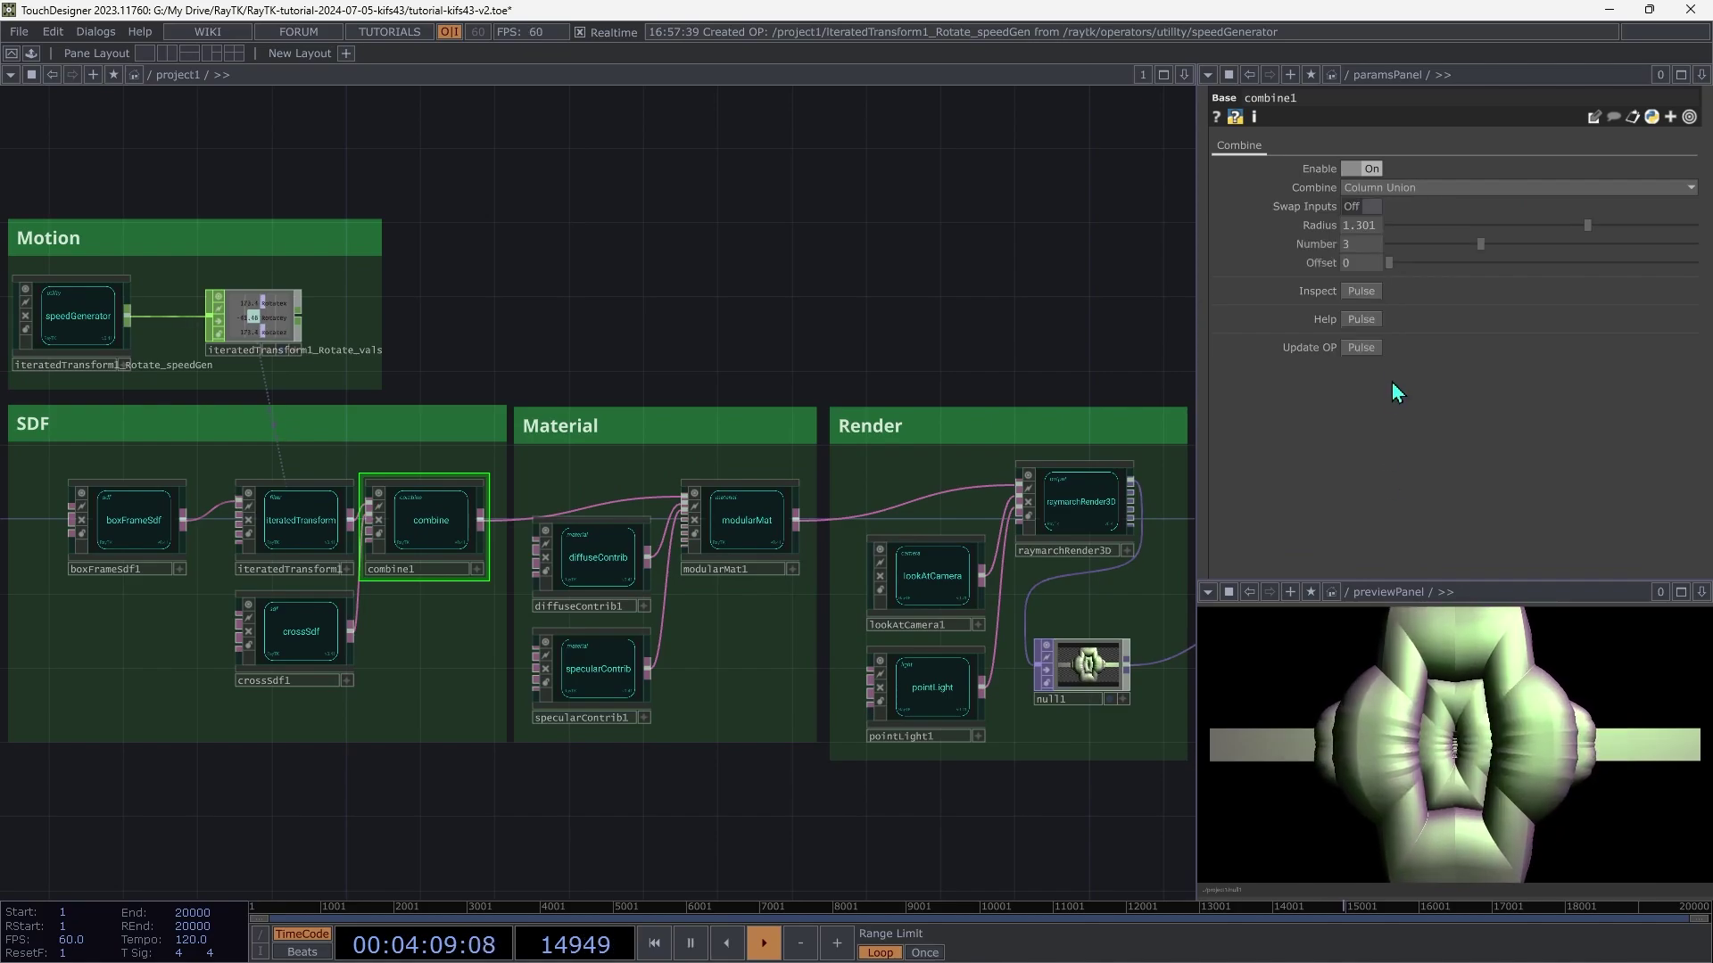
{"action": "key", "text": "ctrl+z"}
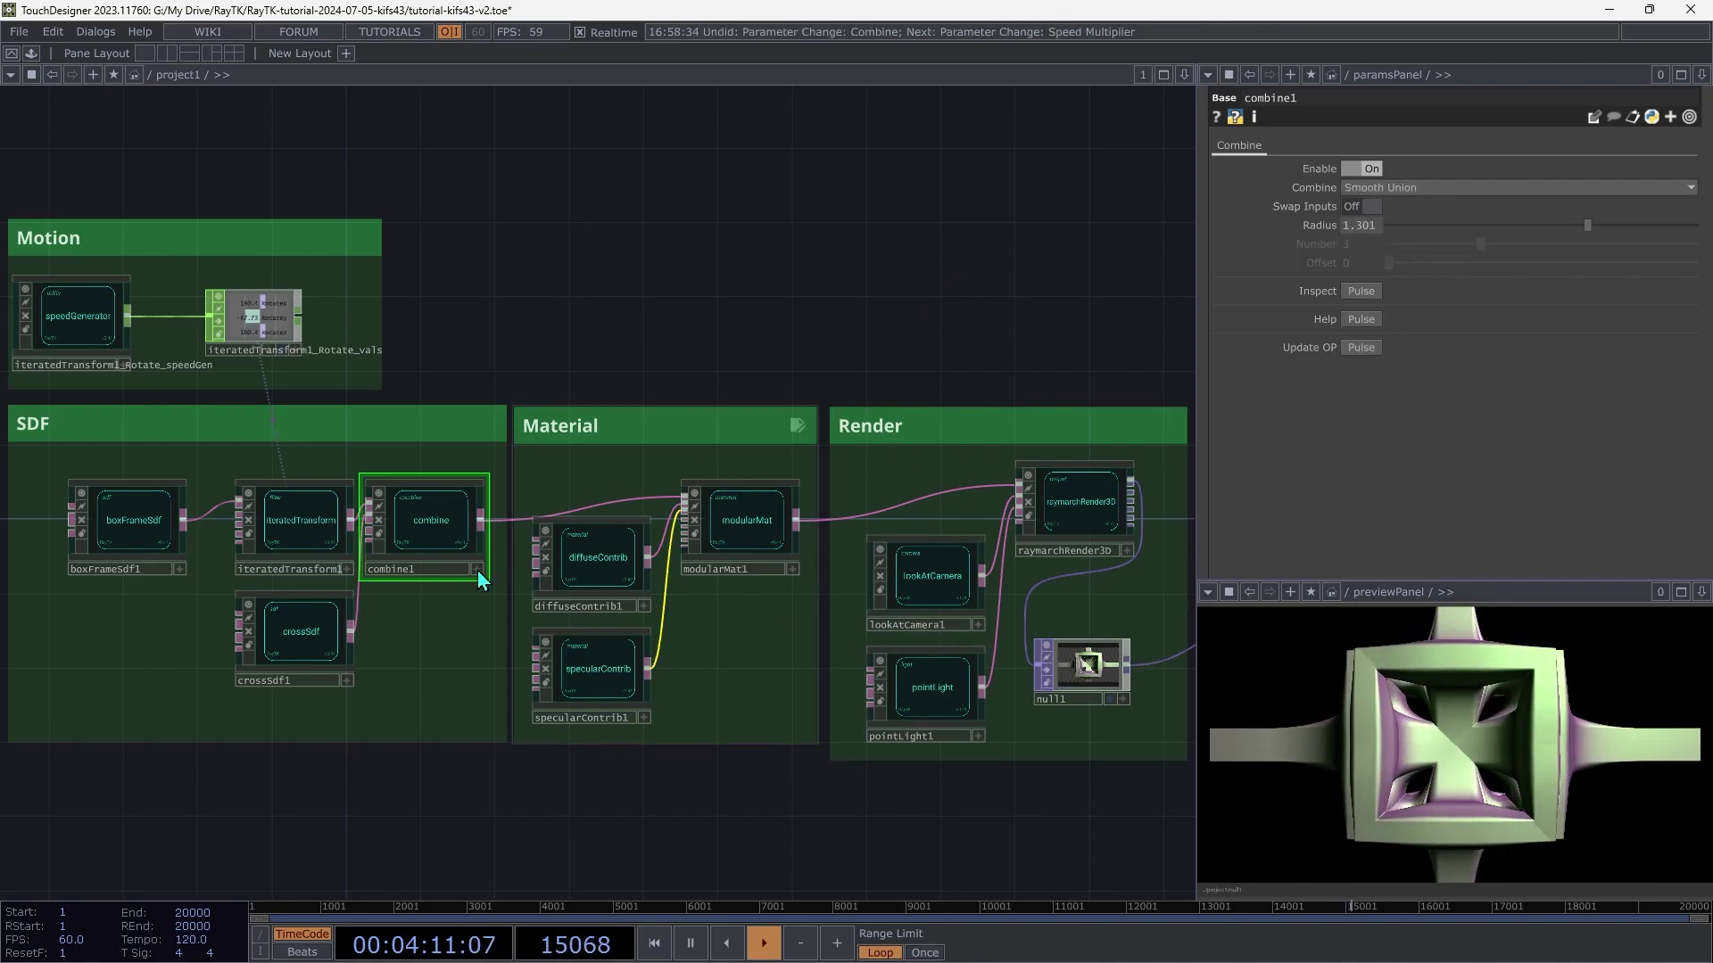
Step: Adjust the speed generator's first Speed value with the value ladder, aiming for -1.2
{"action": "left_click", "coordinate": [118, 331]}
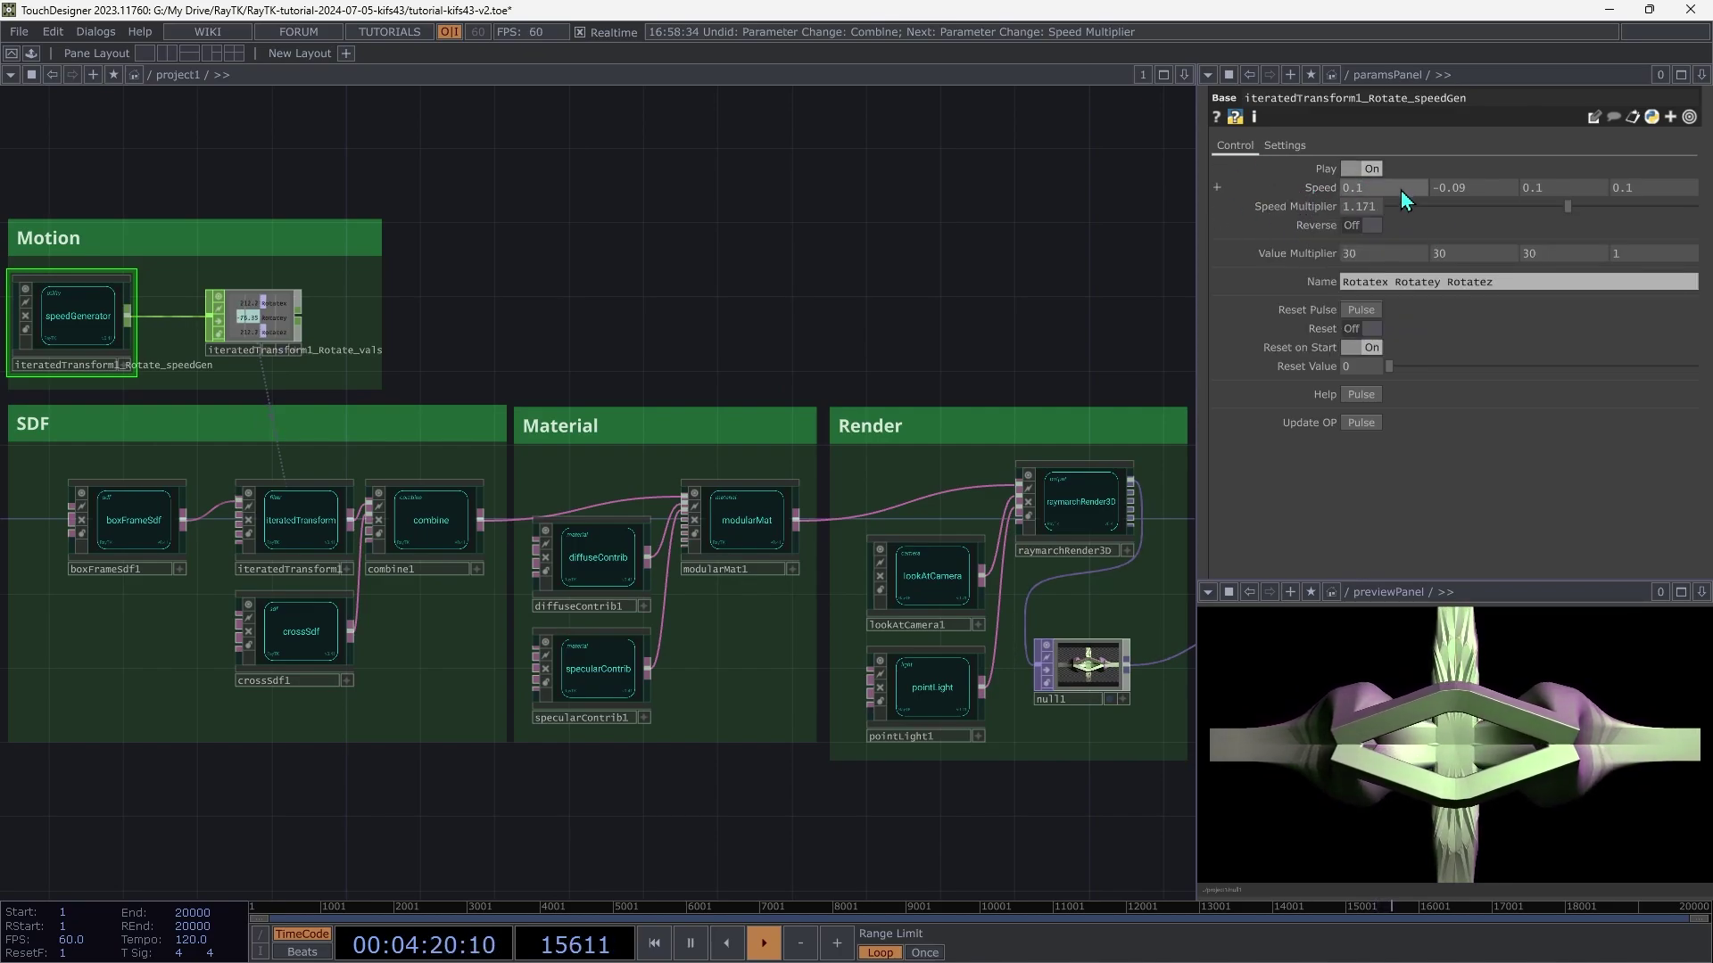
{"action": "left_click_drag", "start_coordinate": [1399, 192], "coordinate": [1404, 157]}
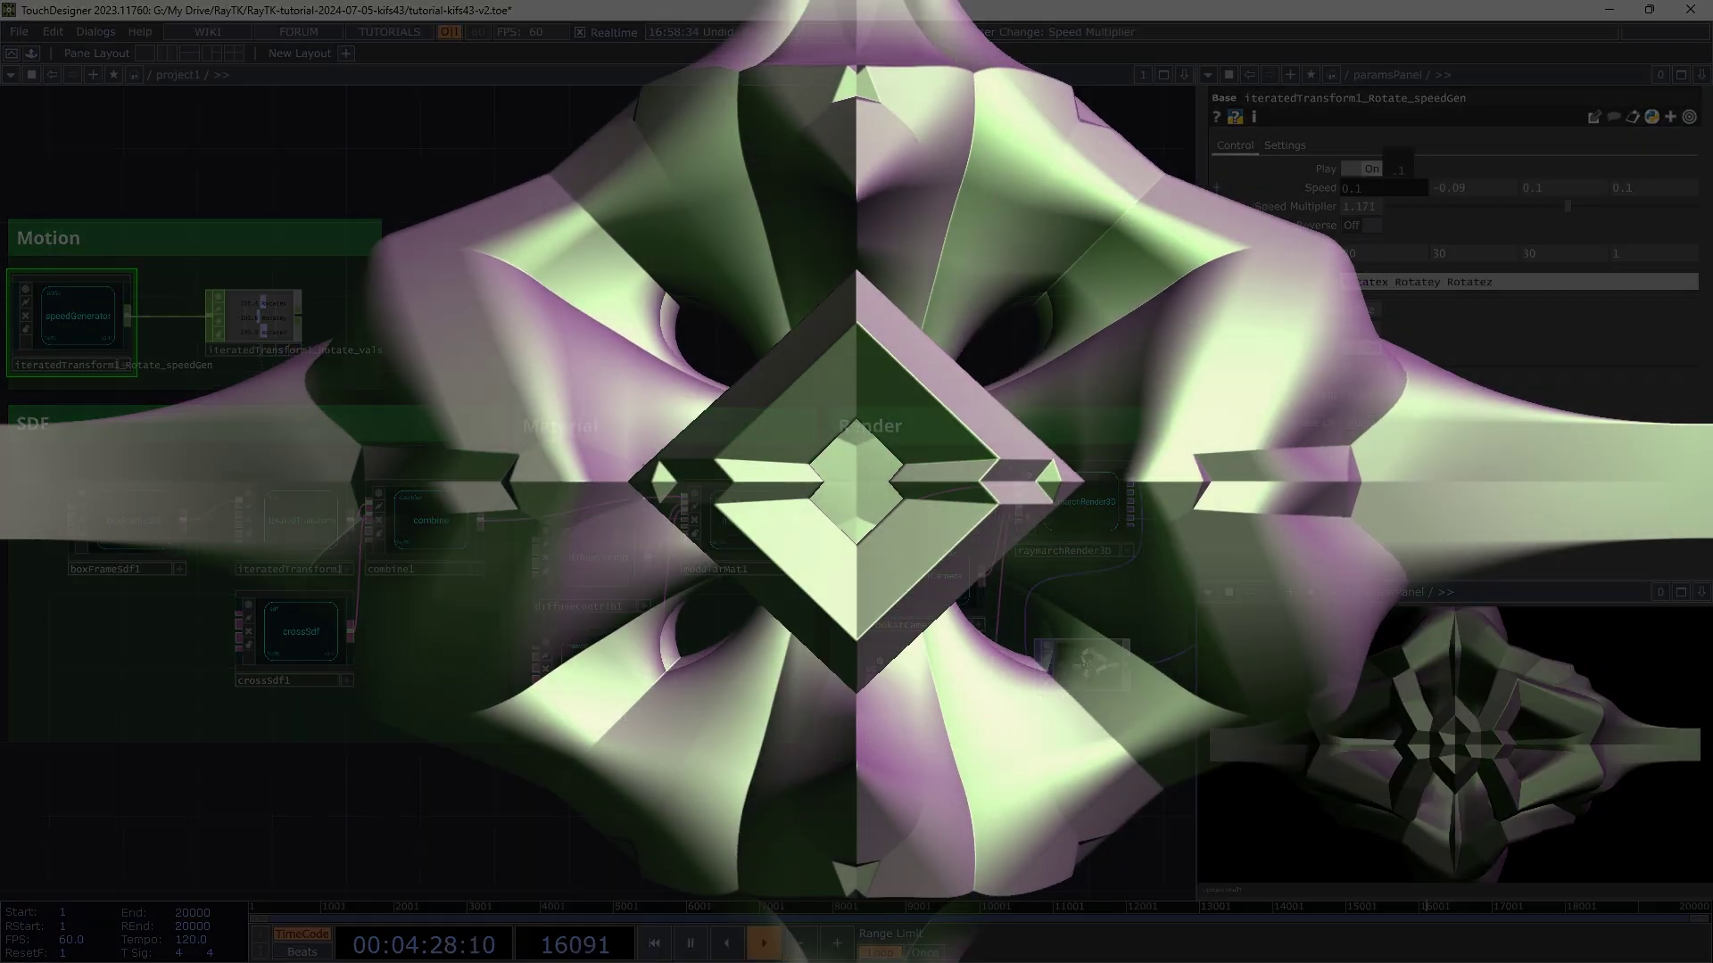